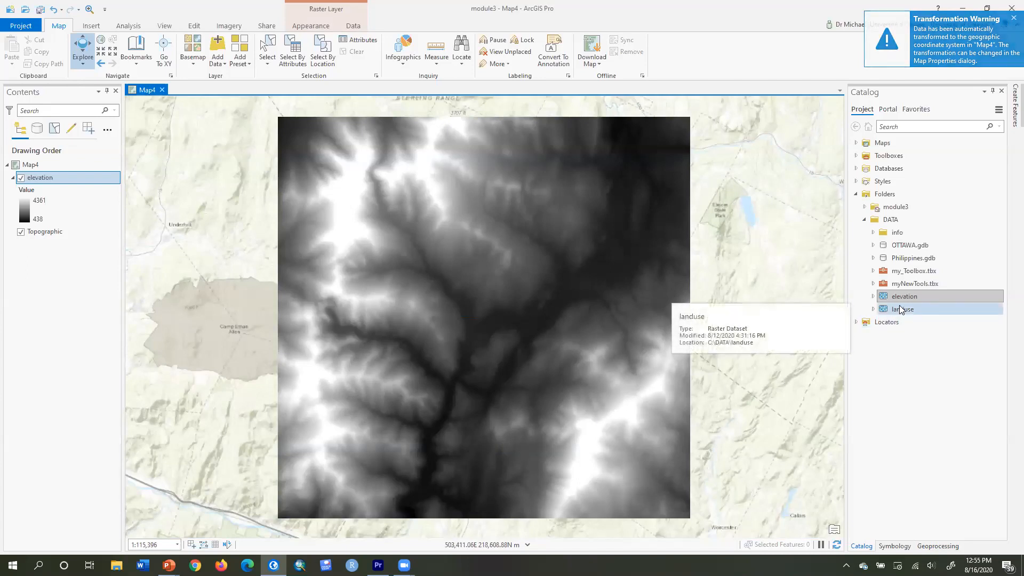
# Step: Add the landuse raster from the DATA folder to the map and examine its raster information, including the cell size
pyautogui.moveTo(899, 309); pyautogui.dragTo(559, 297)
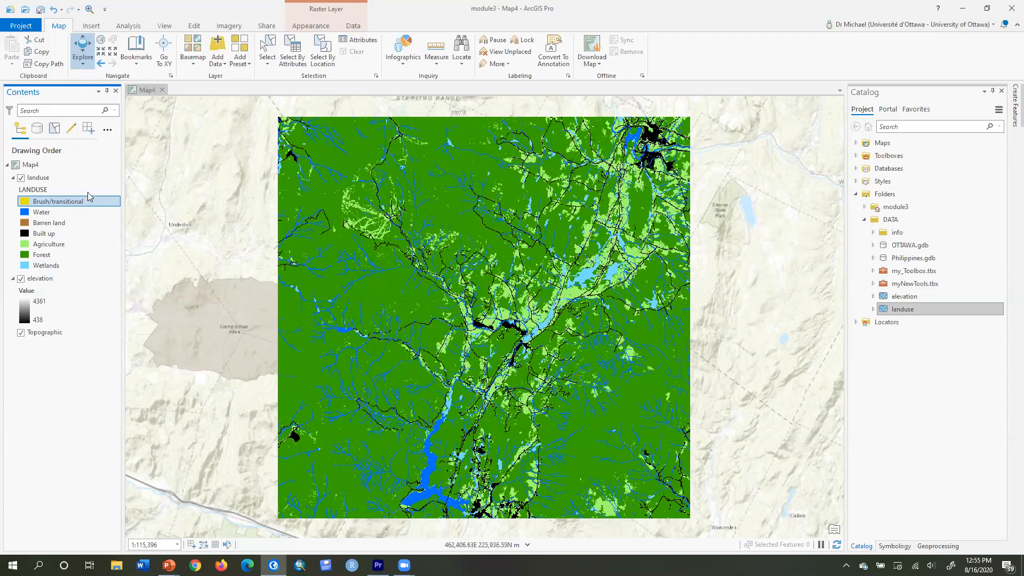
pyautogui.click(50, 182)
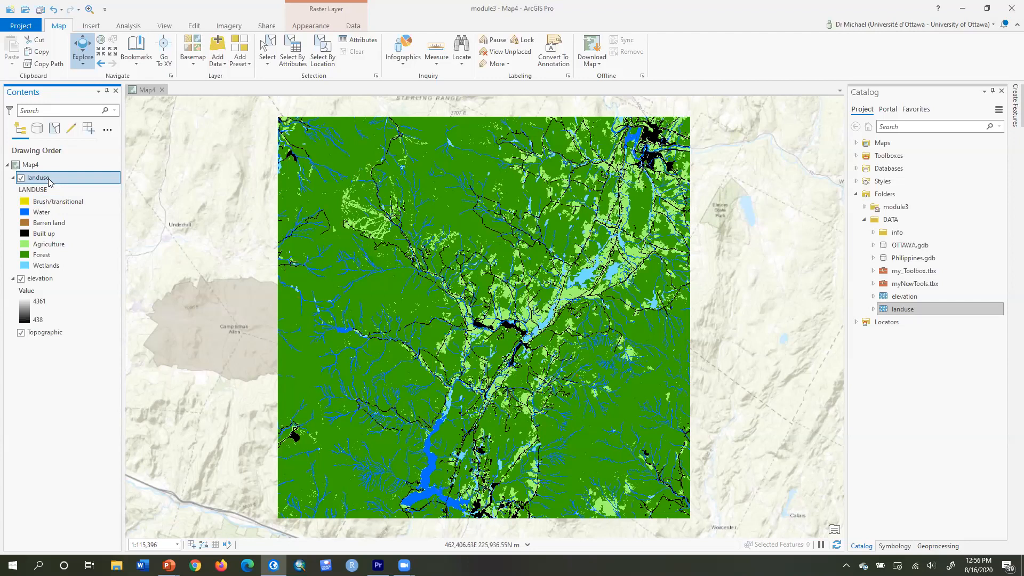
pyautogui.rightClick(48, 178)
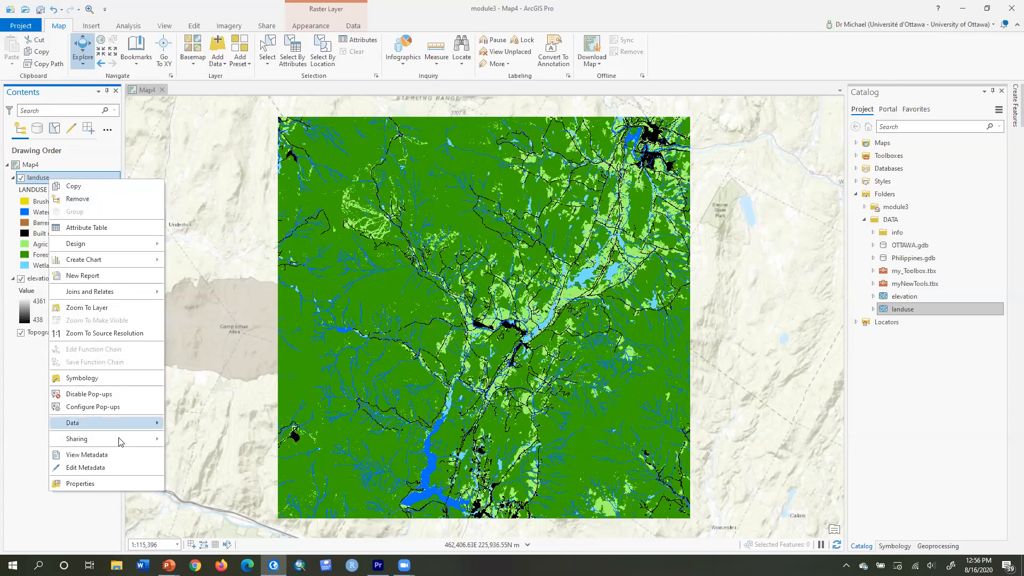
pyautogui.click(116, 491)
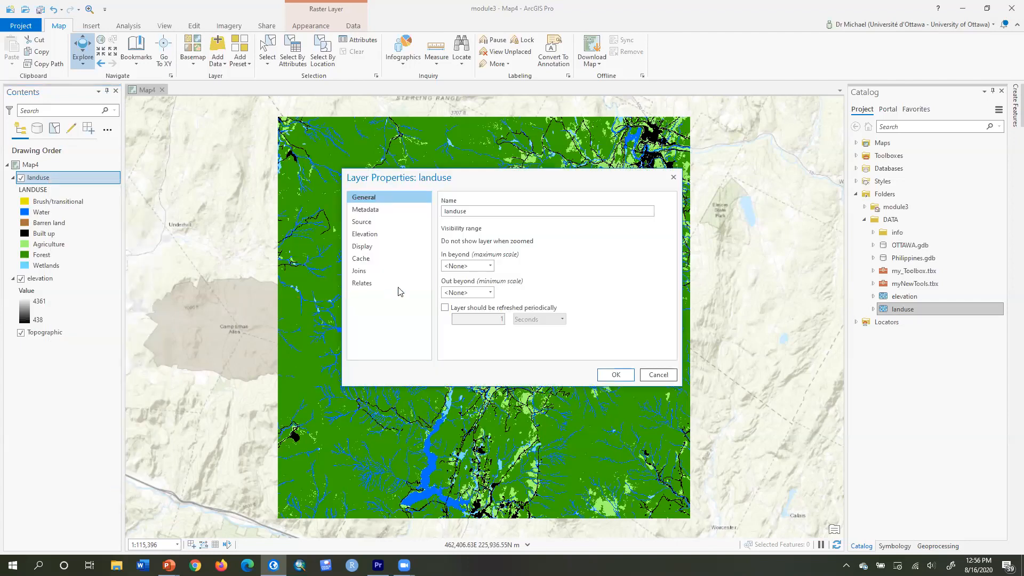
pyautogui.click(381, 222)
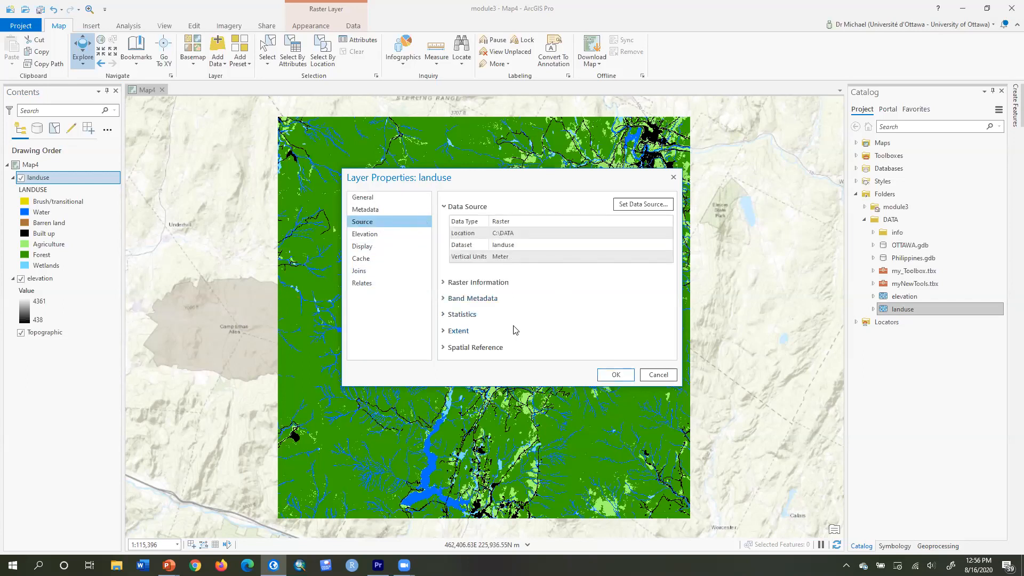
pyautogui.click(442, 283)
pyautogui.click(586, 318)
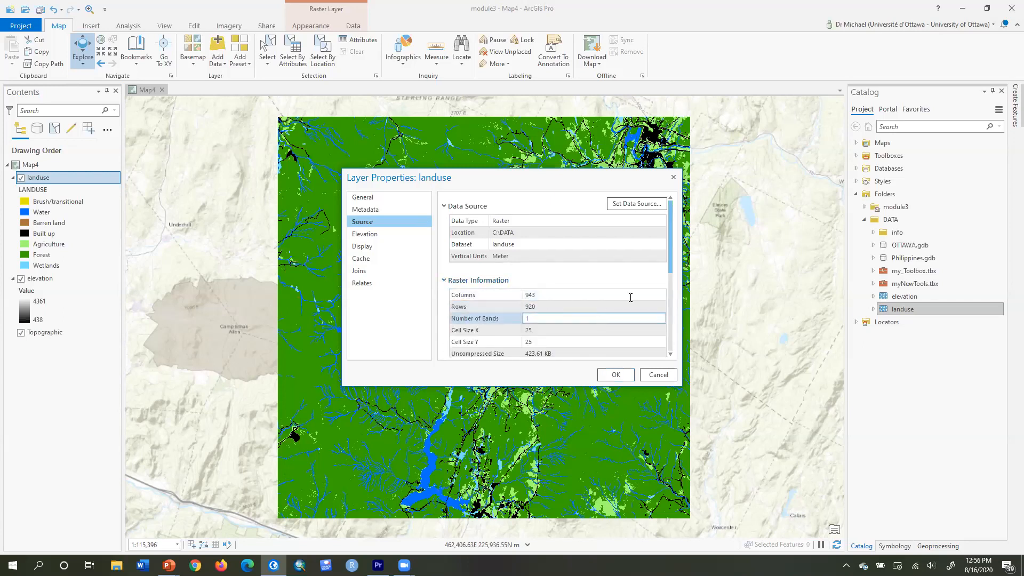
pyautogui.moveTo(670, 222); pyautogui.dragTo(670, 250)
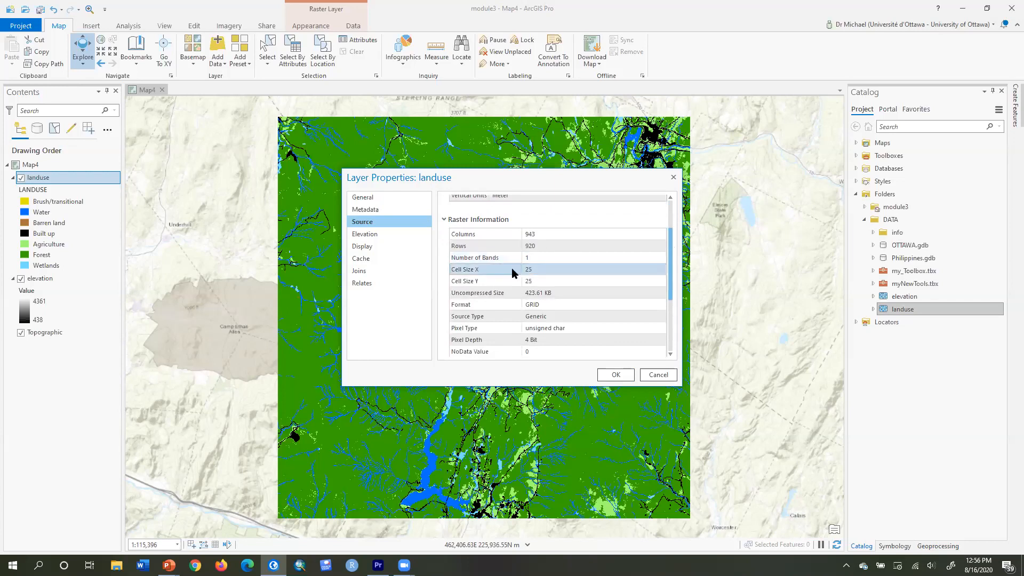
pyautogui.click(530, 269)
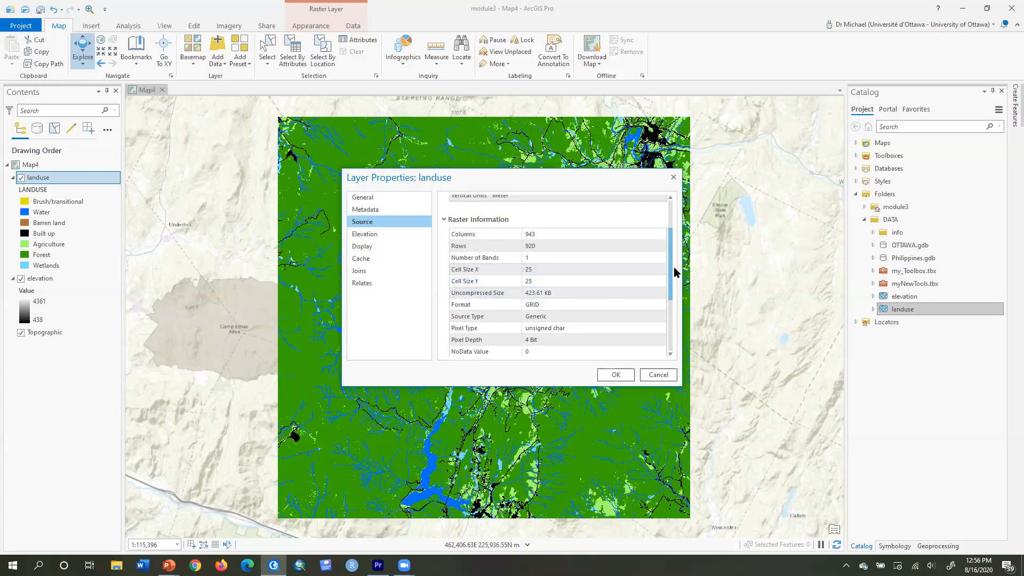
# Step: Check the landuse layer's spatial reference, including its projected coordinate system and linear unit, and close the layer properties
pyautogui.moveTo(670, 271); pyautogui.dragTo(673, 332)
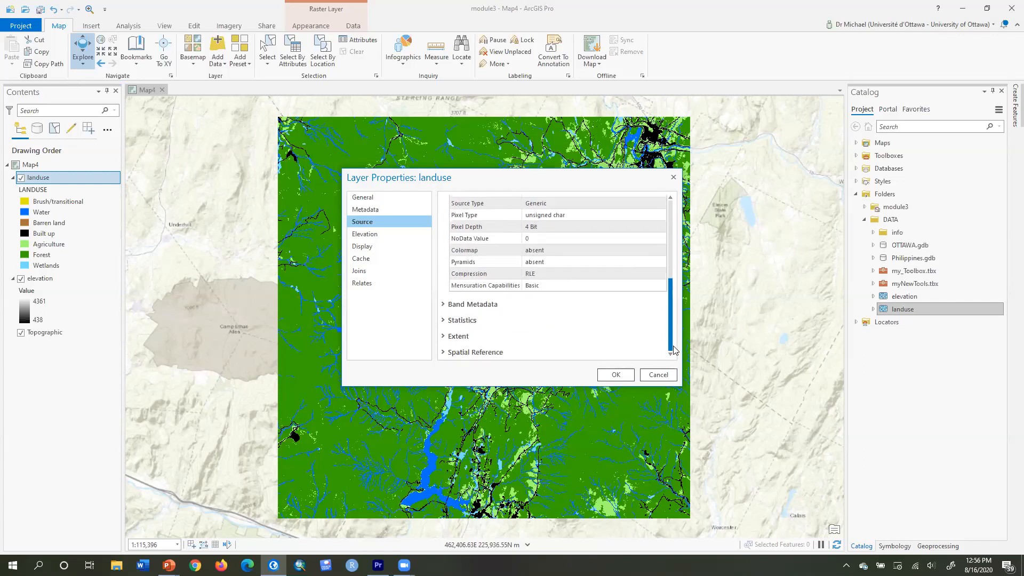
pyautogui.click(451, 353)
pyautogui.moveTo(672, 269); pyautogui.dragTo(674, 312)
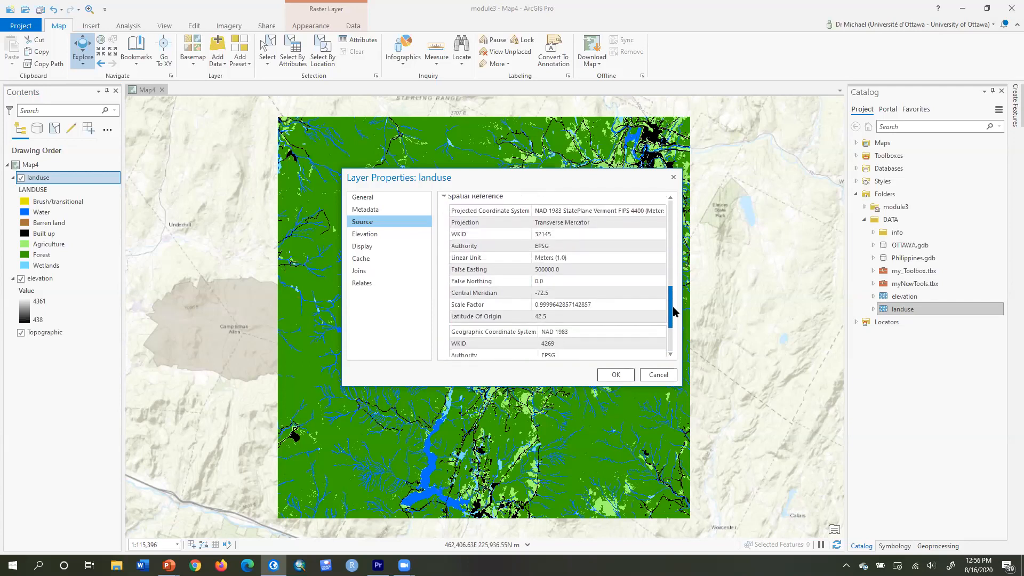
pyautogui.click(490, 257)
pyautogui.click(579, 256)
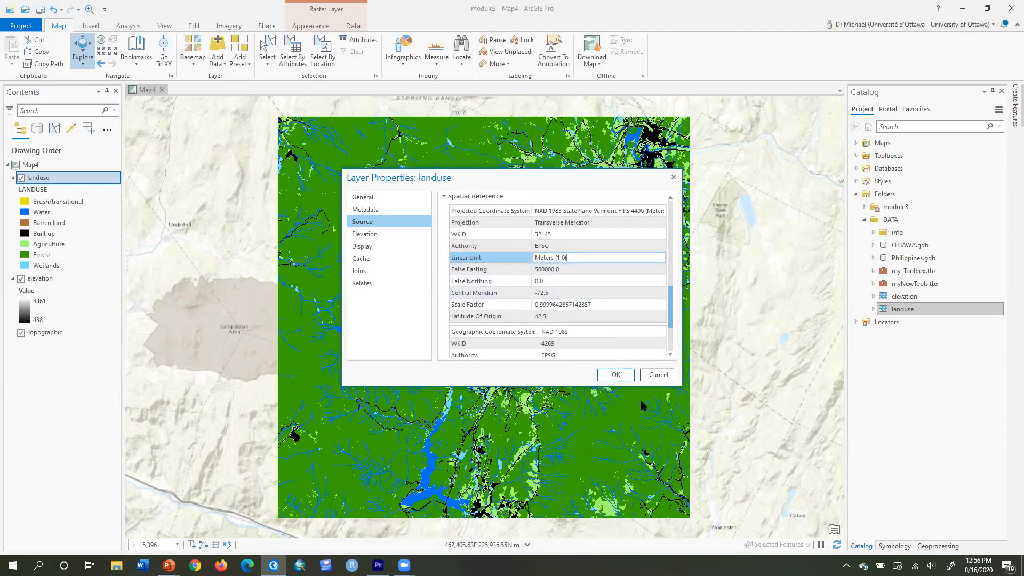
pyautogui.click(621, 377)
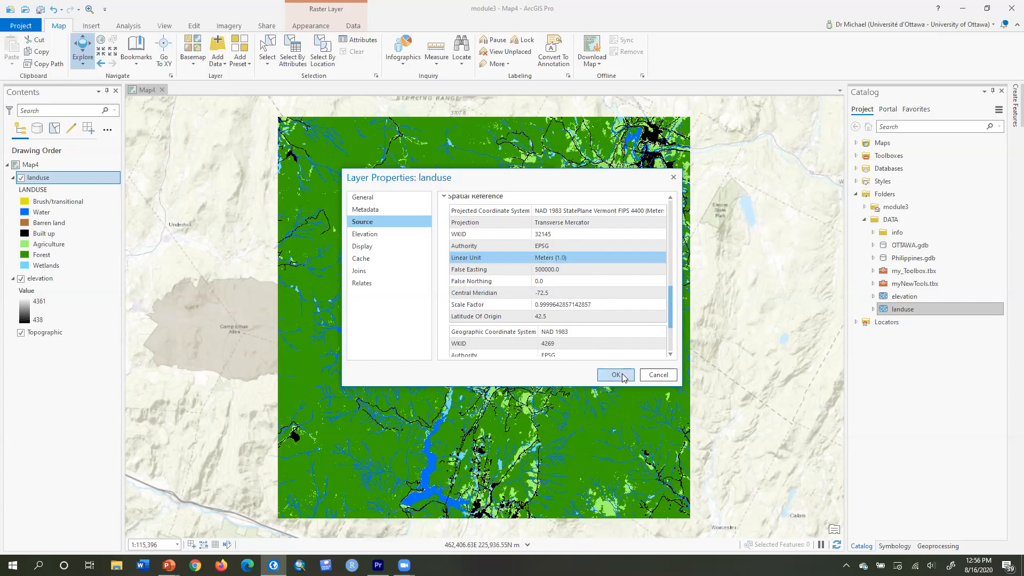
# Step: Examine the elevation layer's cell size and the linear unit of its spatial reference in the source properties
pyautogui.doubleClick(54, 279)
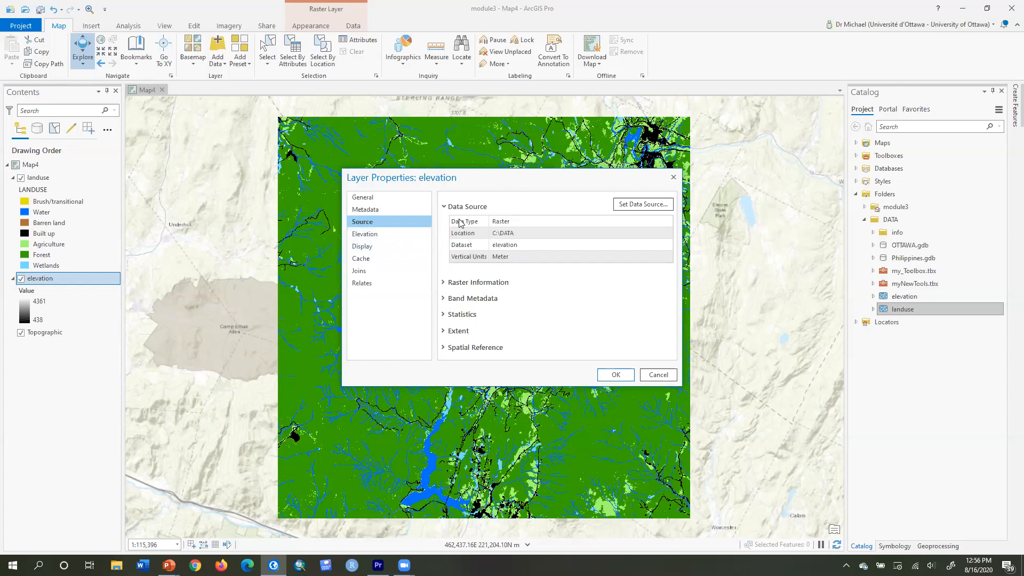
pyautogui.click(445, 281)
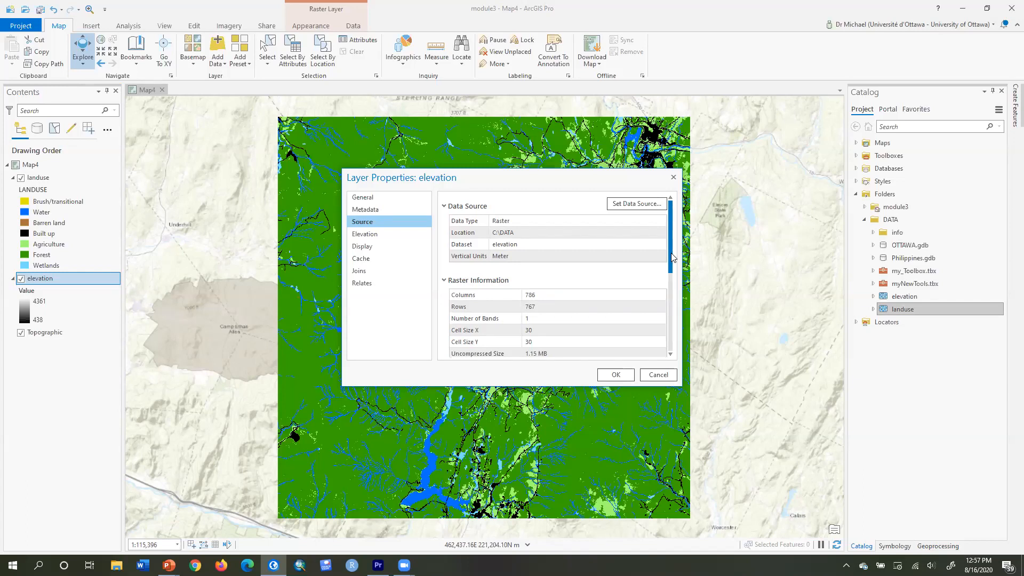
pyautogui.moveTo(673, 257); pyautogui.dragTo(672, 347)
pyautogui.click(443, 352)
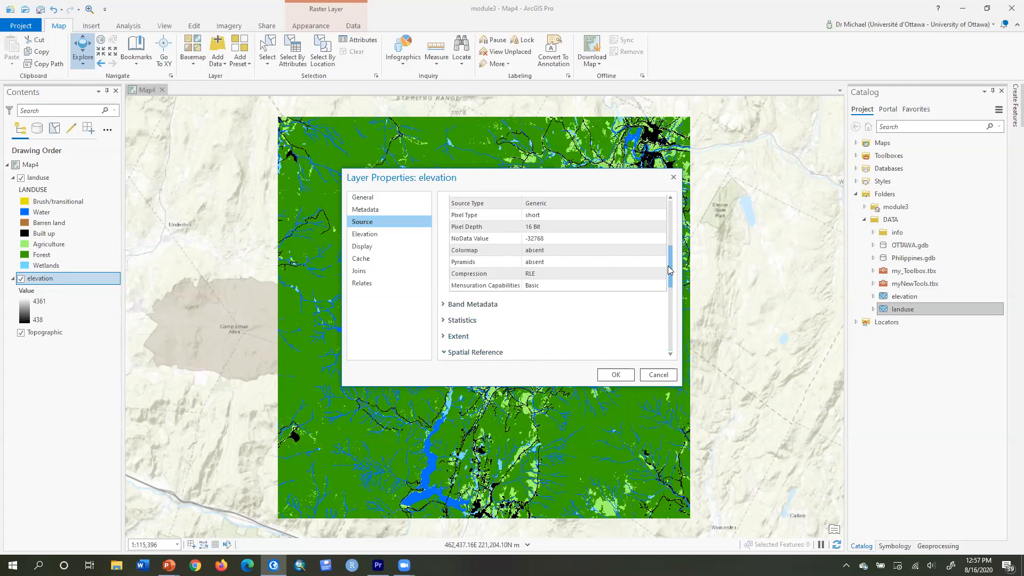
pyautogui.moveTo(672, 273); pyautogui.dragTo(672, 305)
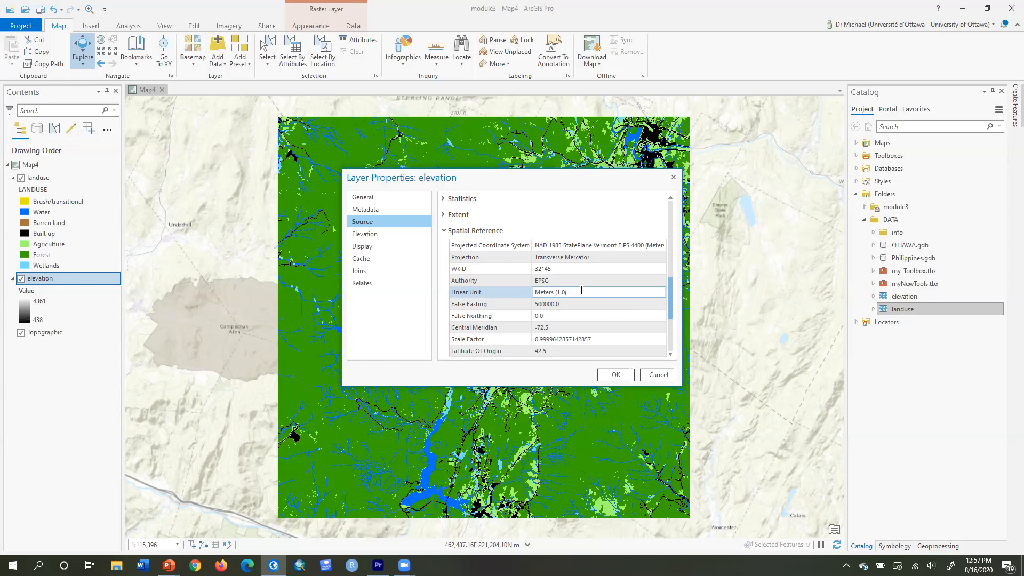
pyautogui.click(658, 374)
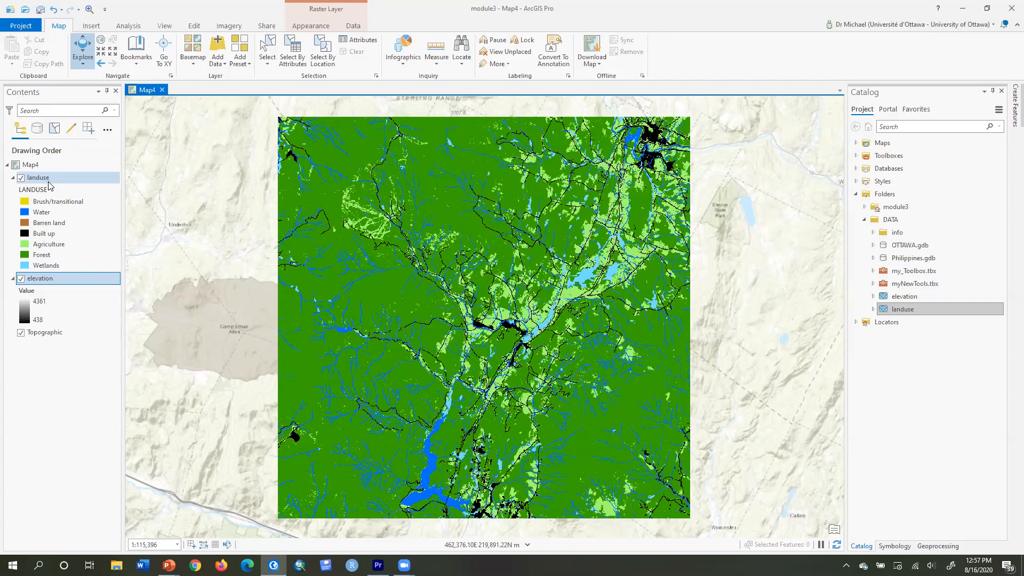
pyautogui.click(133, 25)
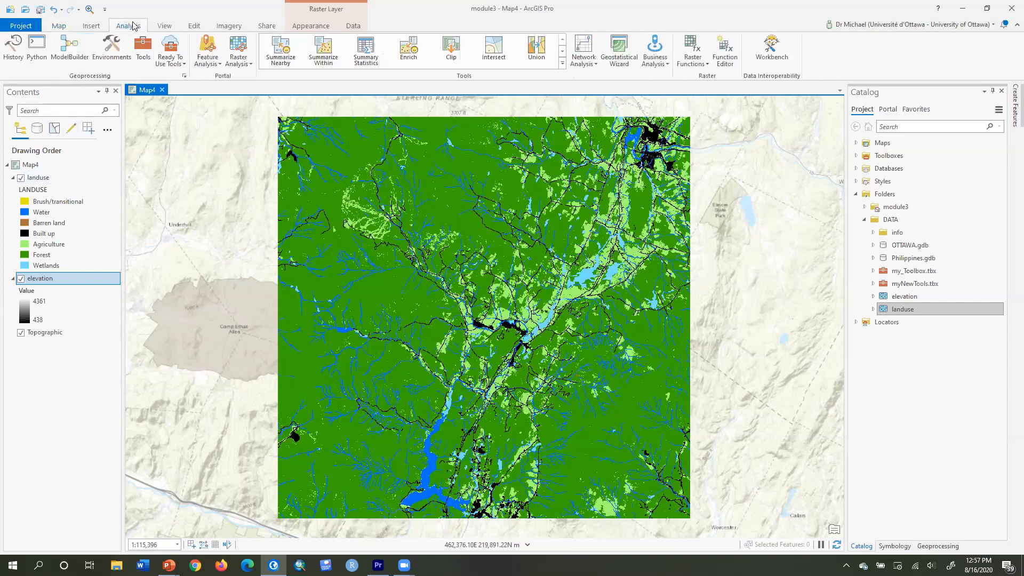
pyautogui.click(63, 48)
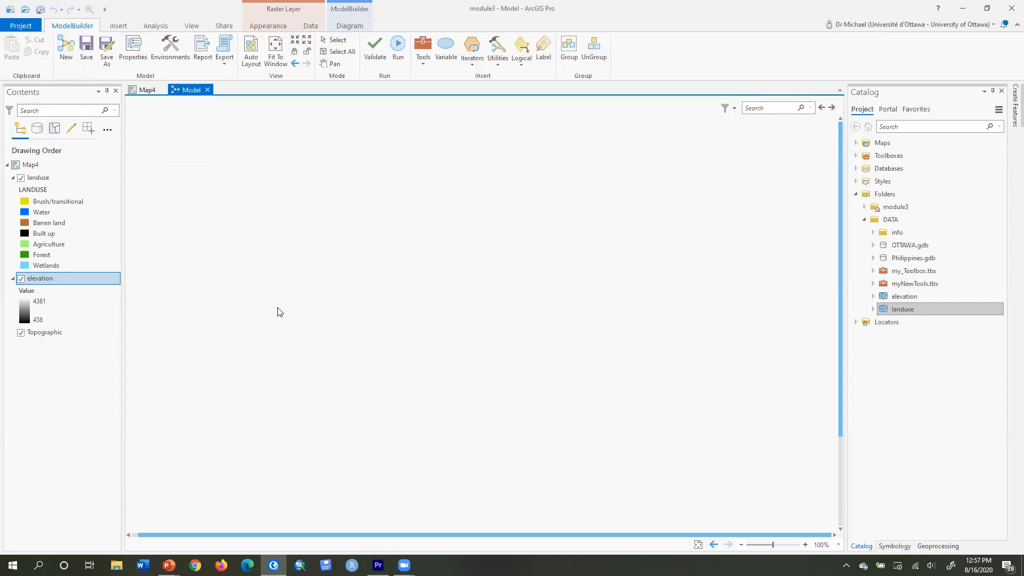
pyautogui.click(207, 90)
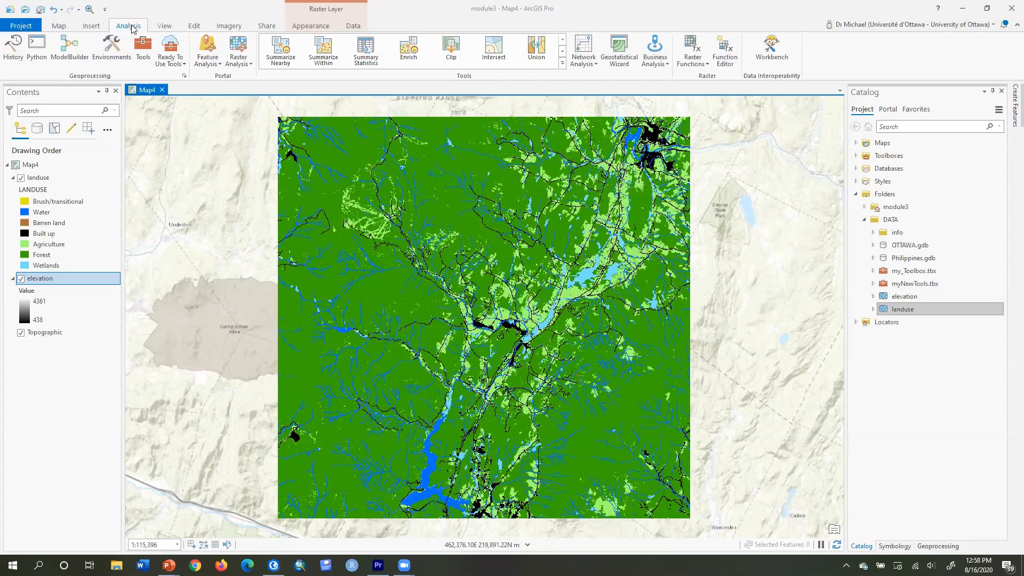
# Step: In the geoprocessing environments, set the output coordinate system and the processing extent to match the elevation layer
pyautogui.click(111, 43)
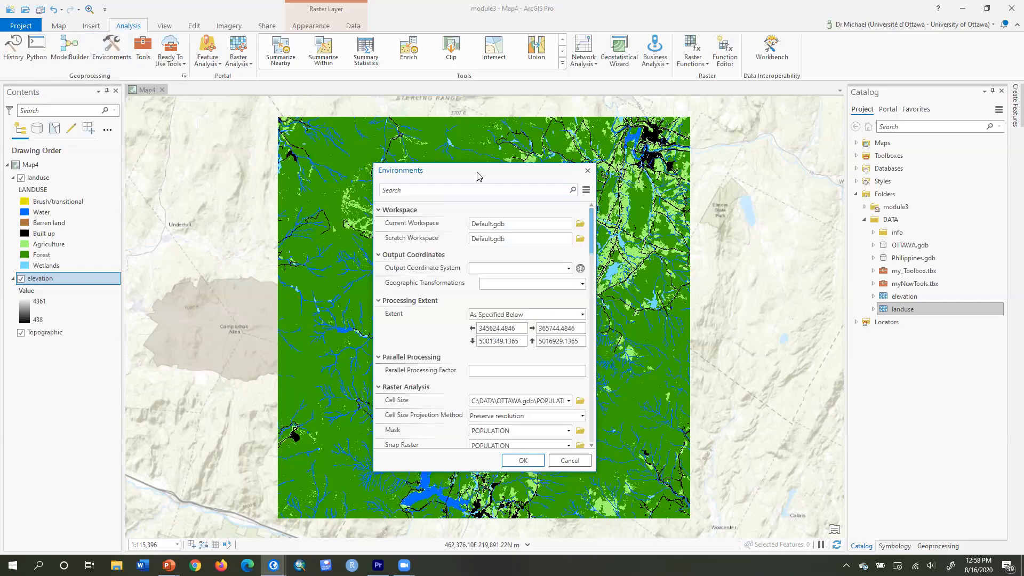
pyautogui.moveTo(464, 170); pyautogui.dragTo(342, 67)
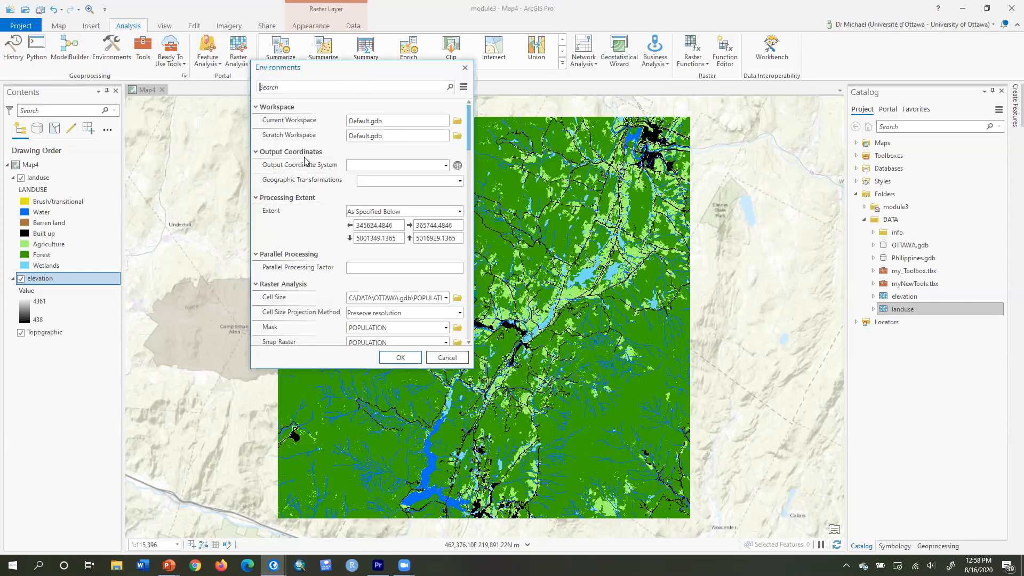
pyautogui.click(444, 165)
pyautogui.click(421, 201)
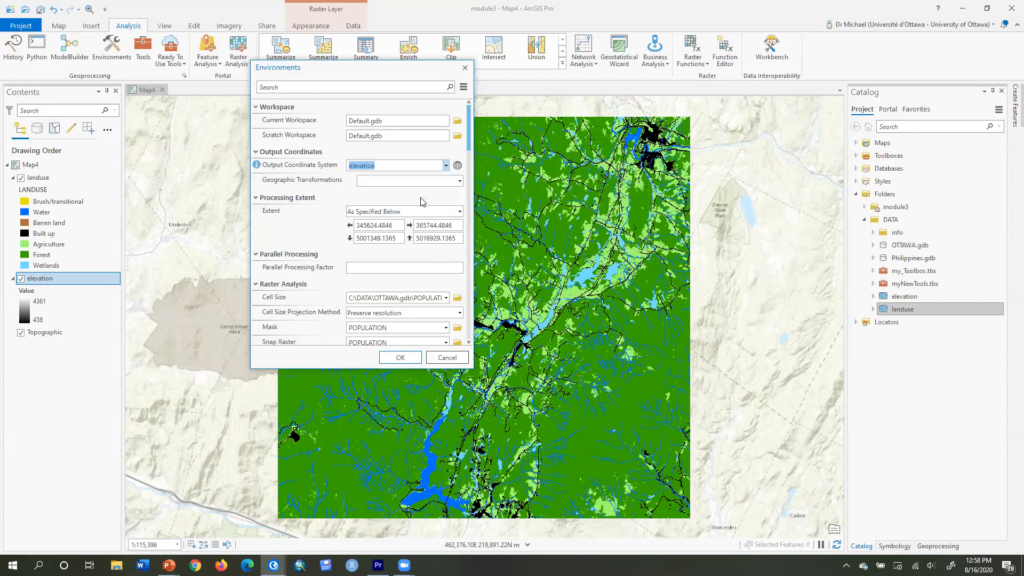
pyautogui.click(459, 211)
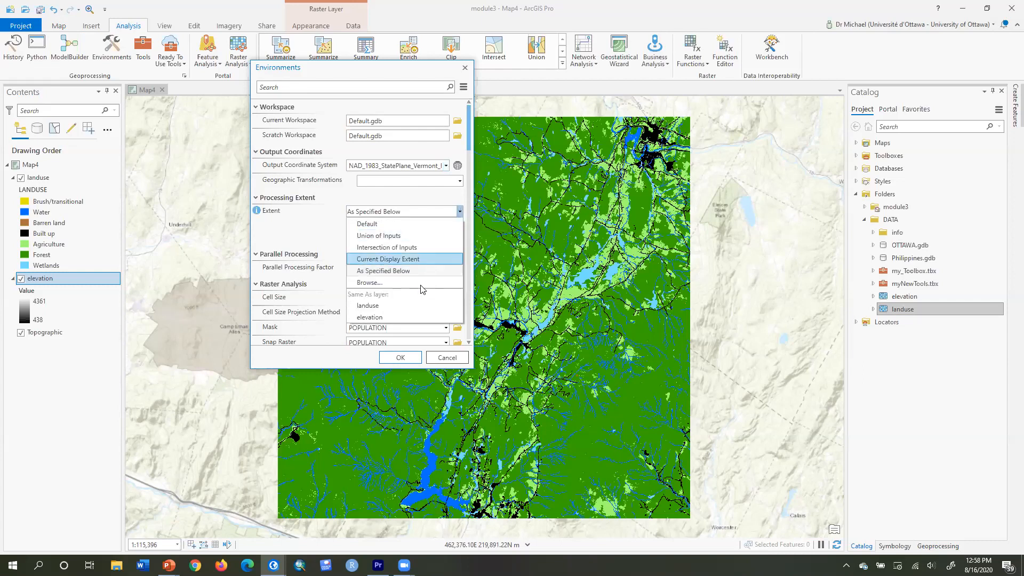
pyautogui.click(411, 317)
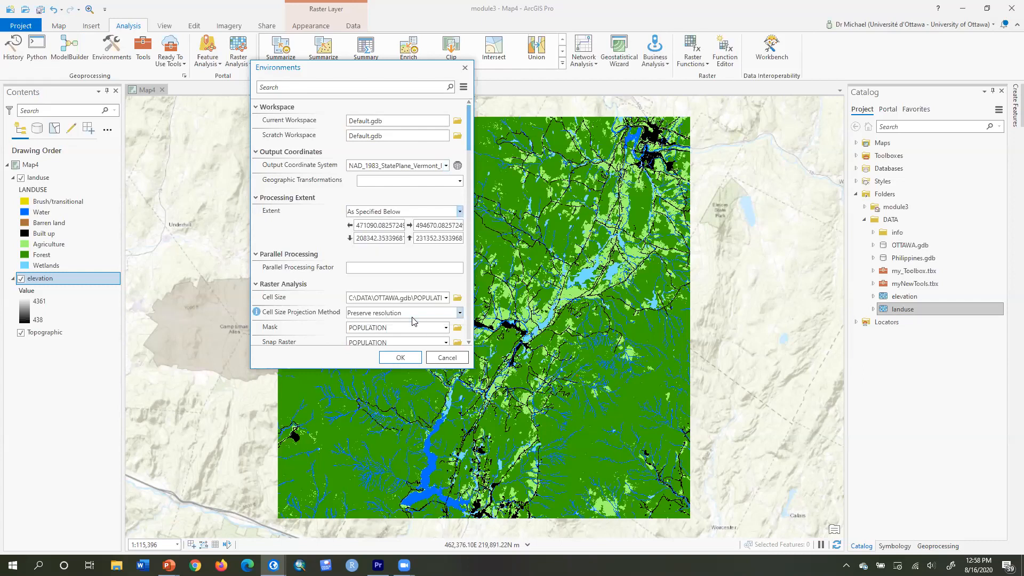
# Step: Set the raster analysis cell size, mask and snap raster to the elevation layer and apply the environment settings
pyautogui.click(445, 298)
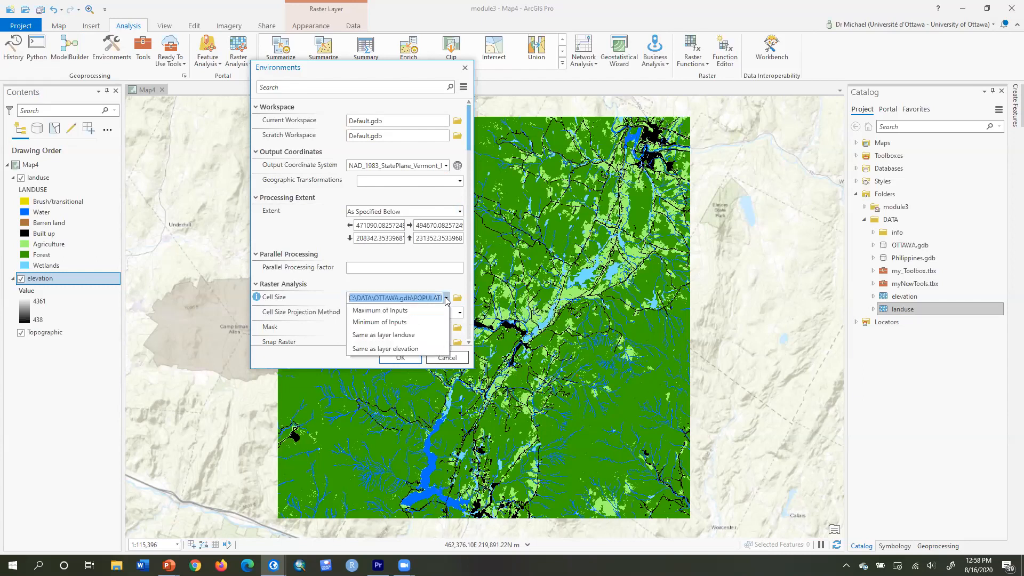
pyautogui.click(421, 352)
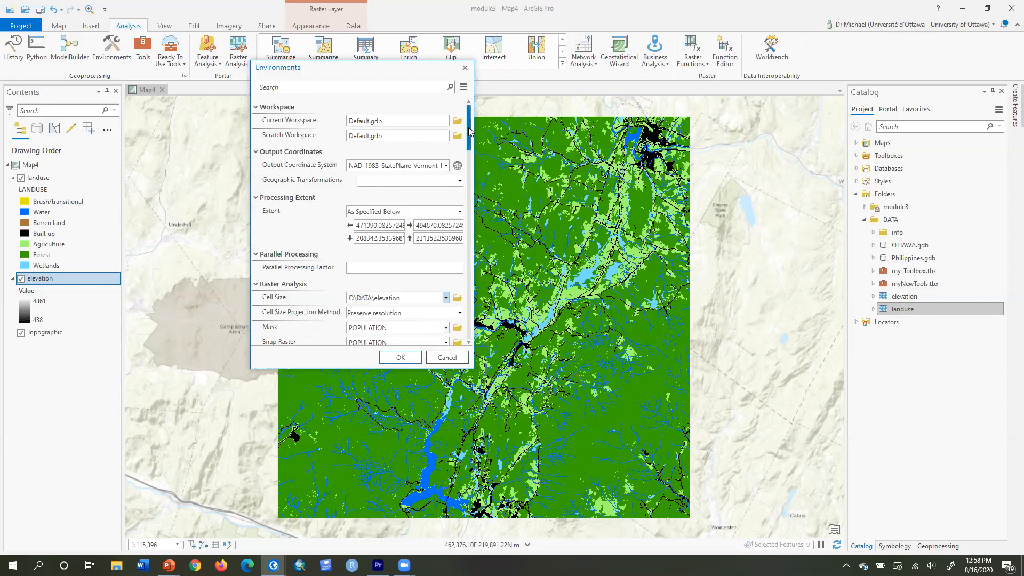
pyautogui.scroll(-5, 468, 170)
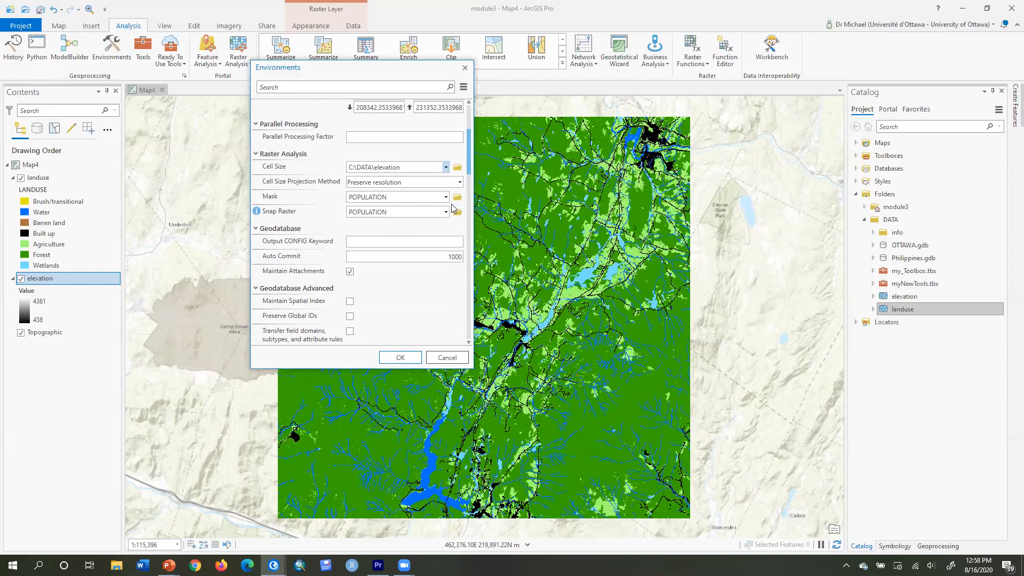
pyautogui.click(446, 197)
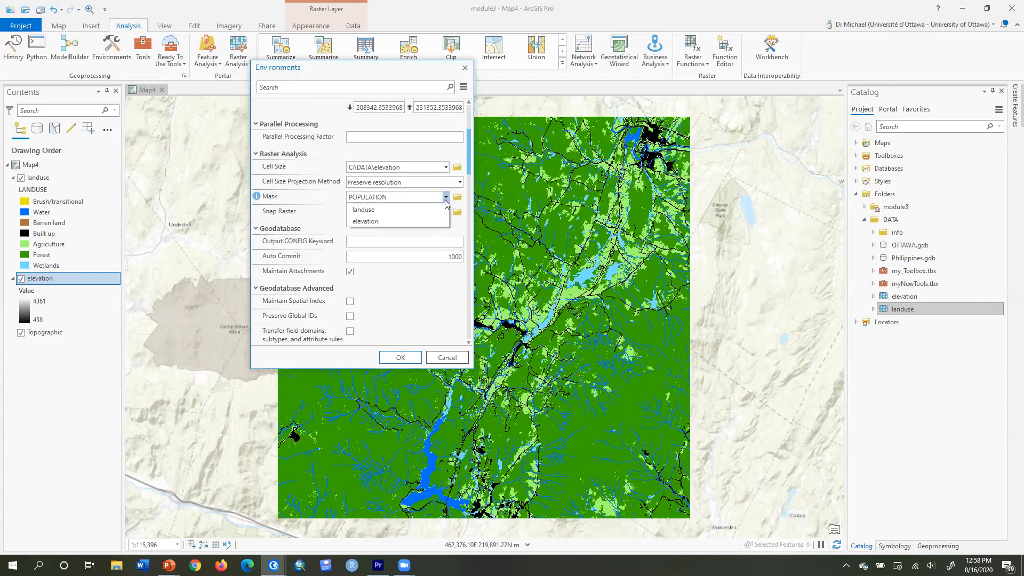
pyautogui.click(446, 219)
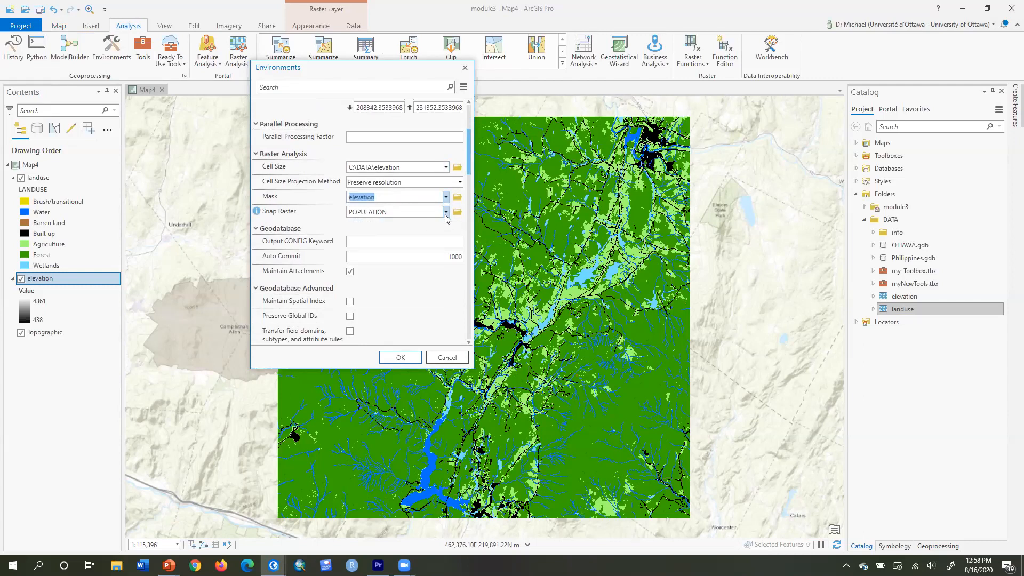
pyautogui.click(446, 214)
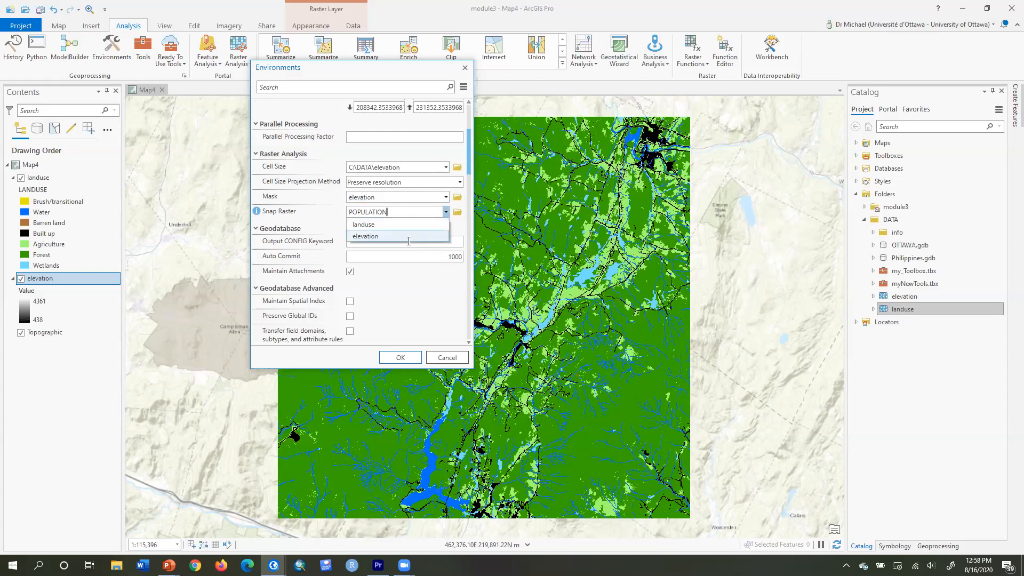
pyautogui.click(408, 236)
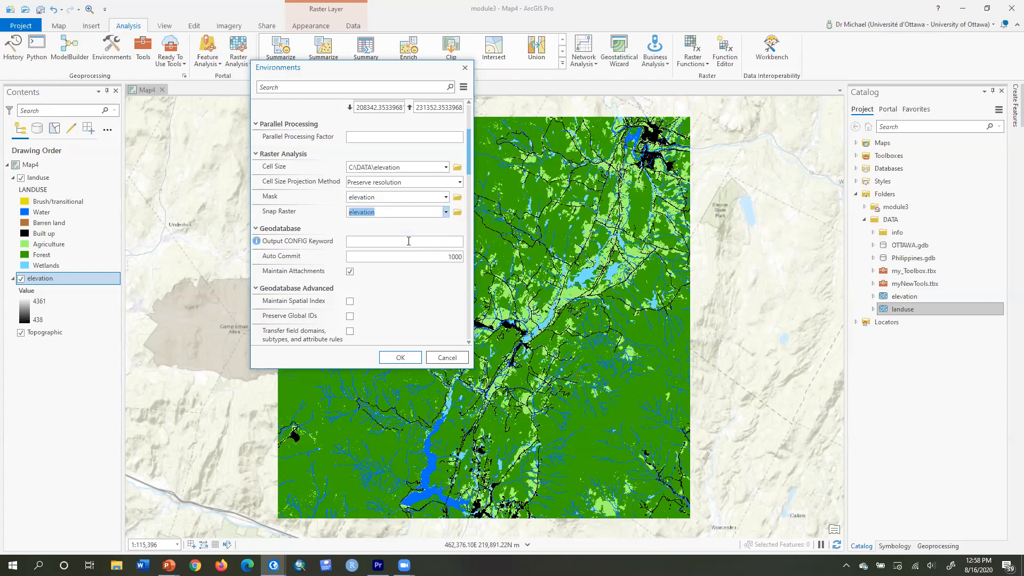
pyautogui.click(408, 357)
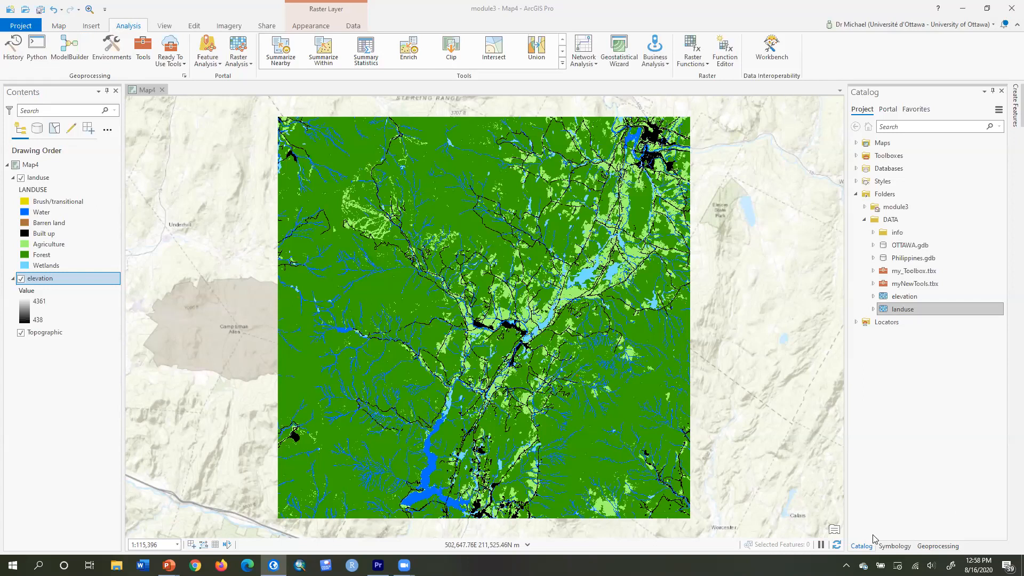
# Step: Create a new model in the myNewTools toolbox
pyautogui.click(910, 285)
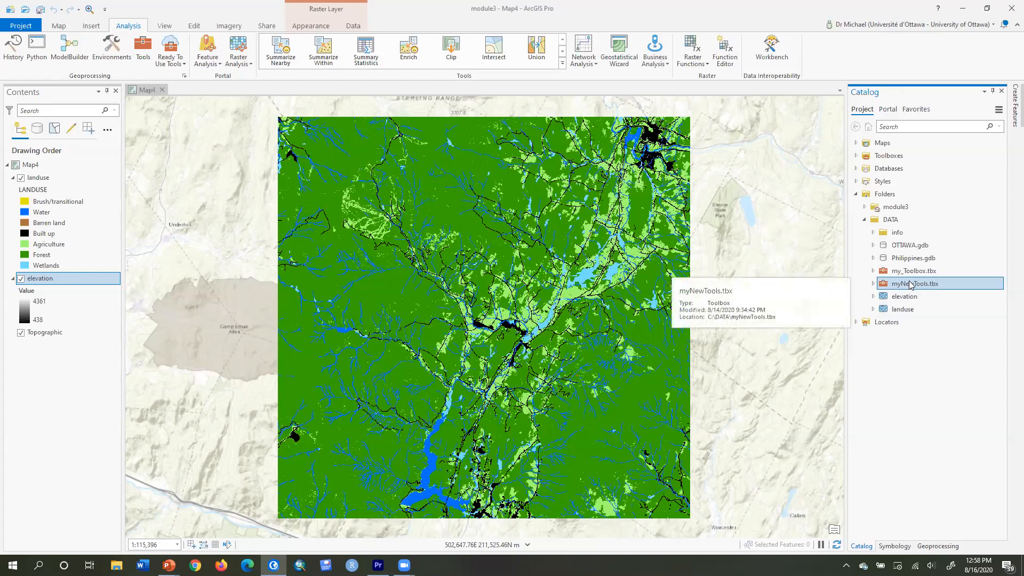
pyautogui.rightClick(911, 284)
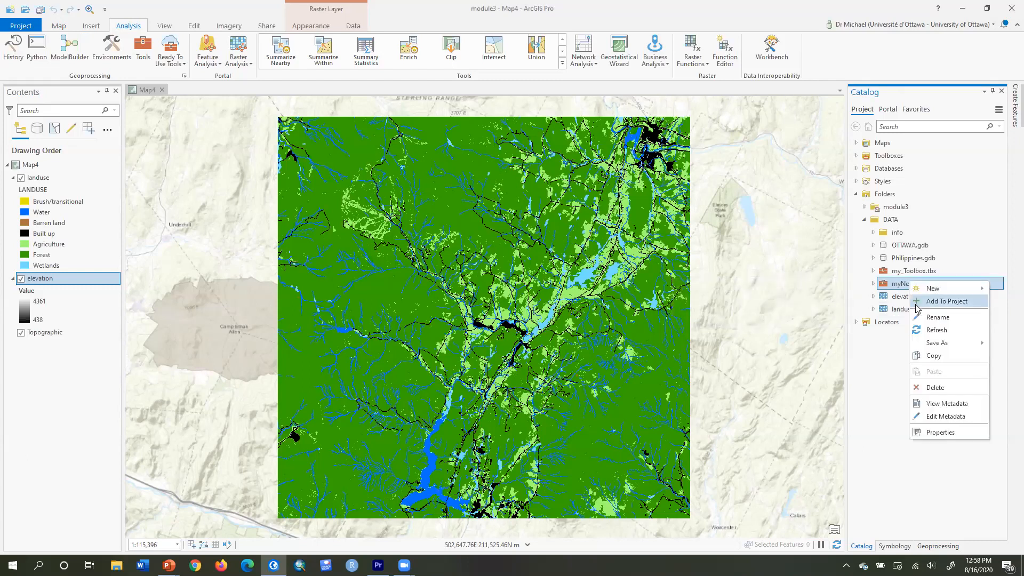
pyautogui.moveTo(923, 289)
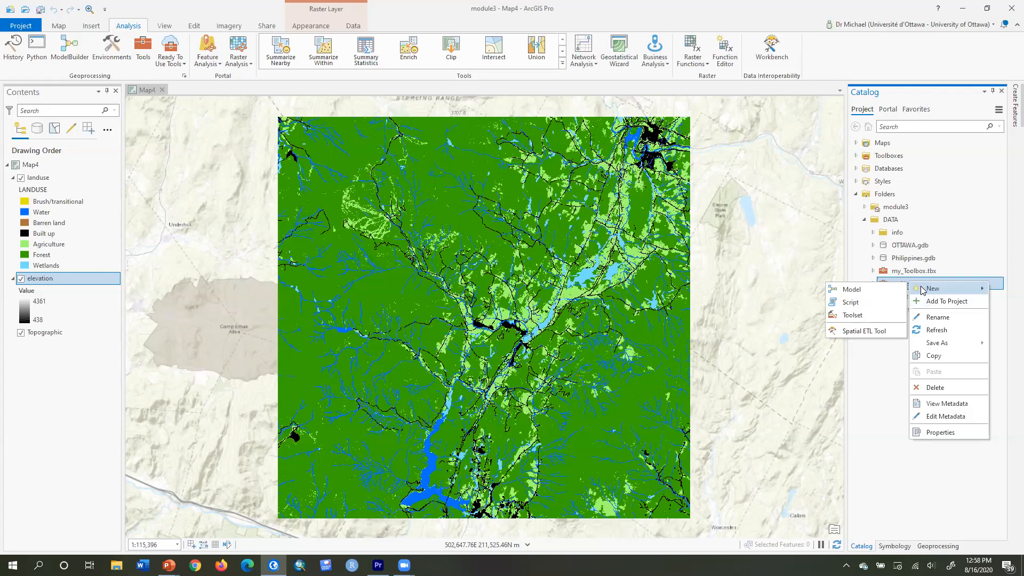
pyautogui.click(861, 291)
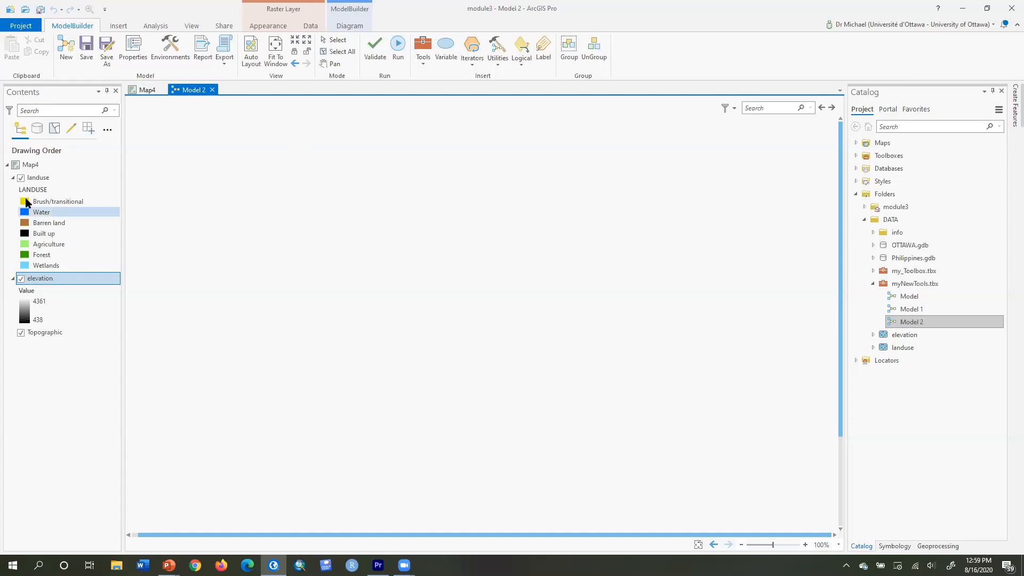
# Step: Add the landuse and elevation layers to the model as input variables and arrange them with landuse above elevation
pyautogui.moveTo(37, 180); pyautogui.dragTo(211, 205)
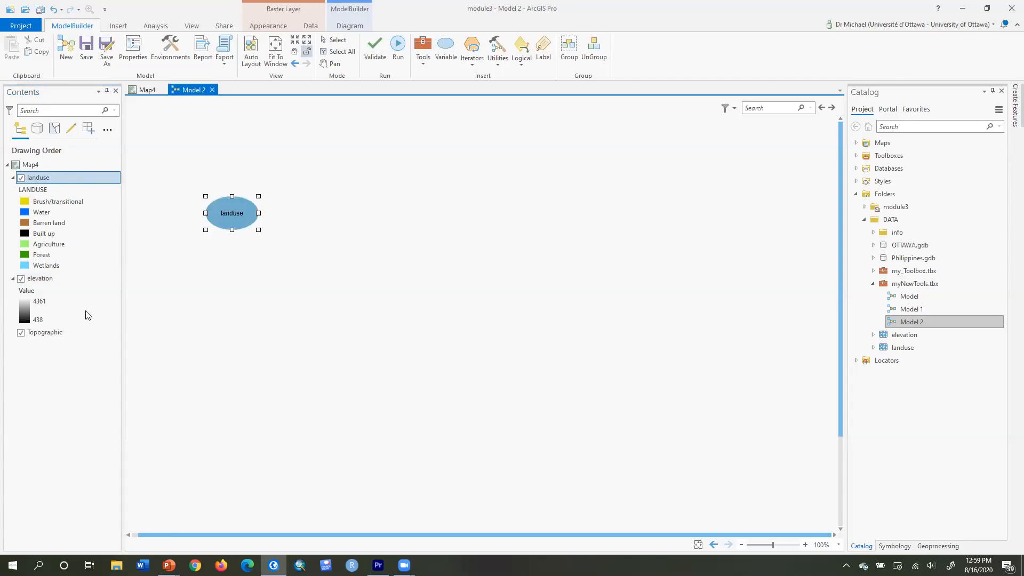
pyautogui.moveTo(46, 280); pyautogui.dragTo(208, 286)
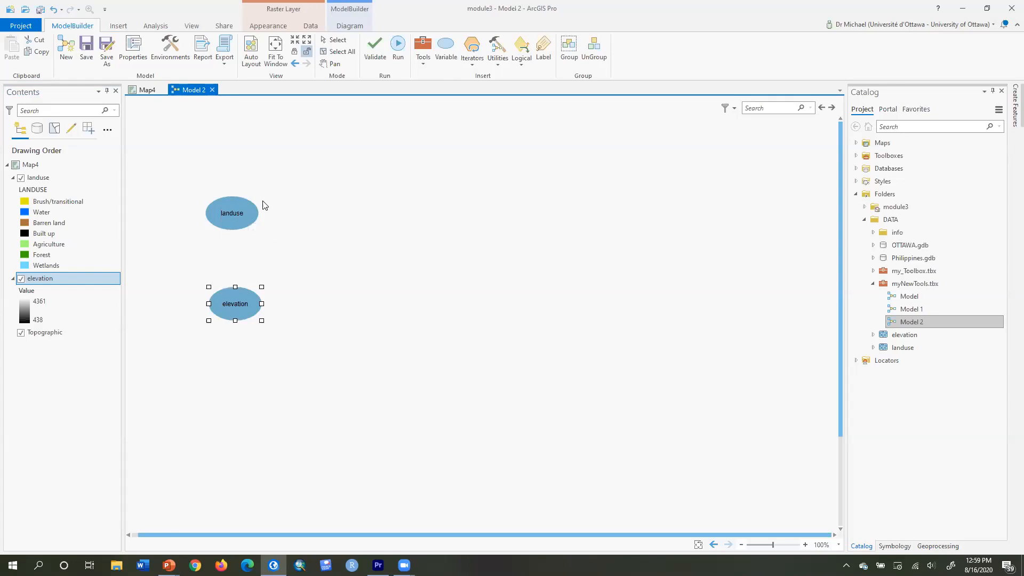
pyautogui.scroll(2, 262, 201)
pyautogui.scroll(1, 408, 259)
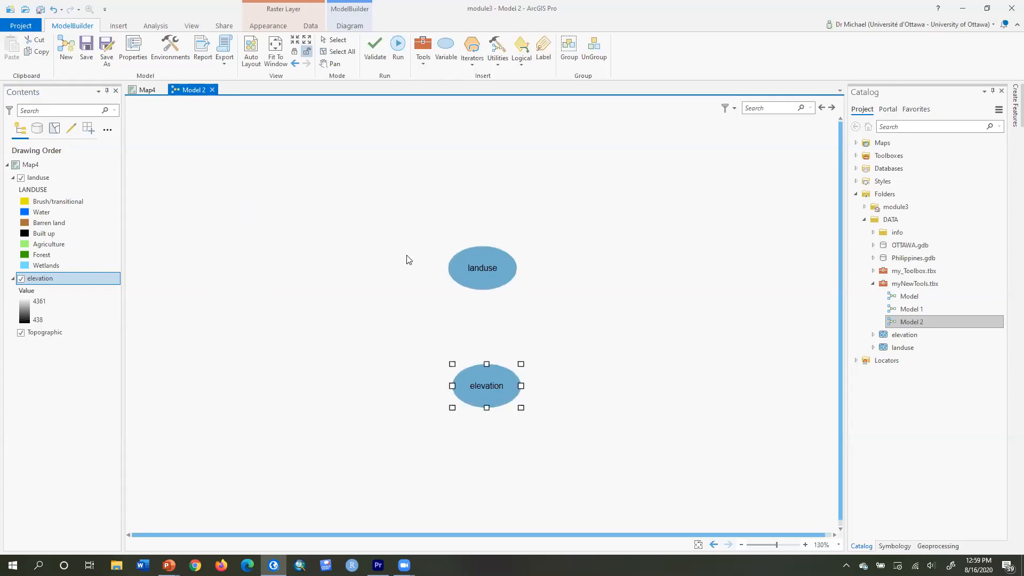
pyautogui.moveTo(483, 277); pyautogui.dragTo(201, 189)
pyautogui.click(493, 275)
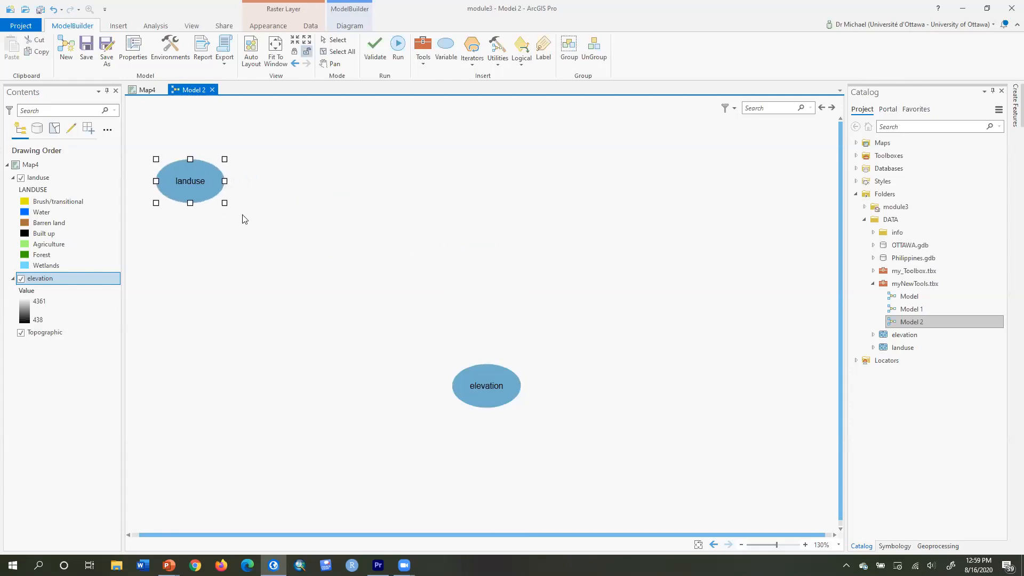
pyautogui.click(498, 382)
pyautogui.moveTo(389, 354); pyautogui.dragTo(193, 258)
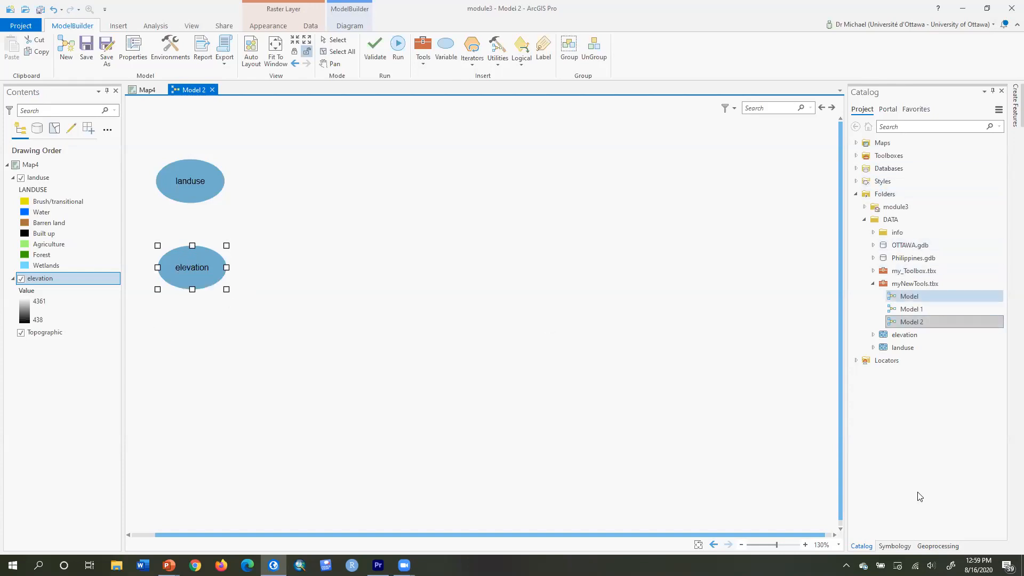
# Step: Expand the Math toolset of Spatial Analyst Tools in the geoprocessing toolboxes to reach the Times tool
pyautogui.click(938, 546)
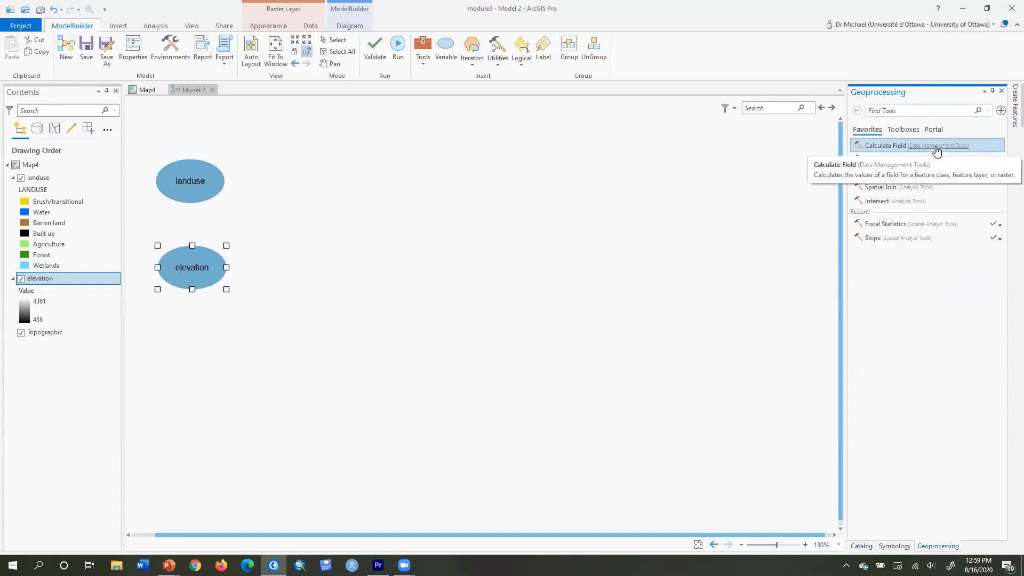
pyautogui.click(151, 27)
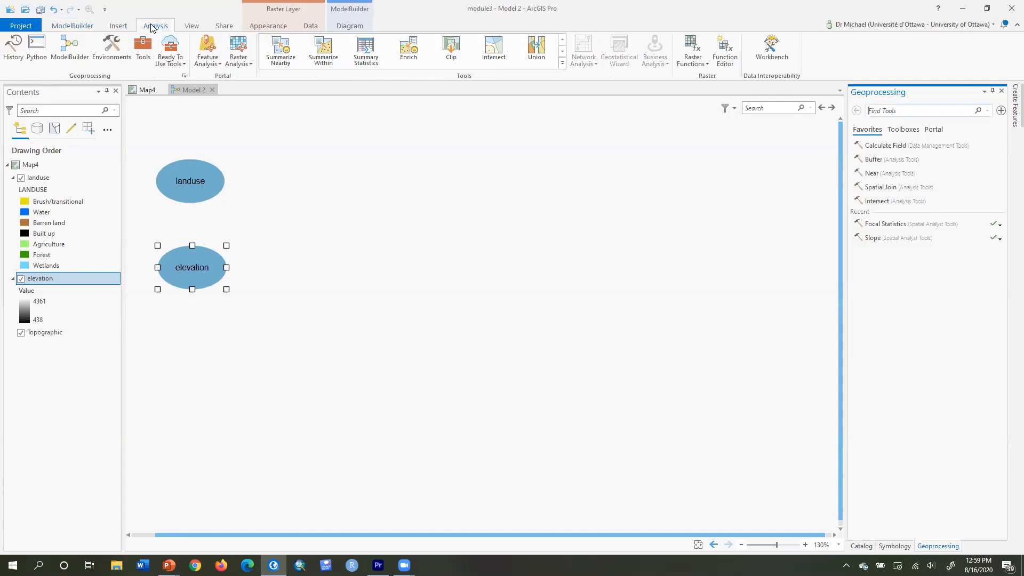
pyautogui.click(71, 27)
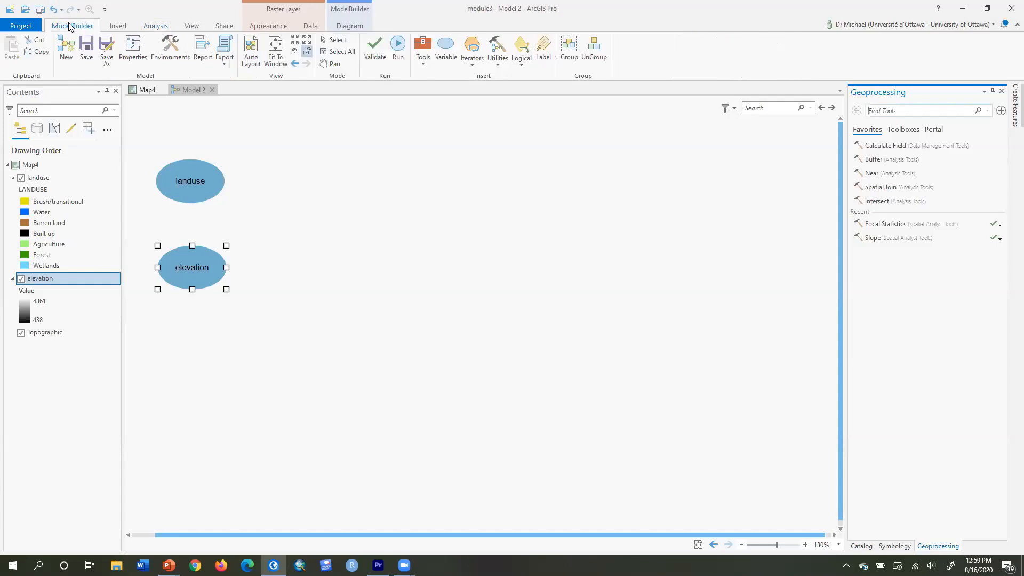
pyautogui.click(906, 131)
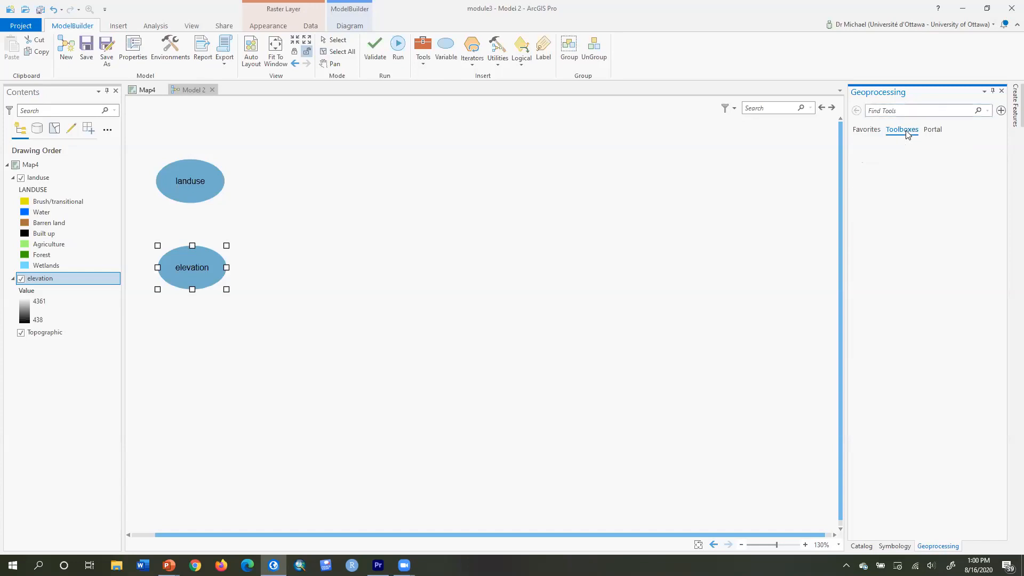
pyautogui.moveTo(1004, 212); pyautogui.dragTo(1006, 354)
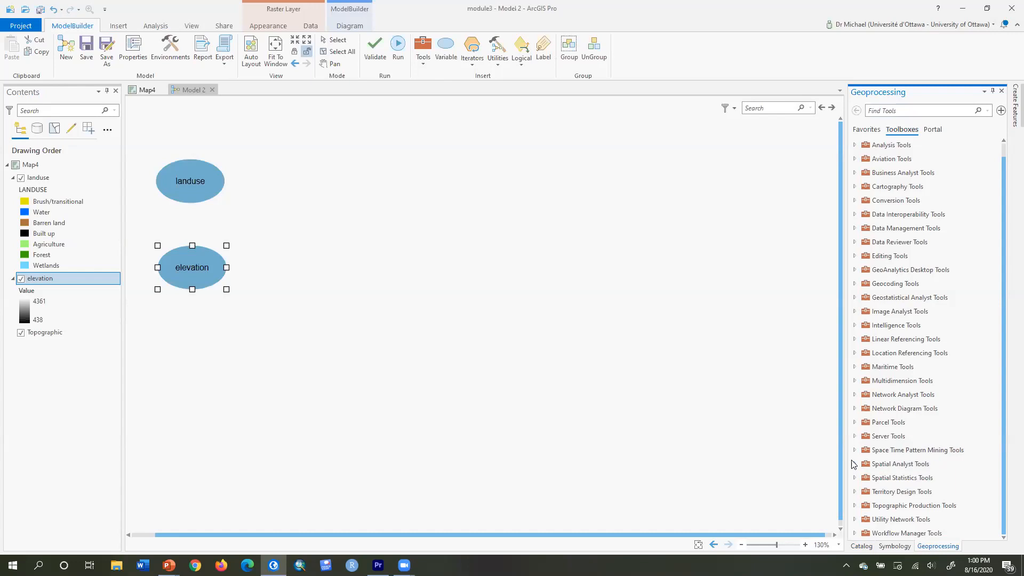
pyautogui.click(854, 464)
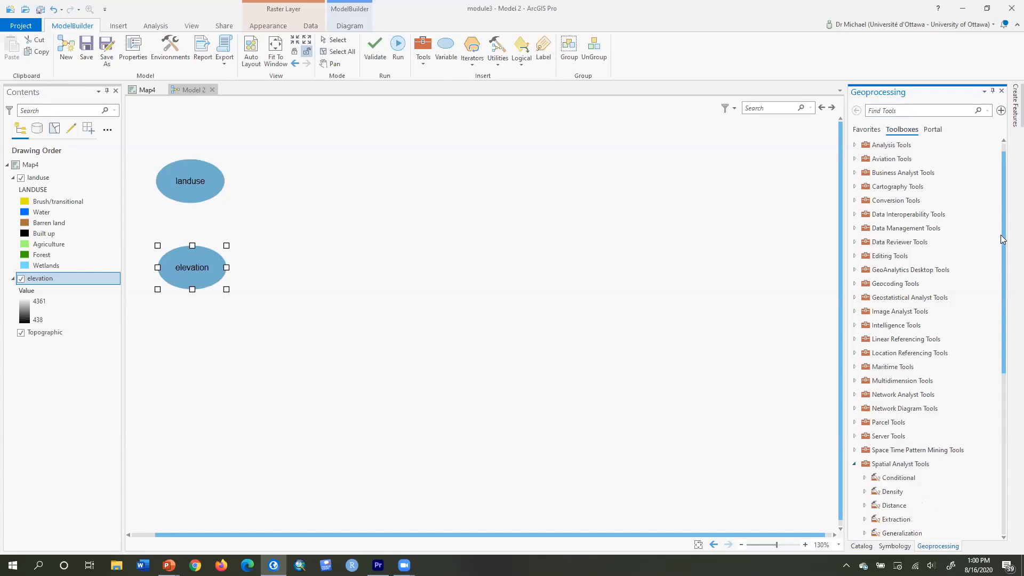
pyautogui.moveTo(1003, 237); pyautogui.dragTo(1007, 436)
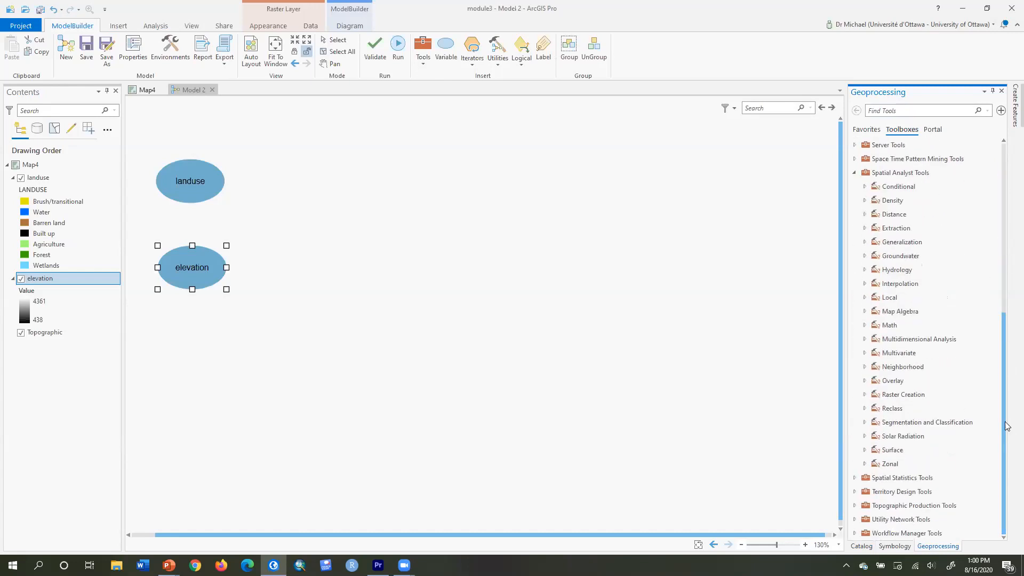
pyautogui.click(864, 325)
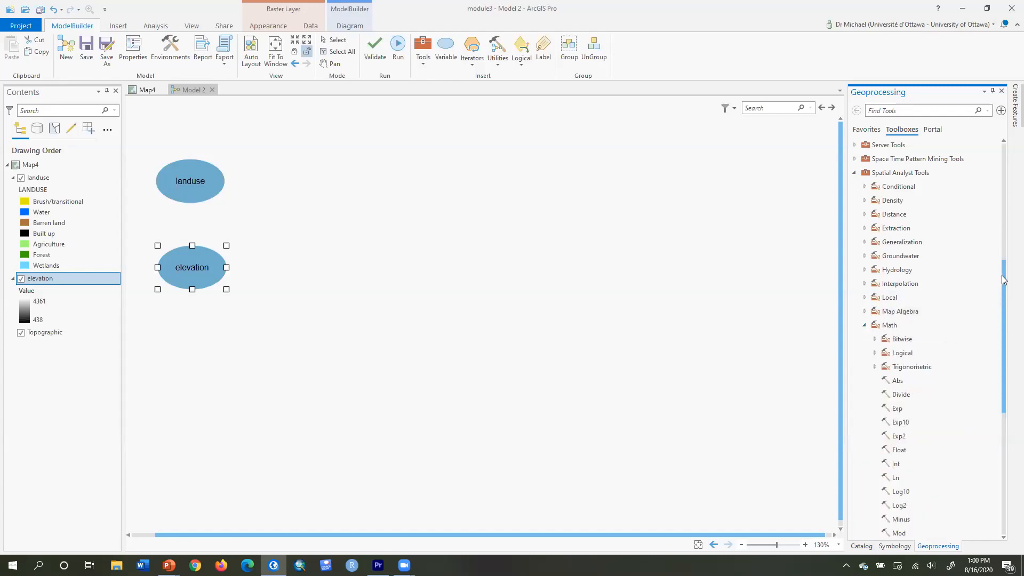
pyautogui.moveTo(1004, 278); pyautogui.dragTo(1005, 400)
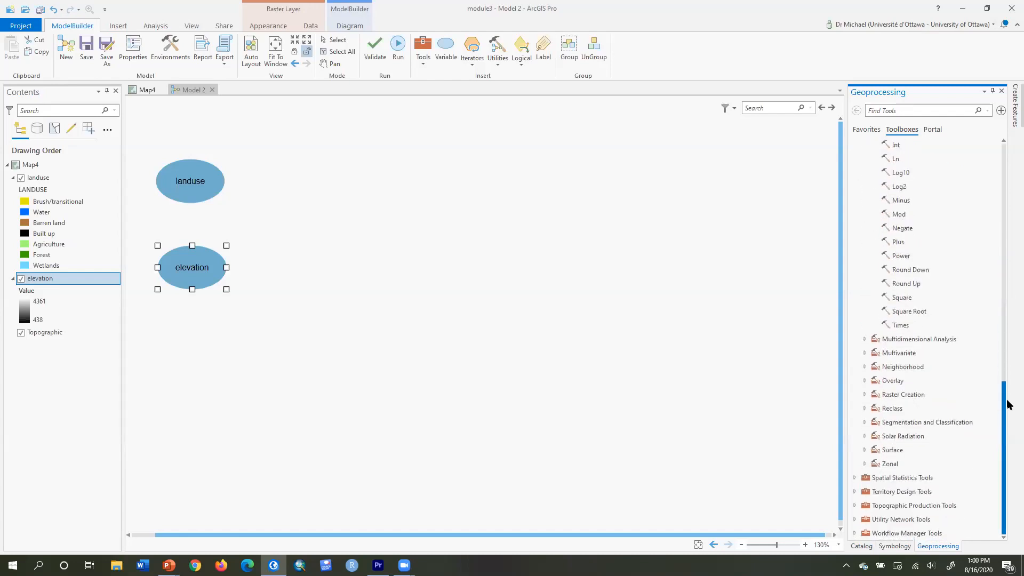
# Step: Add the Times tool to the model and place it beside the elevation variable
pyautogui.click(901, 324)
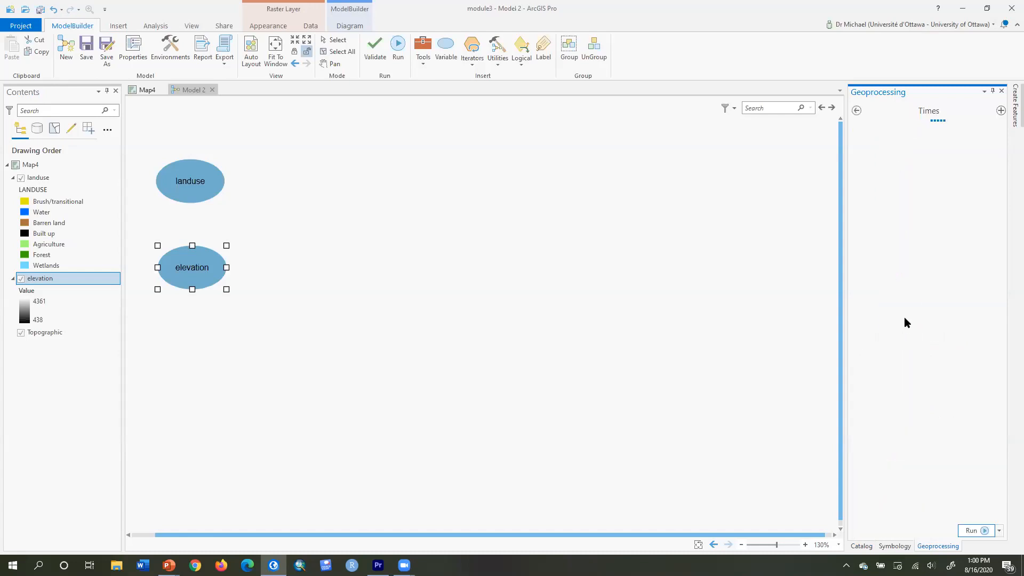
pyautogui.click(856, 110)
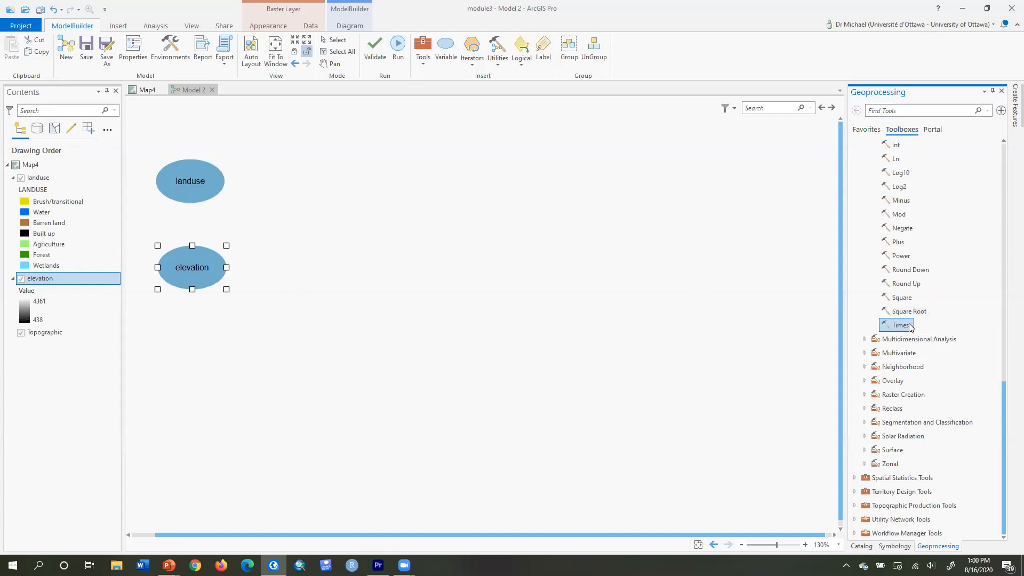
pyautogui.moveTo(901, 326); pyautogui.dragTo(307, 266)
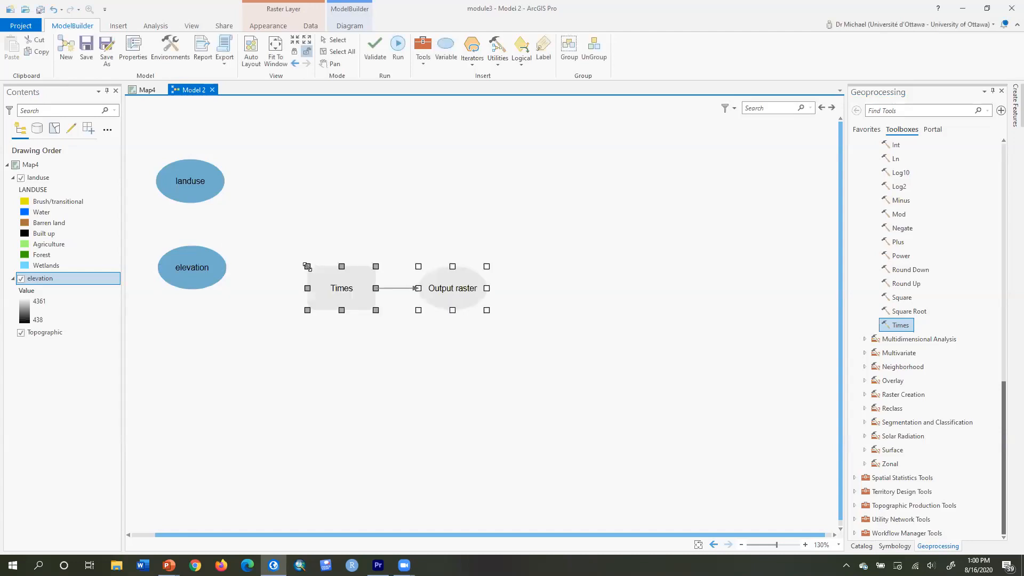
pyautogui.moveTo(335, 289); pyautogui.dragTo(273, 272)
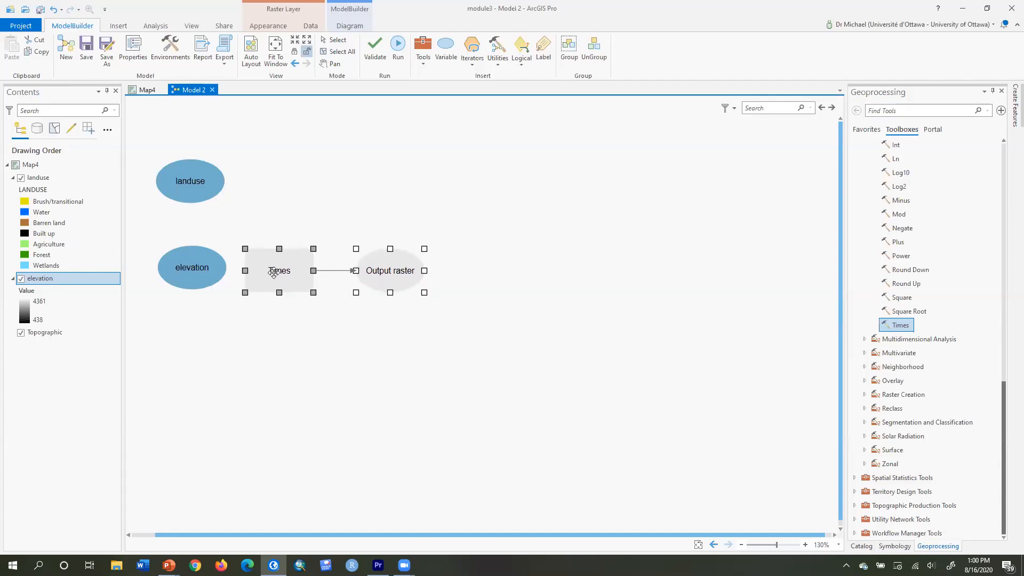
# Step: Connect elevation to Times as input raster or constant value 1 and set constant value 2 to 0.3048
pyautogui.moveTo(187, 271); pyautogui.dragTo(277, 270)
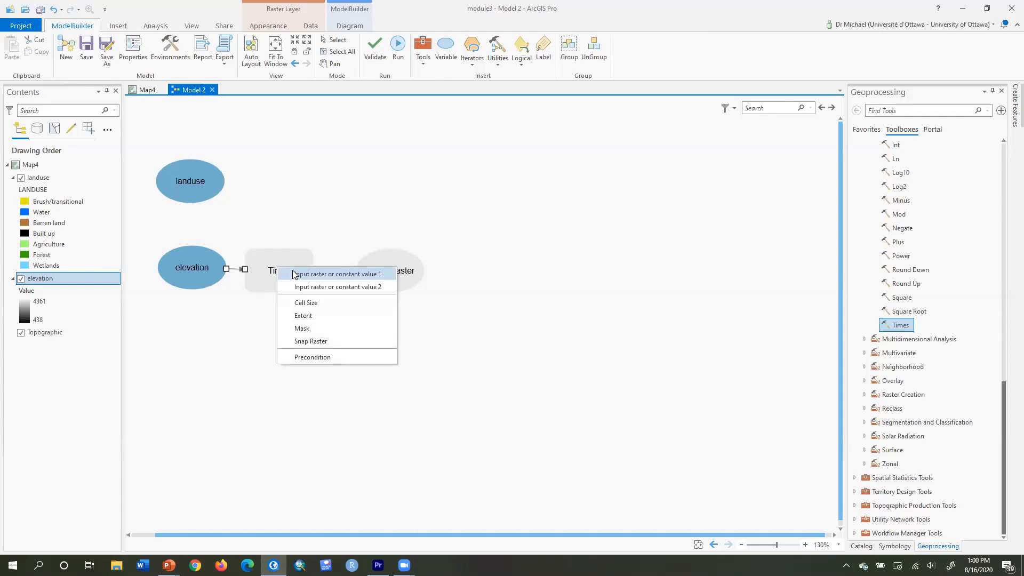
pyautogui.click(292, 273)
pyautogui.click(280, 284)
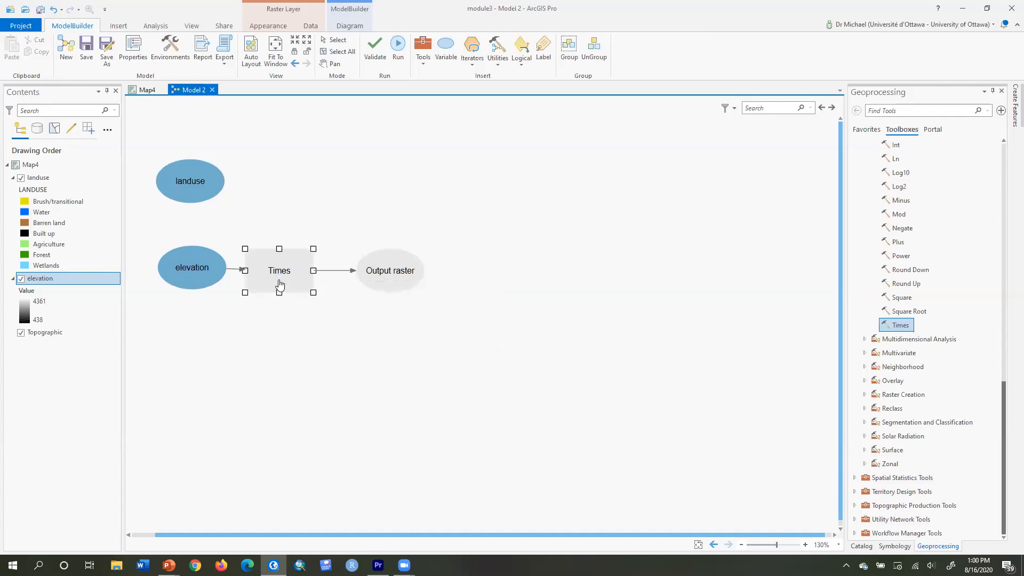
pyautogui.doubleClick(279, 284)
pyautogui.click(352, 324)
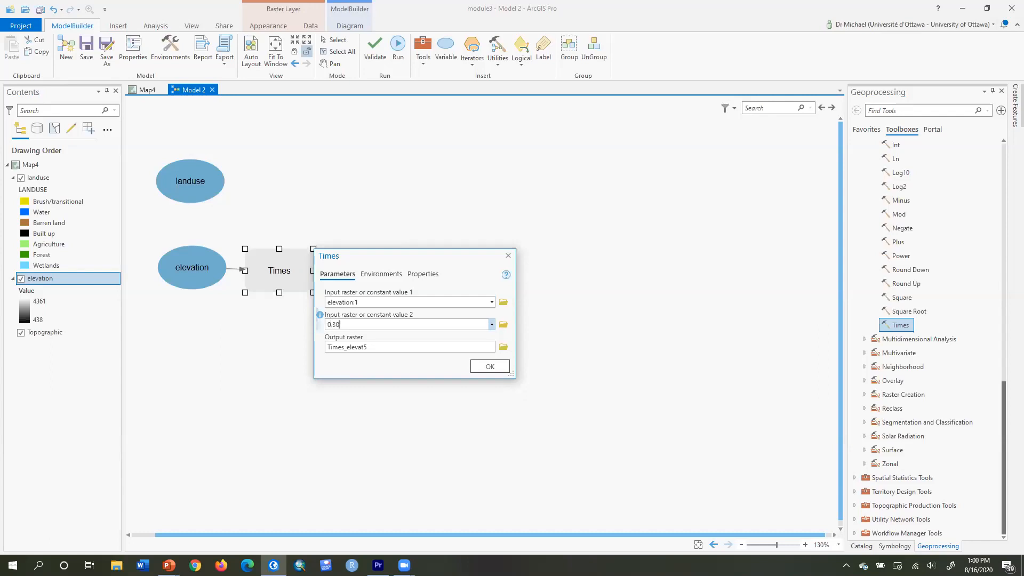
pyautogui.click(489, 366)
# Step: Place the constant value variable below elevation and rename it 0.3048
pyautogui.moveTo(162, 270); pyautogui.dragTo(186, 326)
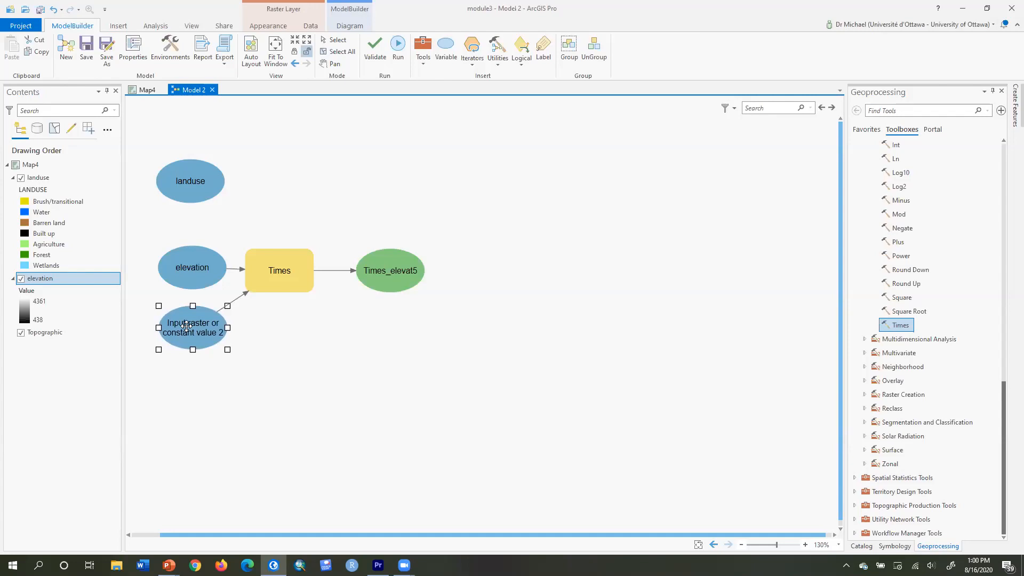
pyautogui.rightClick(188, 331)
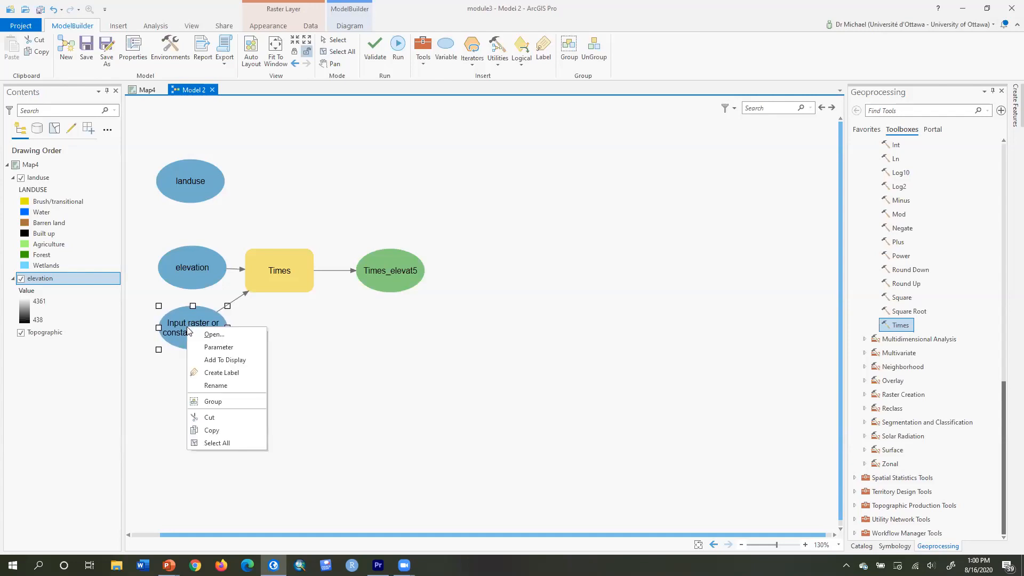
pyautogui.click(224, 385)
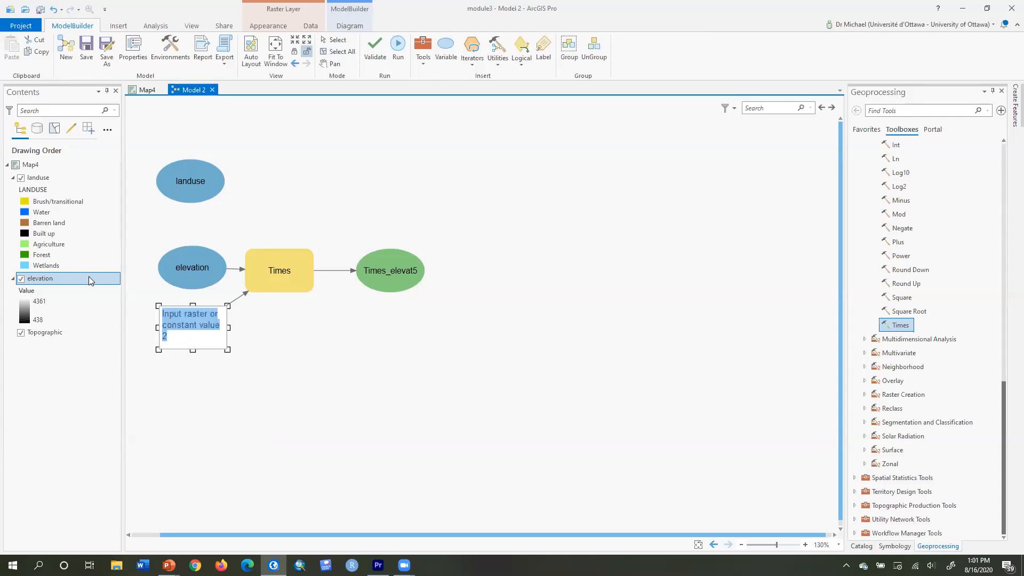
pyautogui.write('09')
pyautogui.write('.304')
pyautogui.write('8')
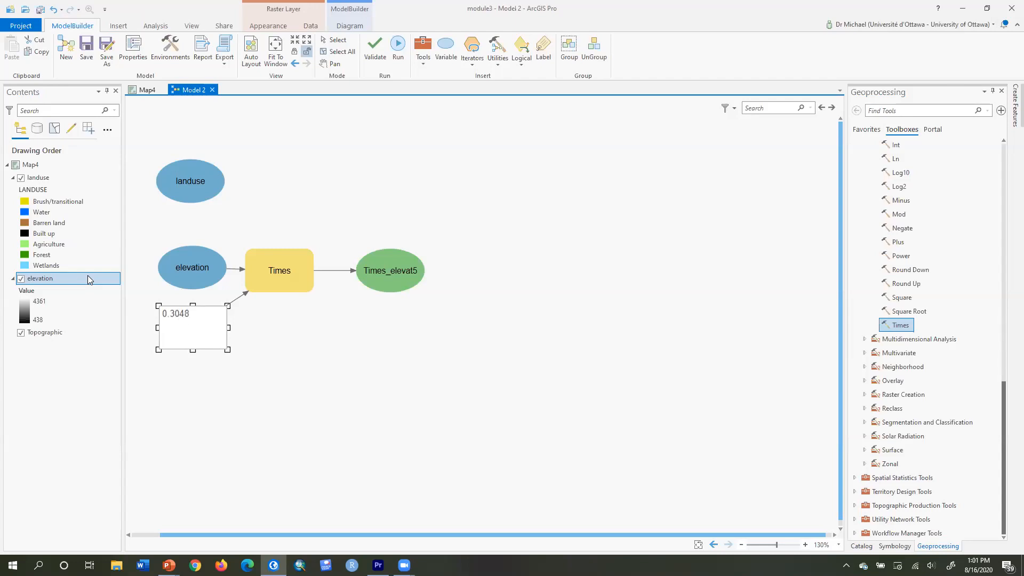
pyautogui.press('Return')
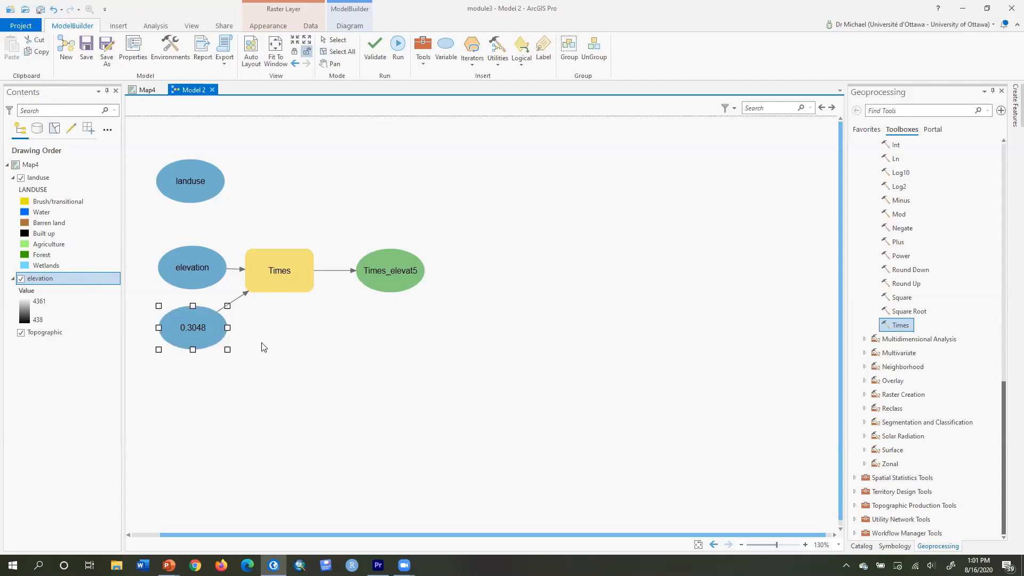
# Step: Rename the output variable of the Times tool as DEM m
pyautogui.click(395, 273)
pyautogui.rightClick(395, 271)
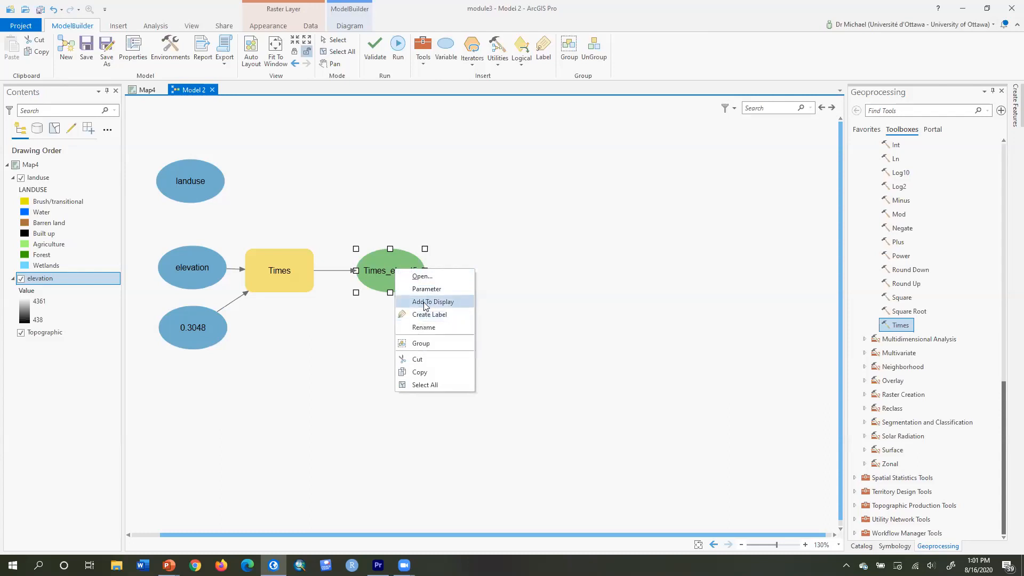
pyautogui.click(427, 327)
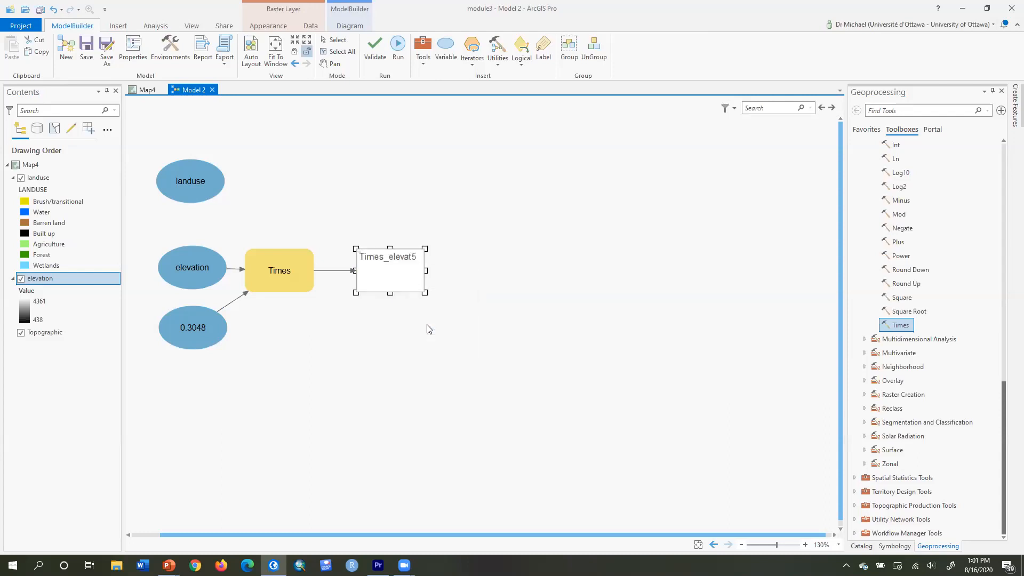
pyautogui.write('DEM')
pyautogui.press('Delete')
pyautogui.press('Delete')
pyautogui.press('Delete')
pyautogui.press('Delete')
pyautogui.press('Delete')
pyautogui.press('Delete')
pyautogui.press('Delete')
pyautogui.press('Delete')
pyautogui.press('Delete')
pyautogui.press('Delete')
pyautogui.press('Delete')
pyautogui.press('Delete')
pyautogui.press('Delete')
pyautogui.write('m')
pyautogui.press('Return')
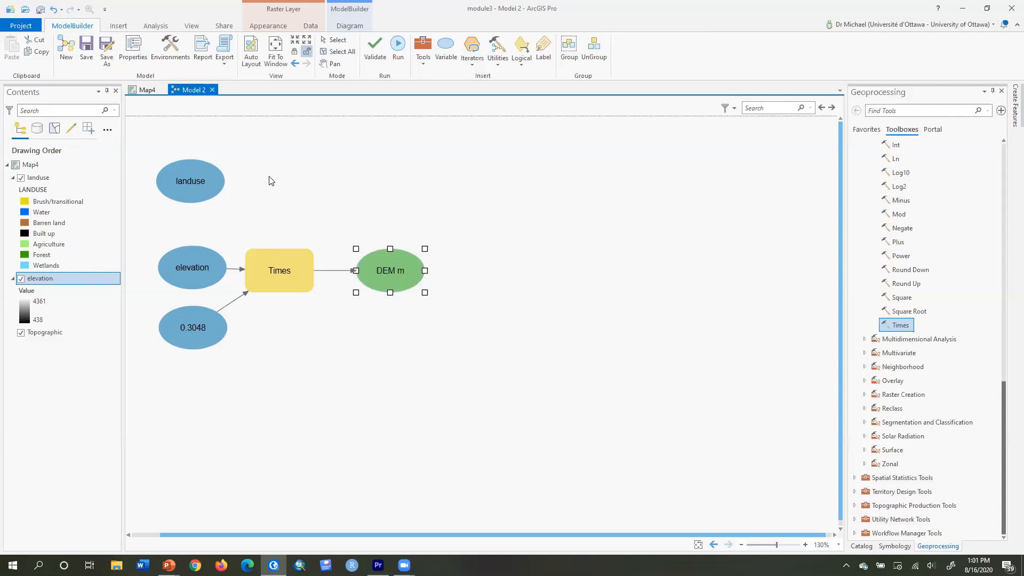
pyautogui.click(374, 374)
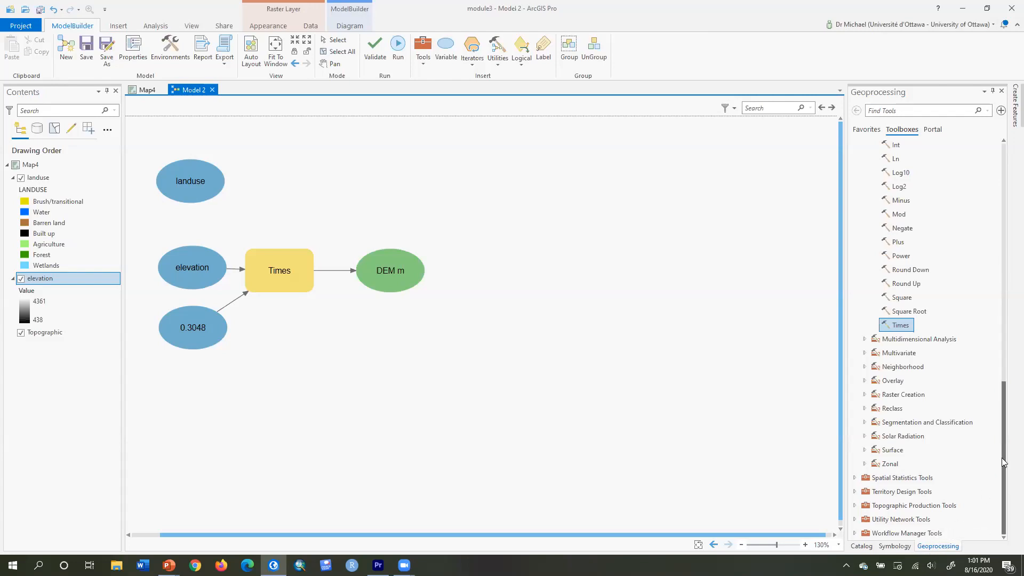
# Step: Expand the Raster Processing toolset within the Raster tools of Data Management Tools
pyautogui.moveTo(1001, 461); pyautogui.dragTo(1001, 215)
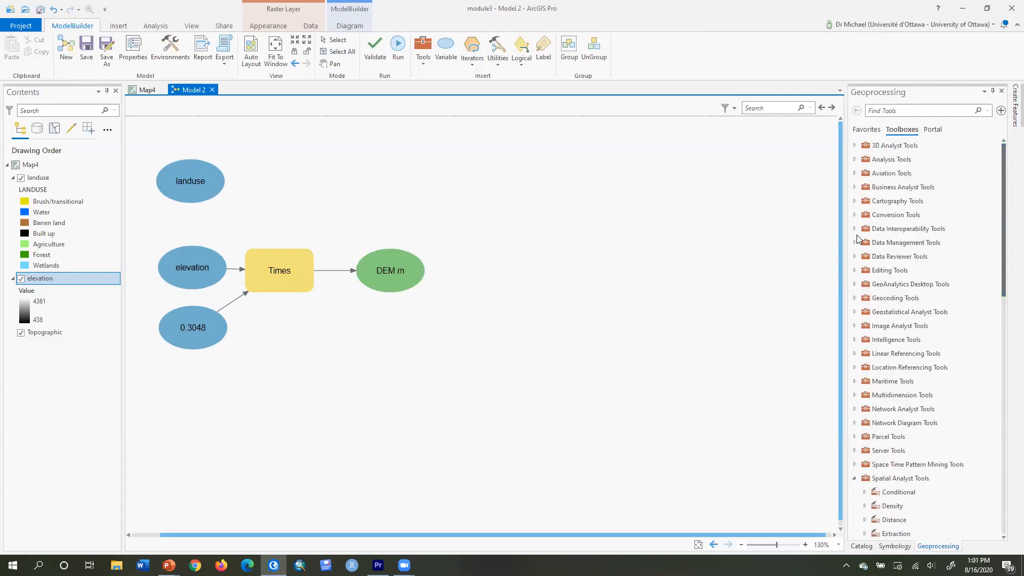
pyautogui.scroll(-10, 855, 244)
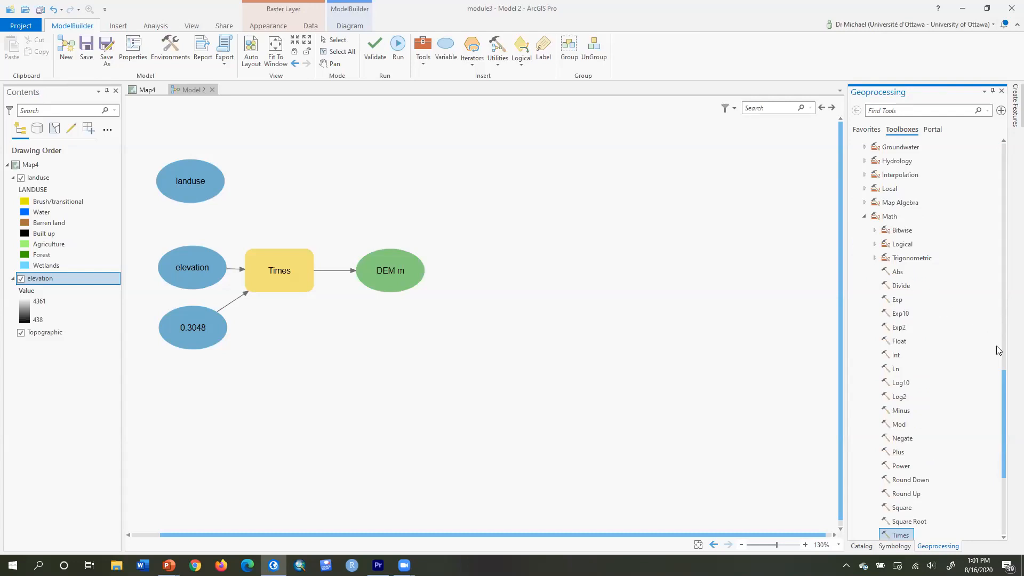
pyautogui.click(1002, 369)
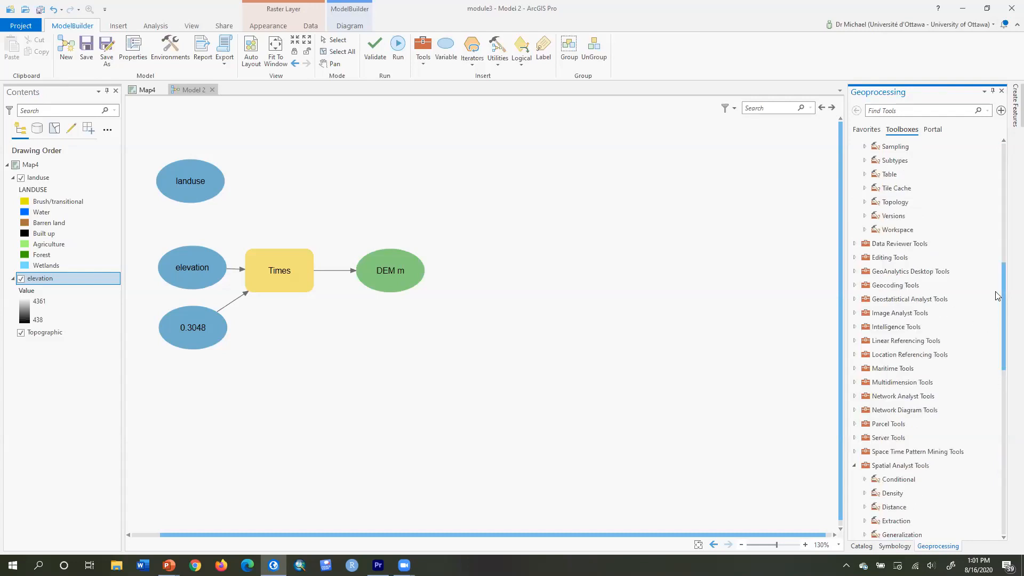
pyautogui.moveTo(1005, 308); pyautogui.dragTo(984, 229)
pyautogui.scroll(4, 986, 232)
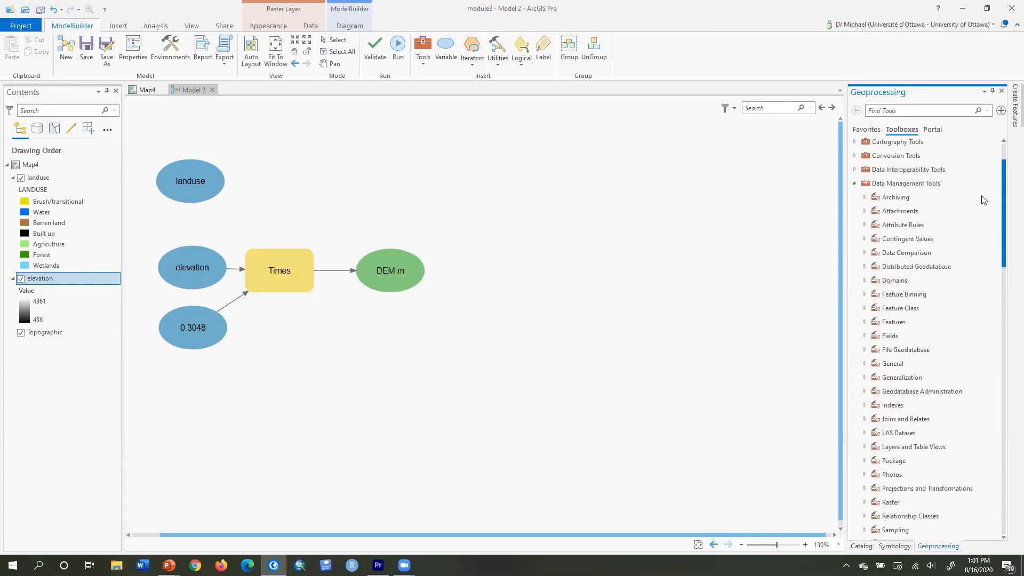
pyautogui.scroll(-3, 981, 198)
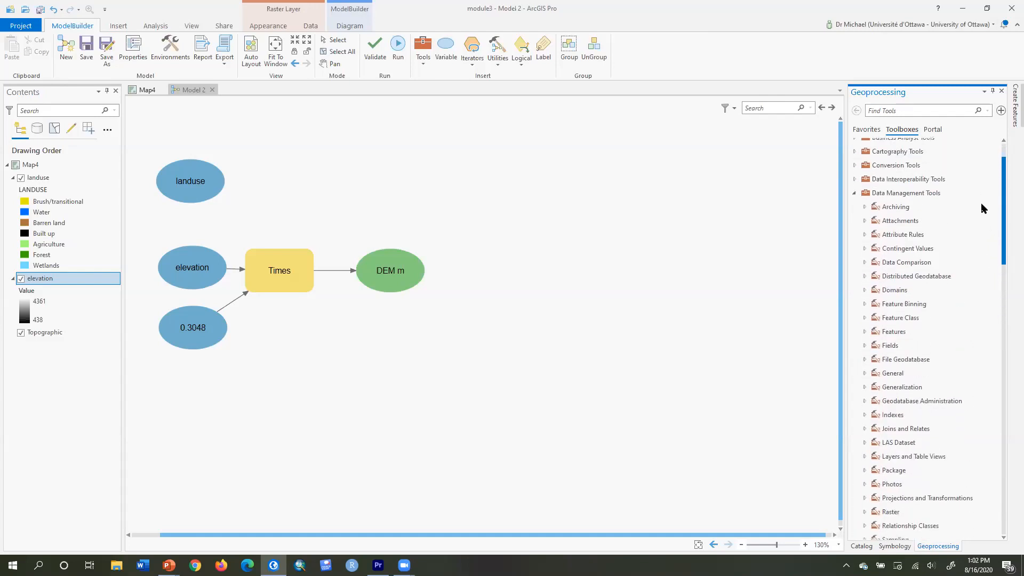
pyautogui.scroll(-5, 990, 233)
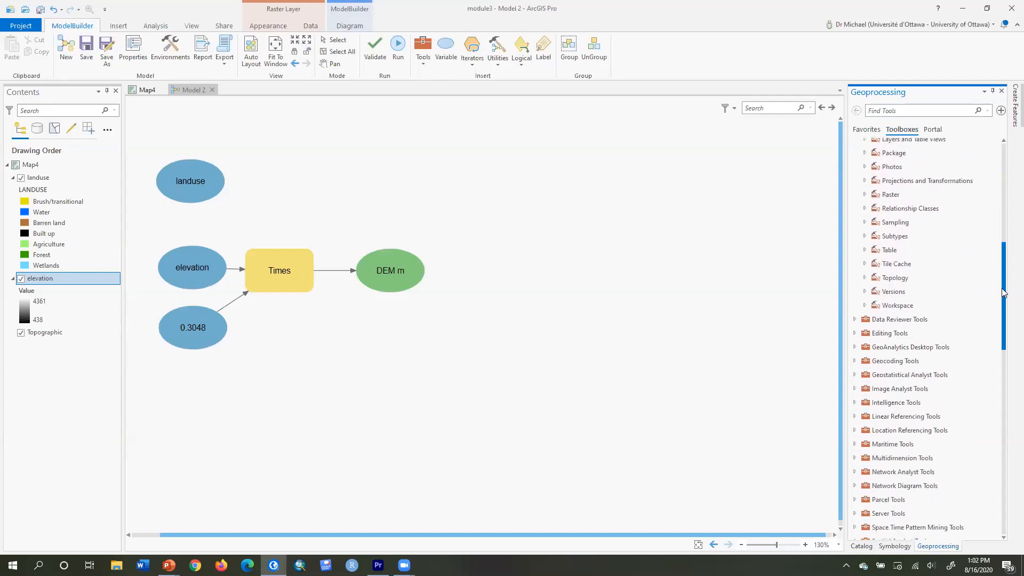
pyautogui.click(865, 195)
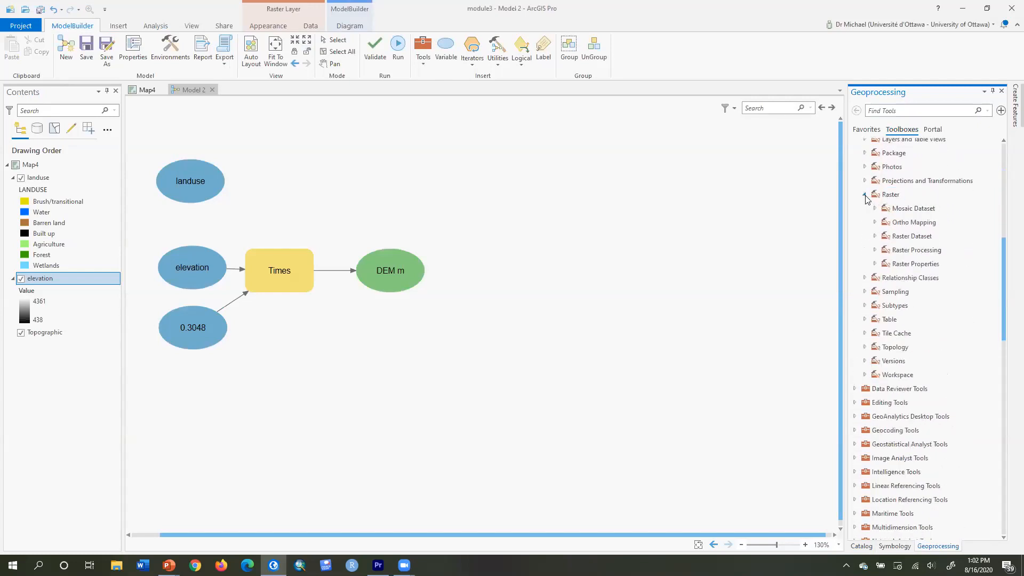
pyautogui.click(875, 250)
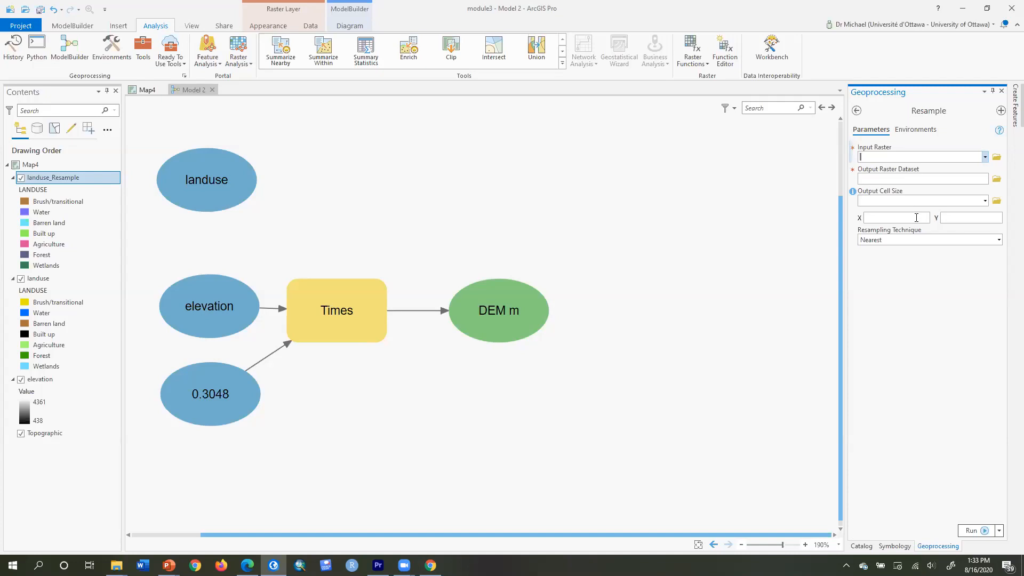
# Step: Set the Resample input raster to landuse and take the output cell size from elevation
pyautogui.click(985, 157)
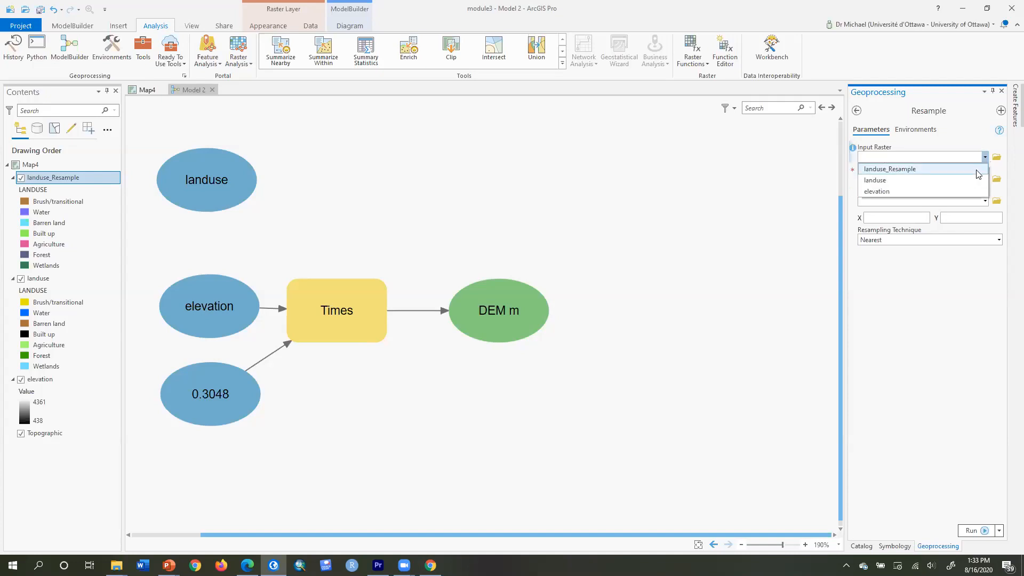
pyautogui.click(967, 183)
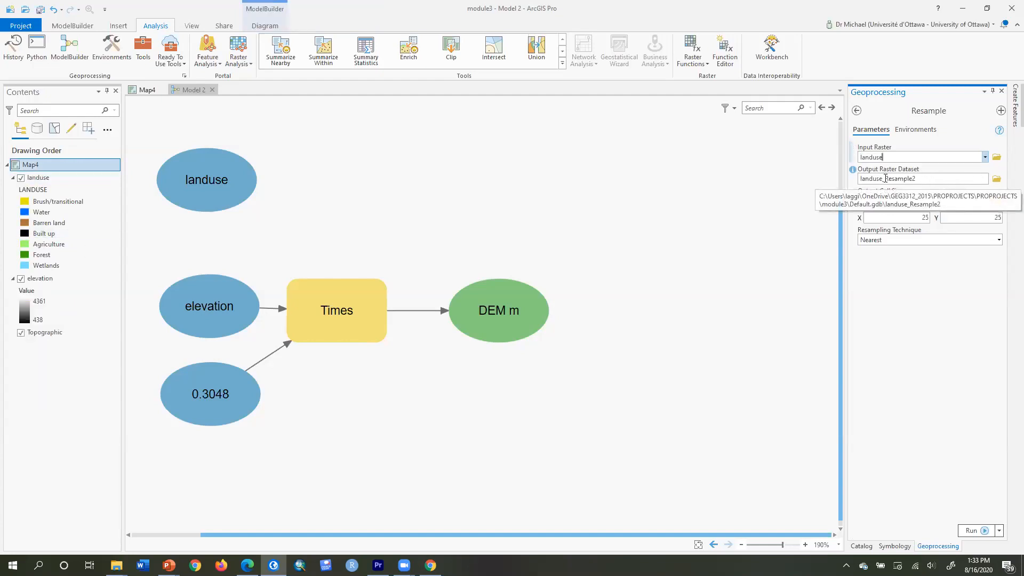
pyautogui.click(915, 178)
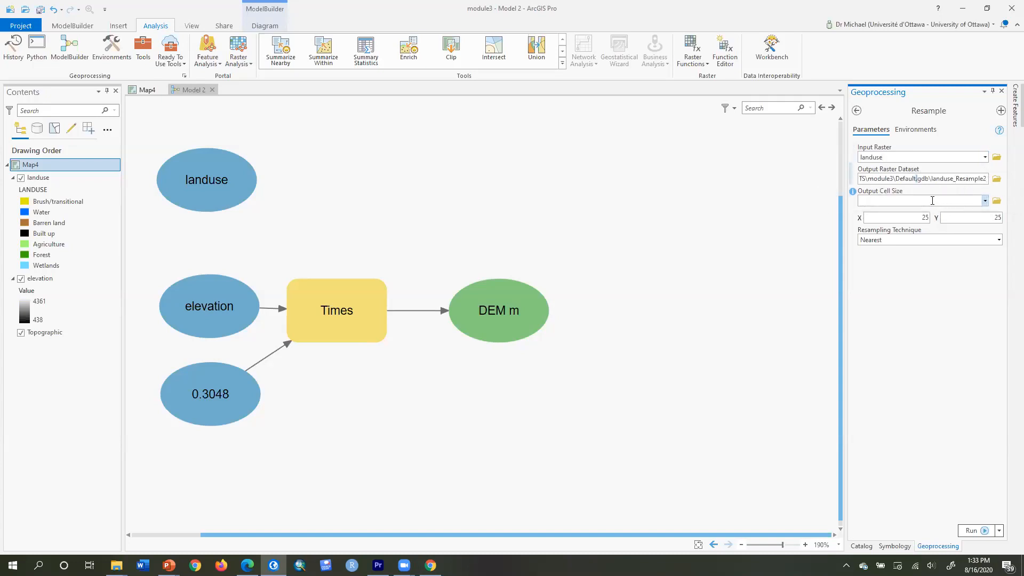
pyautogui.click(985, 201)
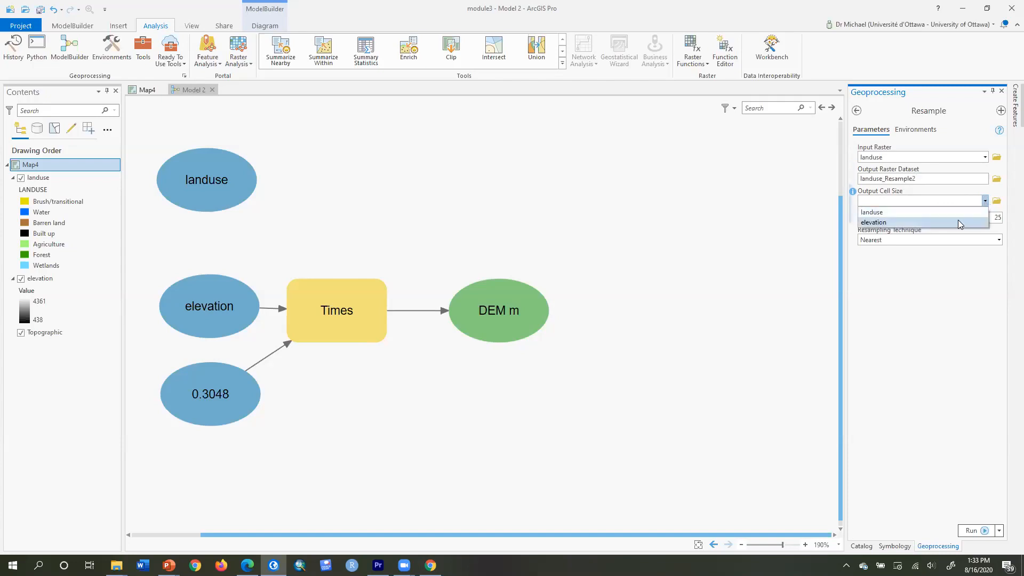
pyautogui.click(956, 221)
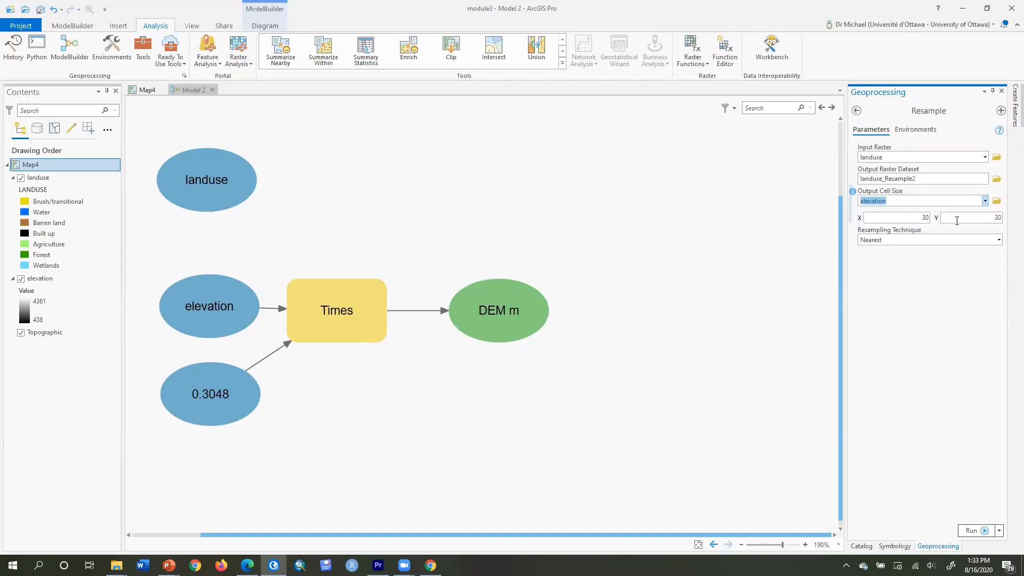
# Step: Set the resampling technique to Majority
pyautogui.click(1000, 242)
pyautogui.click(999, 241)
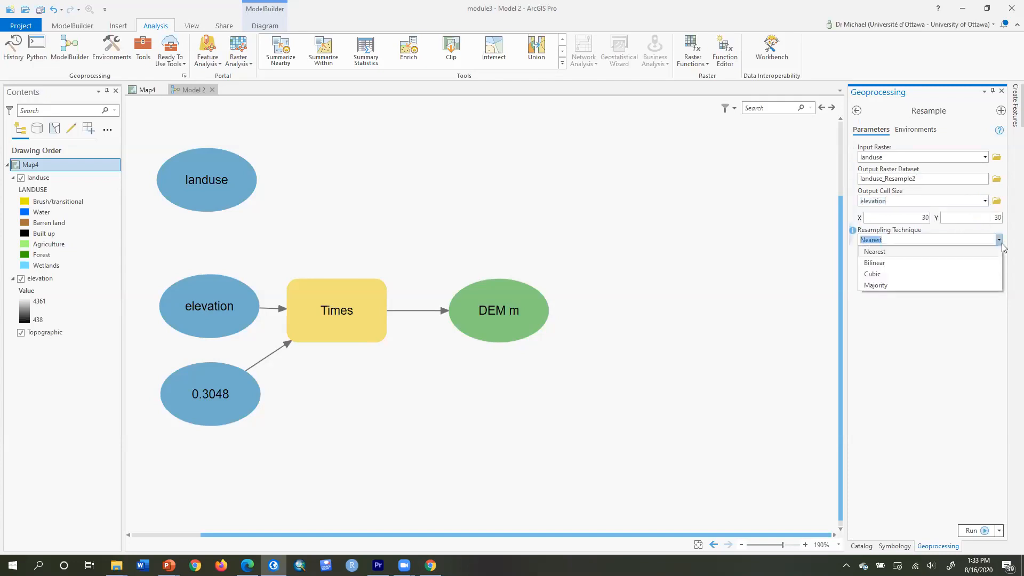
pyautogui.click(969, 283)
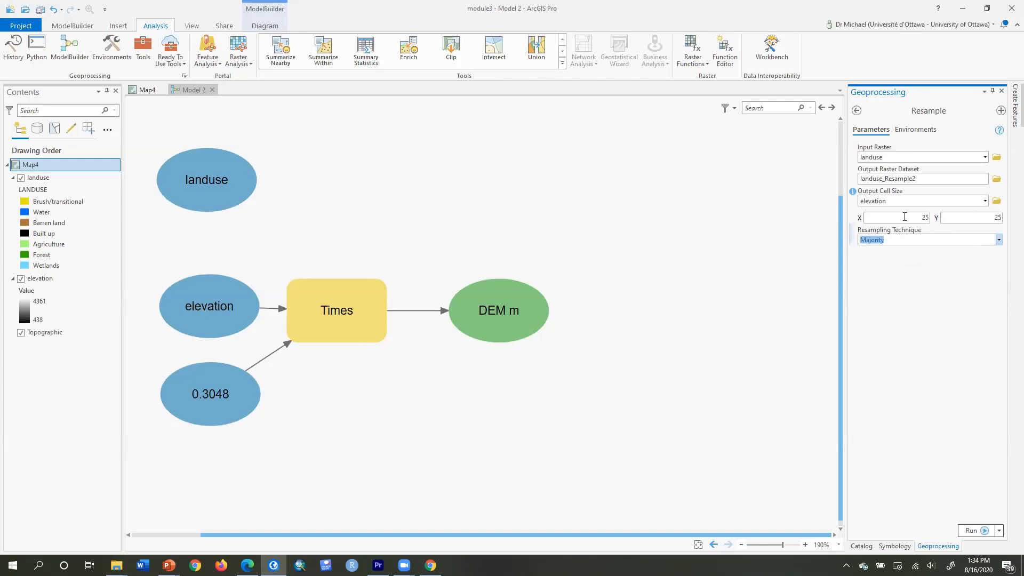
# Step: Reapply elevation as the output cell size of 30 by 30 and run the Resample tool
pyautogui.click(984, 202)
pyautogui.click(875, 221)
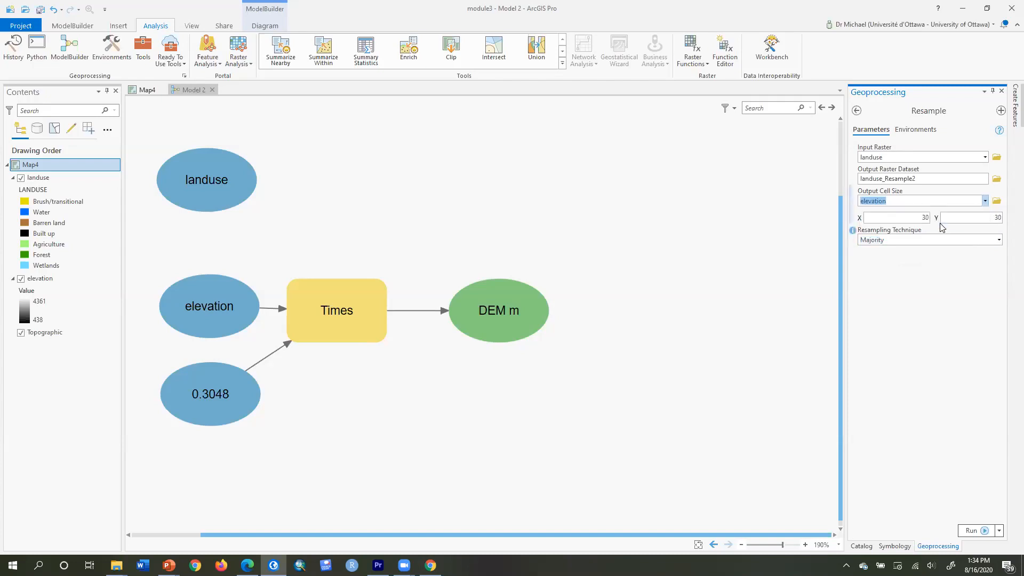
pyautogui.click(958, 362)
pyautogui.click(972, 530)
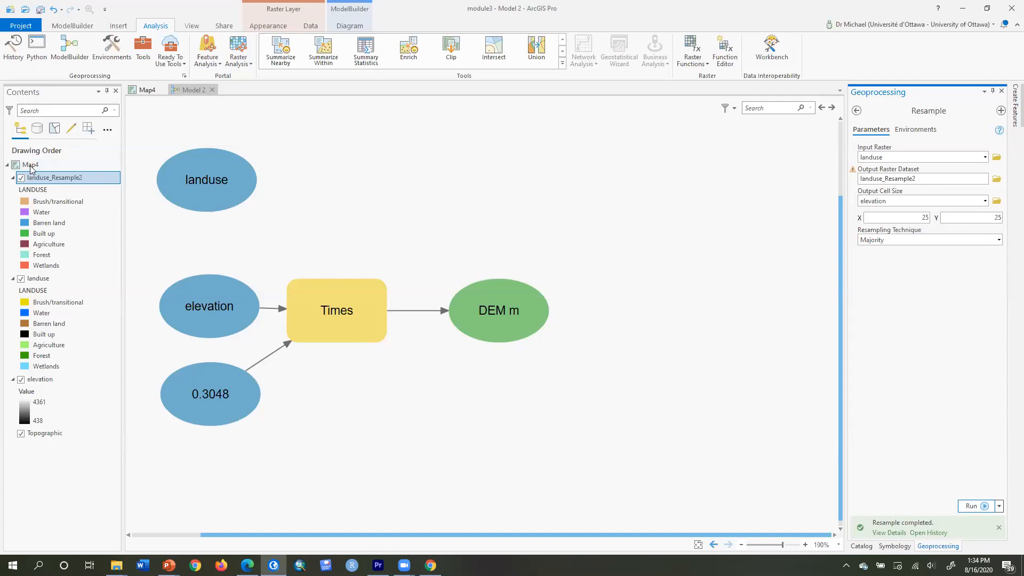
# Step: Check the cell size in the raster information of the landuse_Resample2 layer's properties
pyautogui.doubleClick(39, 180)
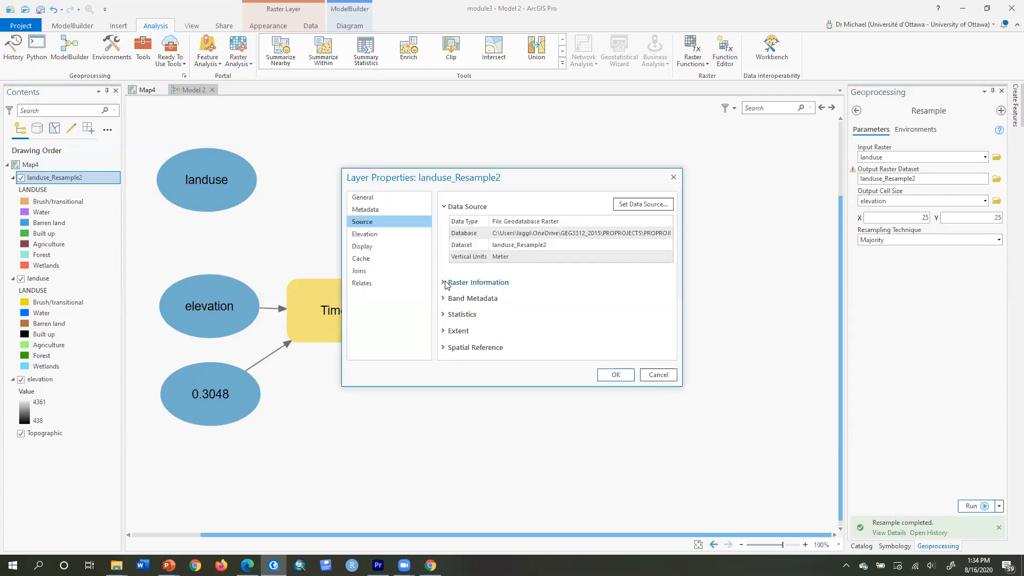
pyautogui.click(443, 282)
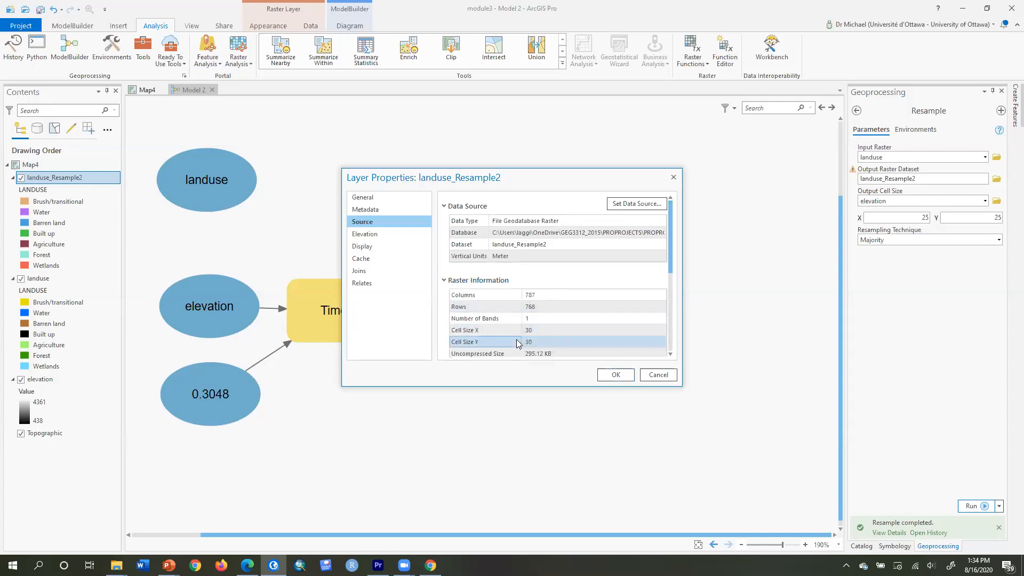
pyautogui.click(657, 376)
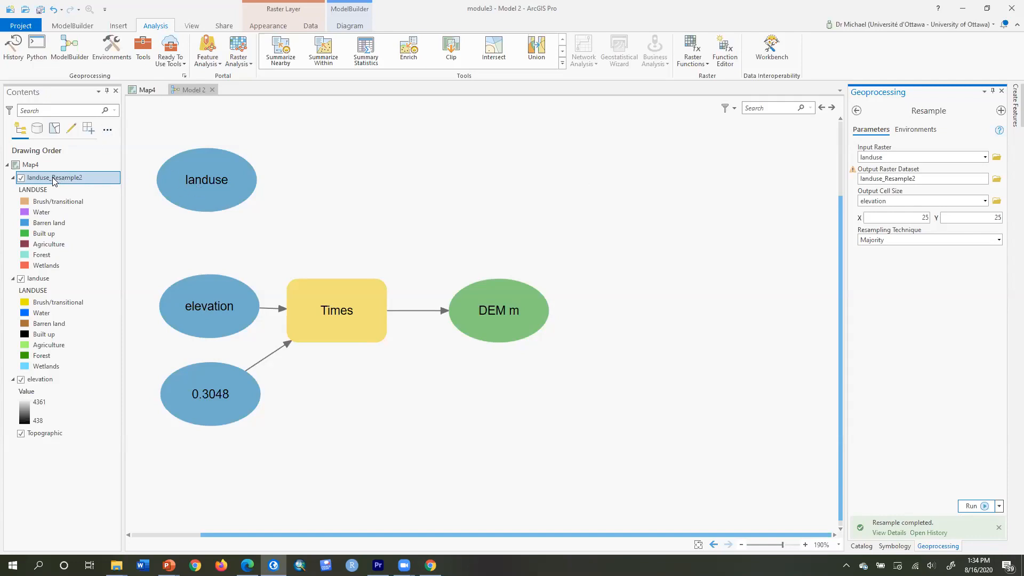
# Step: Add the landuse_Resample2 layer to the model and delete the original landuse variable
pyautogui.moveTo(53, 181); pyautogui.dragTo(339, 182)
pyautogui.click(206, 198)
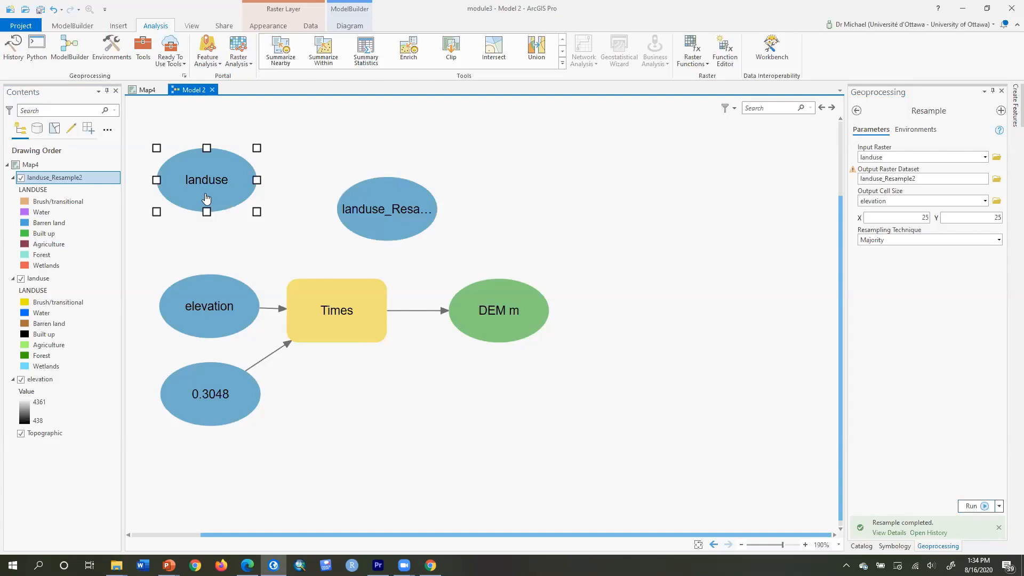
pyautogui.press('Delete')
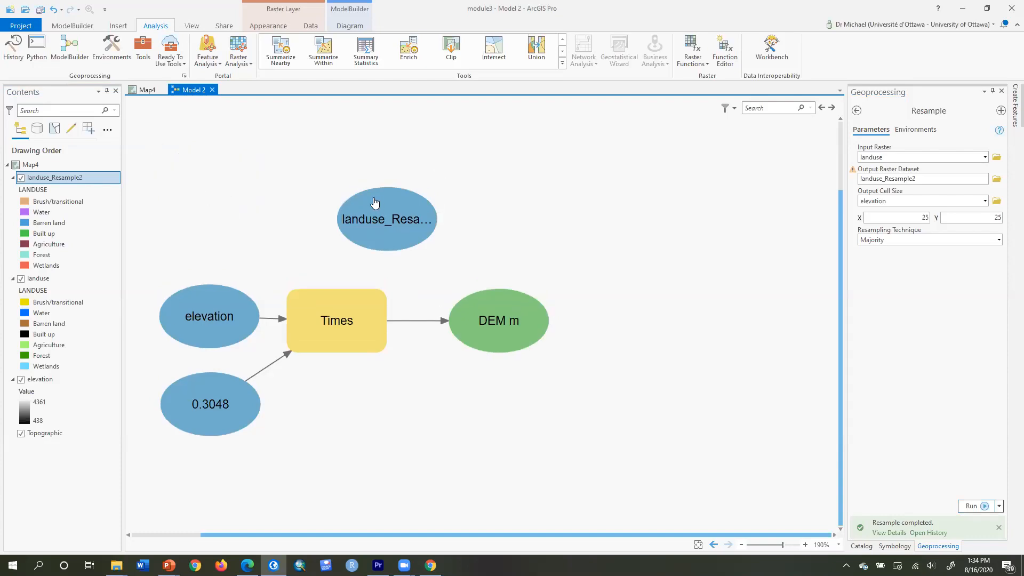
# Step: Move the landuse_Resample2 variable above the DEM m output in the model
pyautogui.moveTo(381, 199); pyautogui.dragTo(216, 172)
pyautogui.click(378, 221)
pyautogui.moveTo(378, 221); pyautogui.dragTo(206, 186)
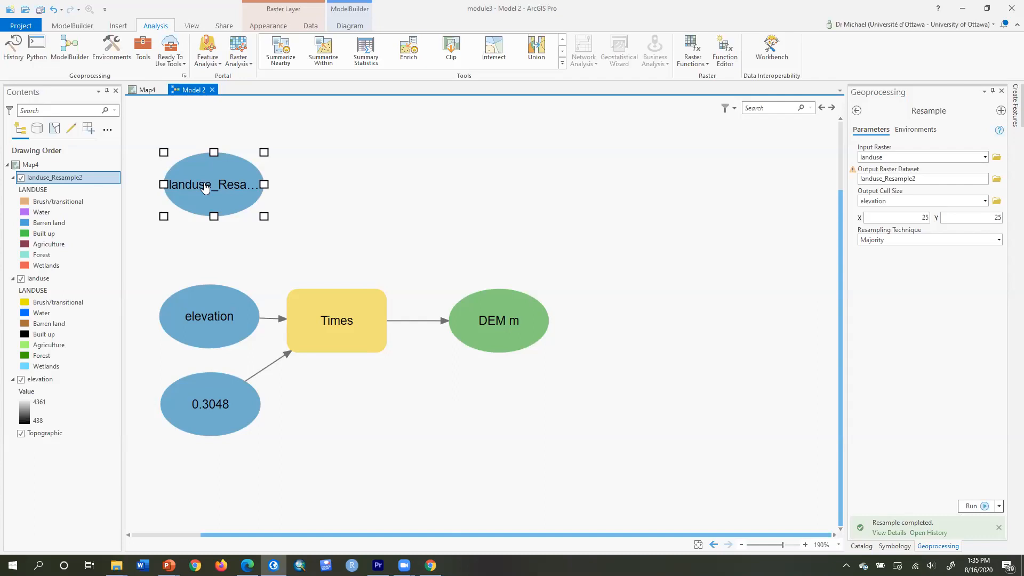
pyautogui.moveTo(214, 183); pyautogui.dragTo(488, 185)
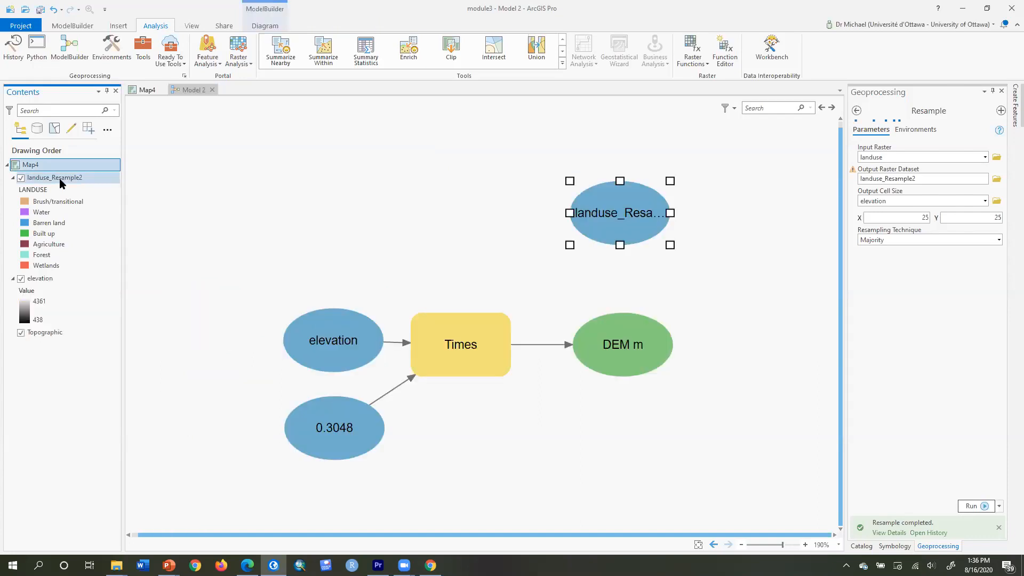
# Step: Look up the value of the Forest class in the landuse_Resample2 attribute table, then close the table
pyautogui.rightClick(60, 182)
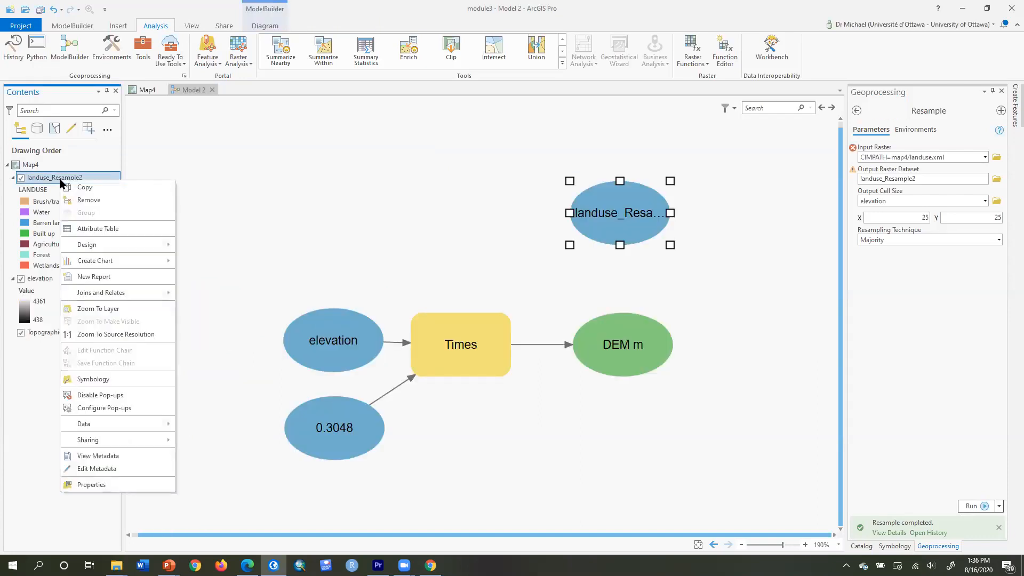
pyautogui.click(88, 229)
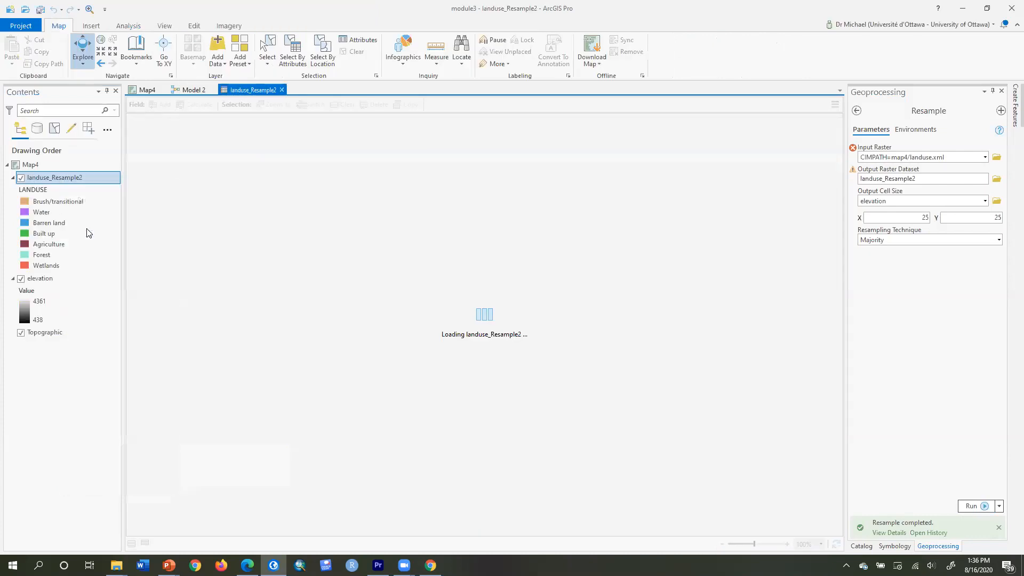
pyautogui.click(187, 192)
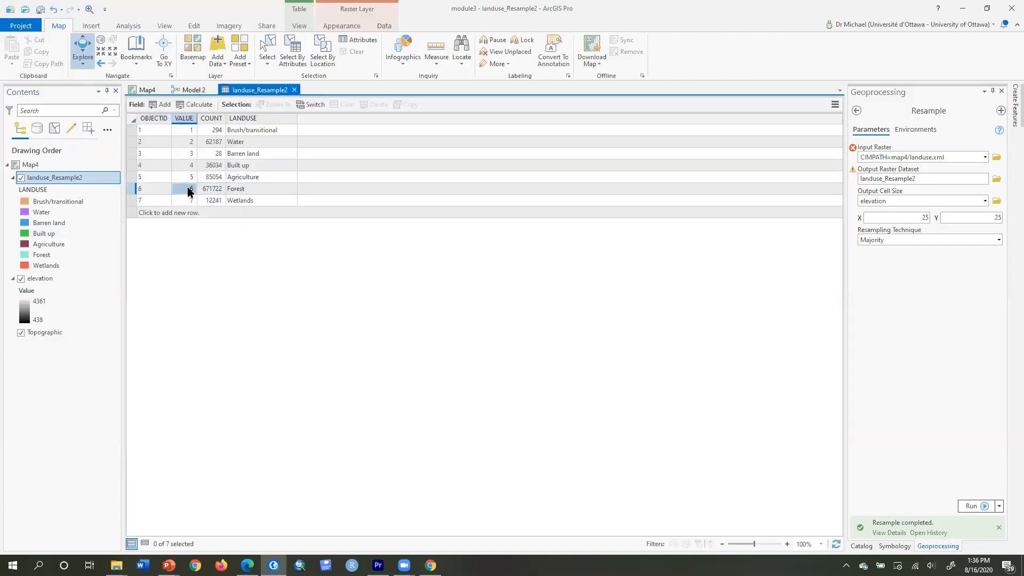
pyautogui.click(235, 192)
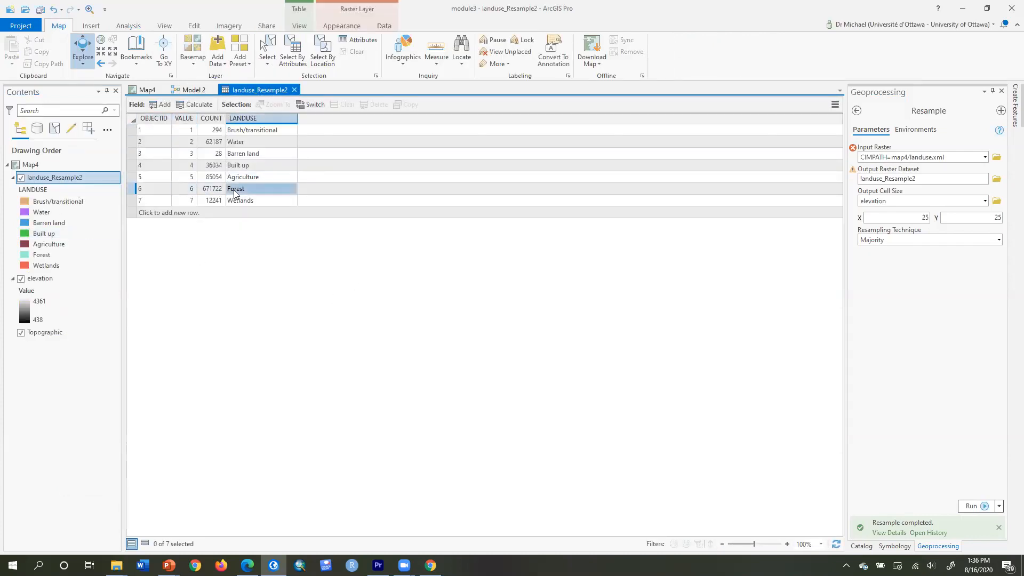
pyautogui.click(184, 192)
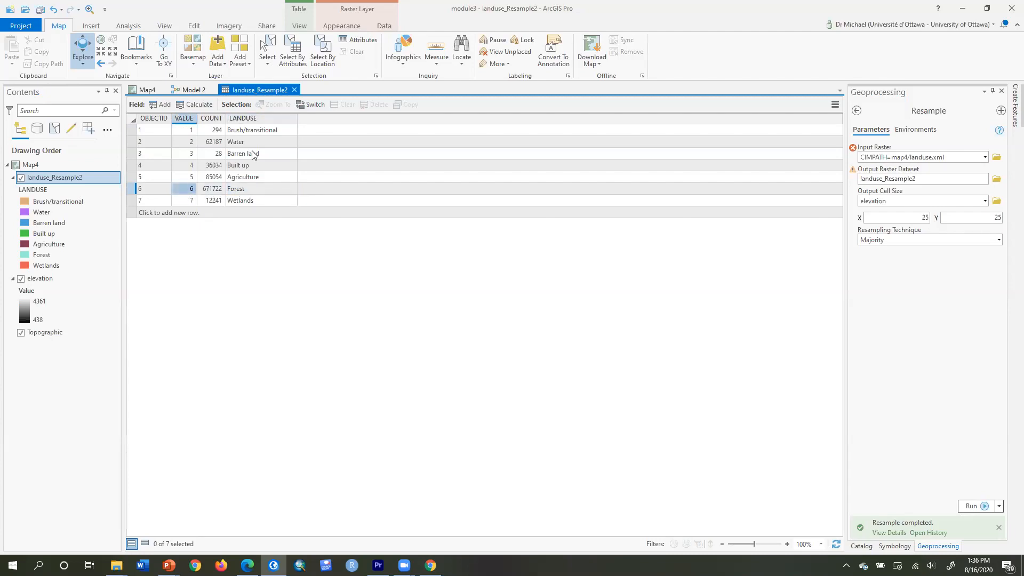
pyautogui.click(294, 89)
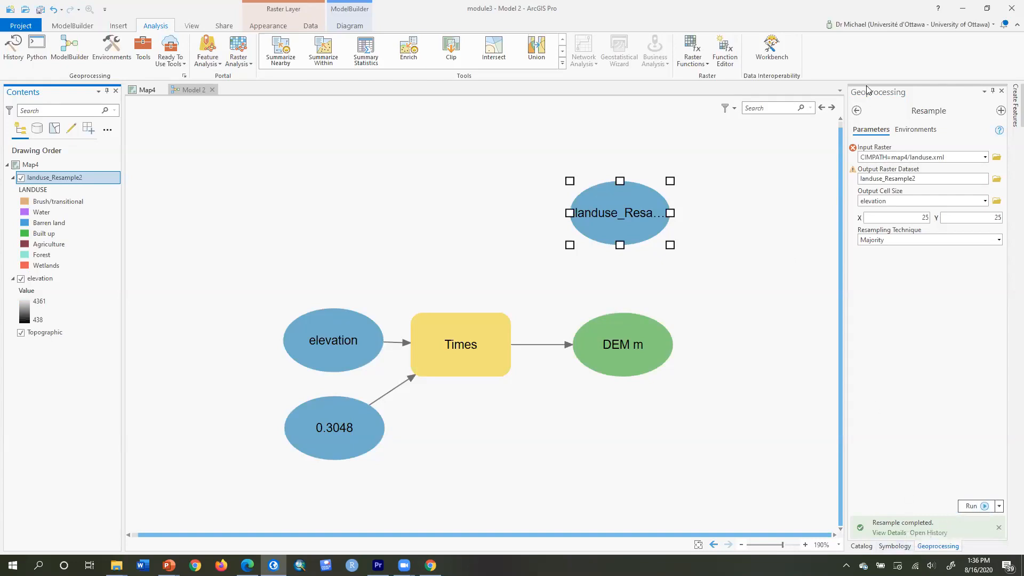
# Step: Add the Equal To tool from the Spatial Analyst logical math tools beside the landuse_Resample2 variable
pyautogui.click(855, 112)
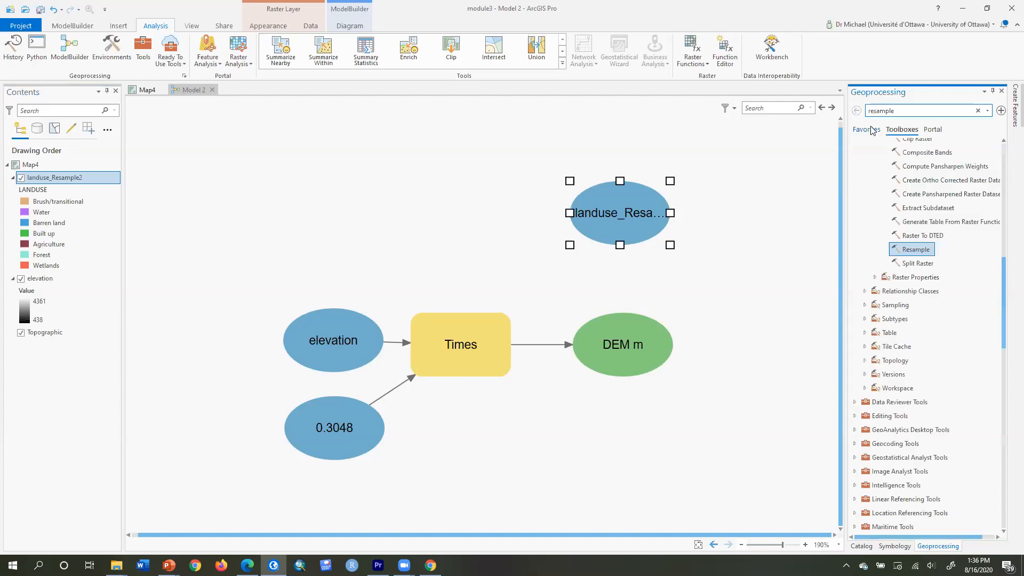
pyautogui.moveTo(1006, 295); pyautogui.dragTo(1008, 440)
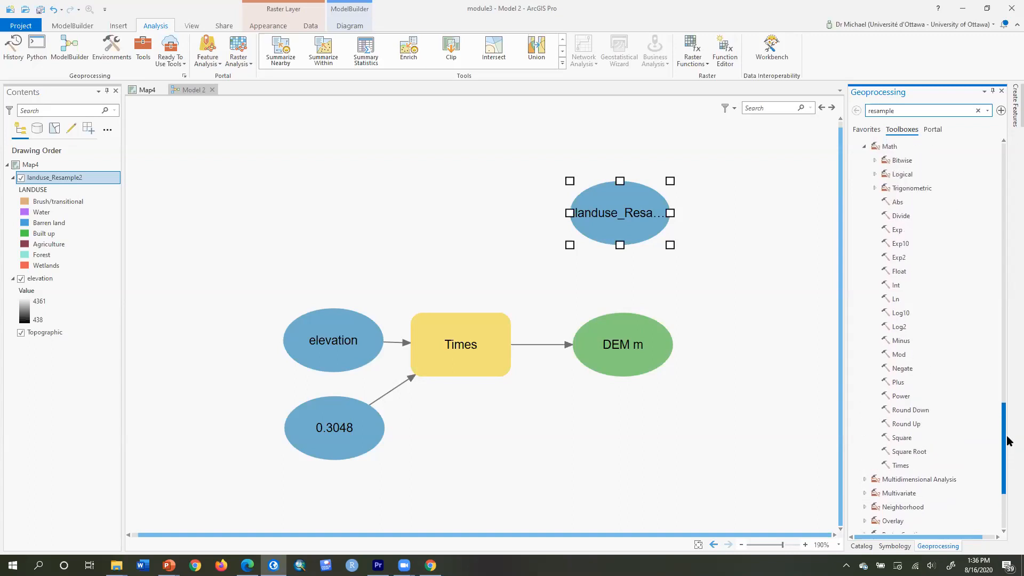
pyautogui.click(875, 174)
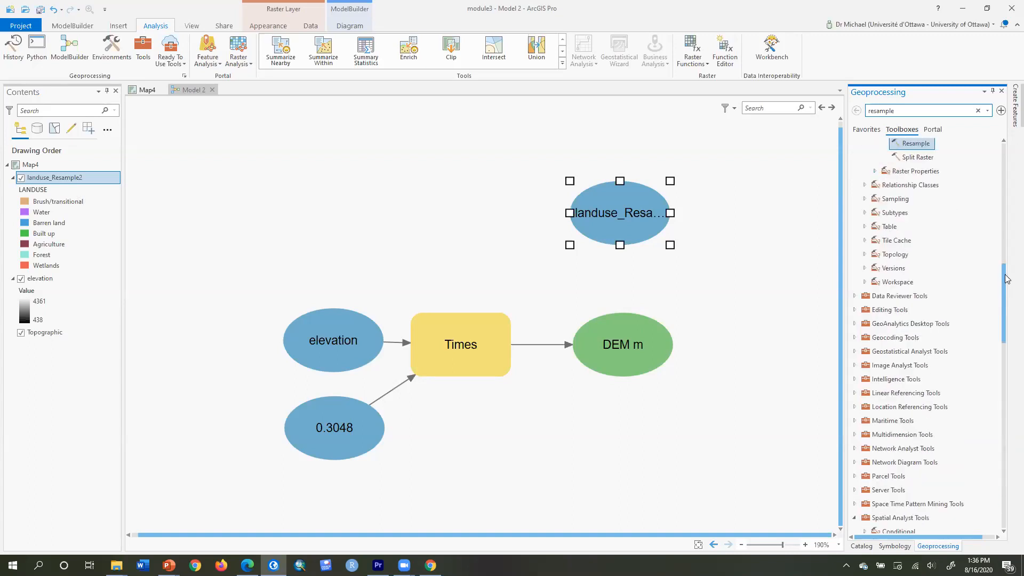
pyautogui.moveTo(925, 314); pyautogui.dragTo(752, 205)
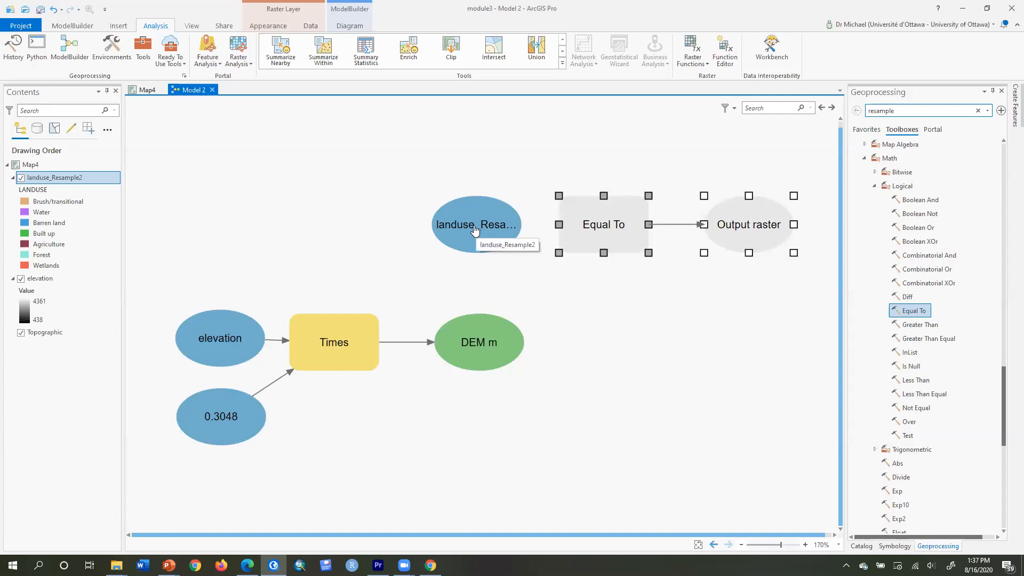
# Step: Connect landuse_Resample2 to Equal To as input raster or constant value 1 and set constant value 2 to 6
pyautogui.moveTo(475, 230); pyautogui.dragTo(596, 219)
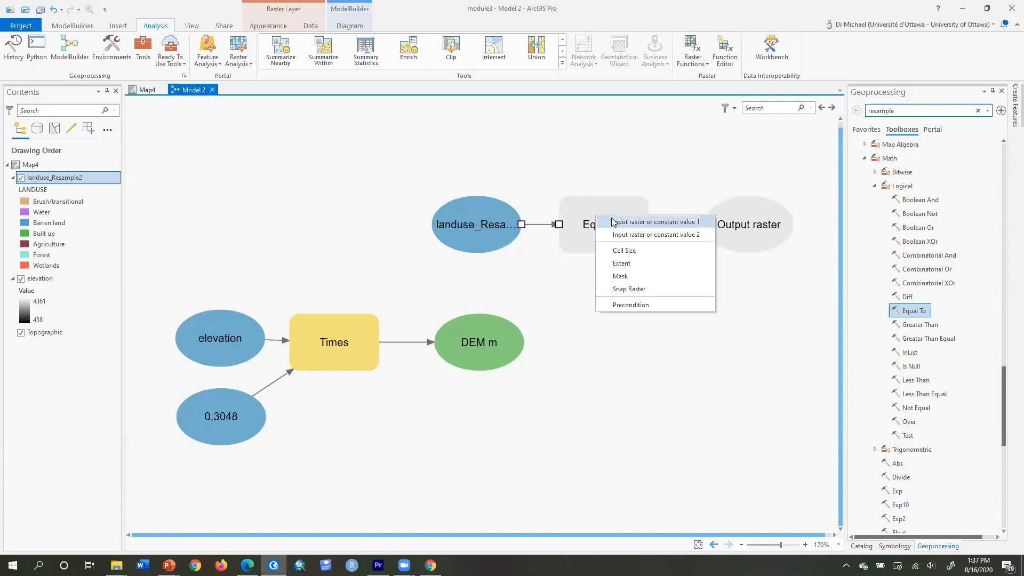
pyautogui.click(613, 220)
pyautogui.doubleClick(597, 223)
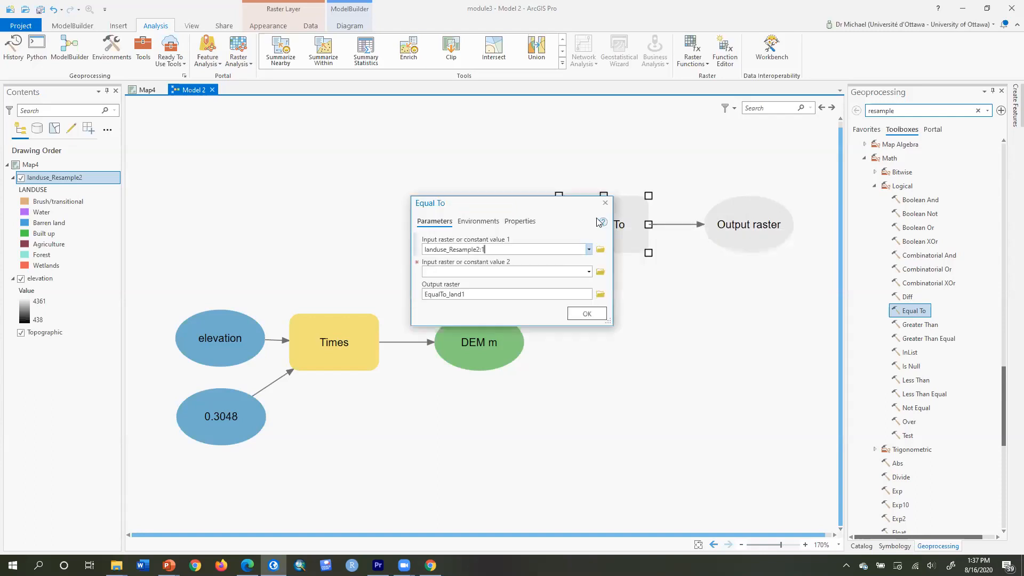
pyautogui.click(514, 271)
pyautogui.write('6')
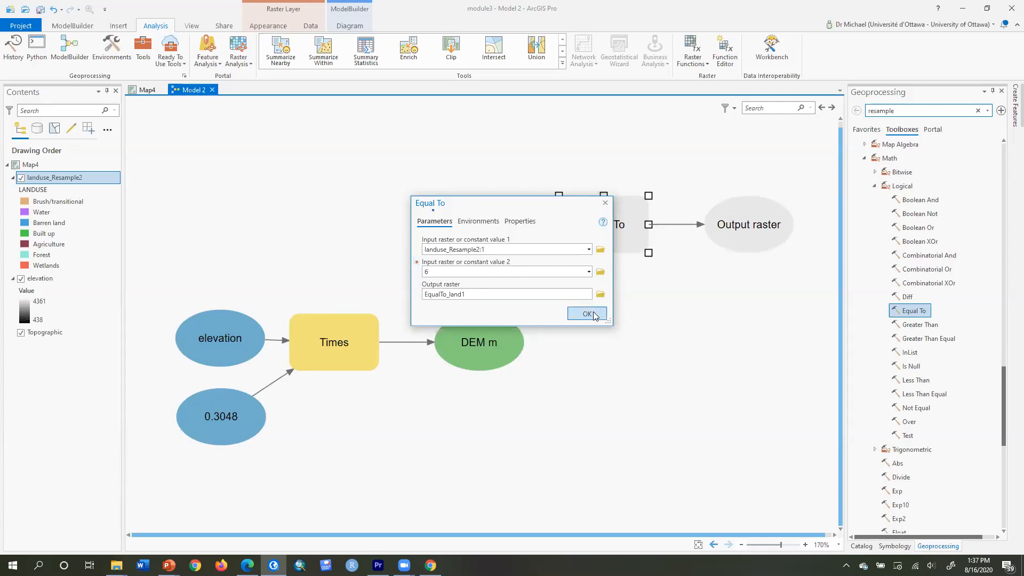
pyautogui.click(593, 315)
# Step: Move the Equal To constant variable above landuse_Resample2 and rename it 6
pyautogui.moveTo(486, 222); pyautogui.dragTo(502, 149)
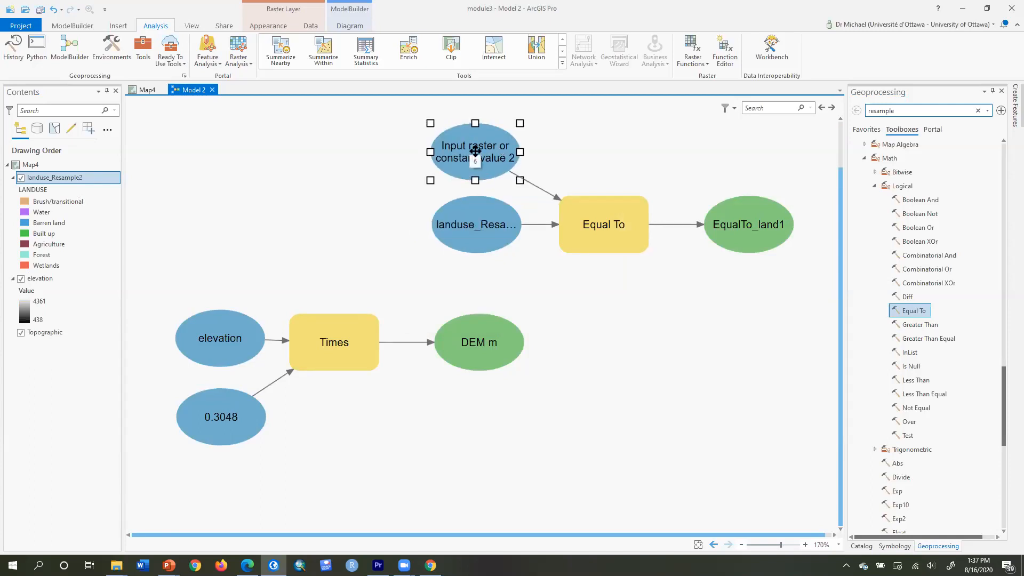
pyautogui.rightClick(475, 153)
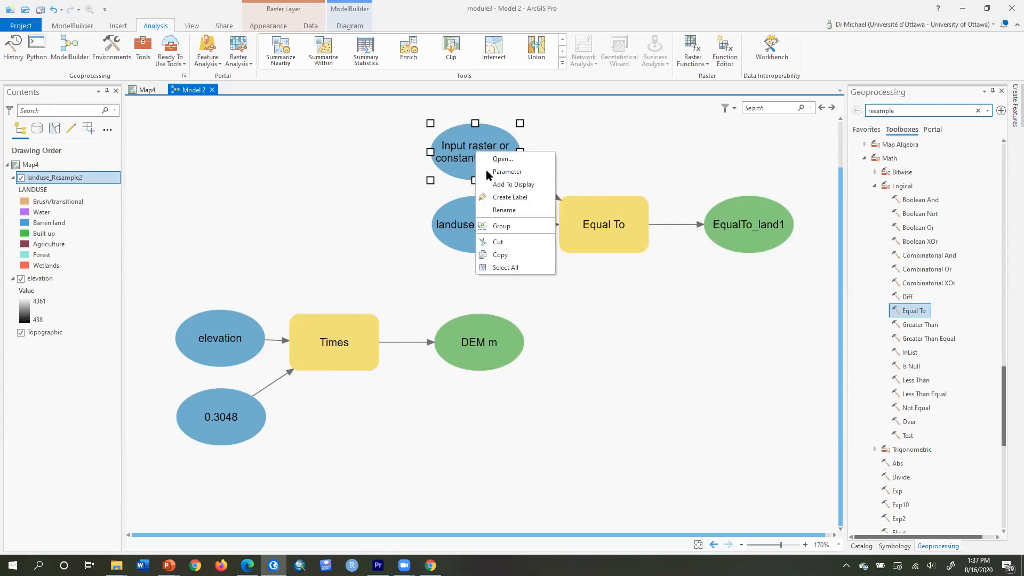
pyautogui.click(500, 210)
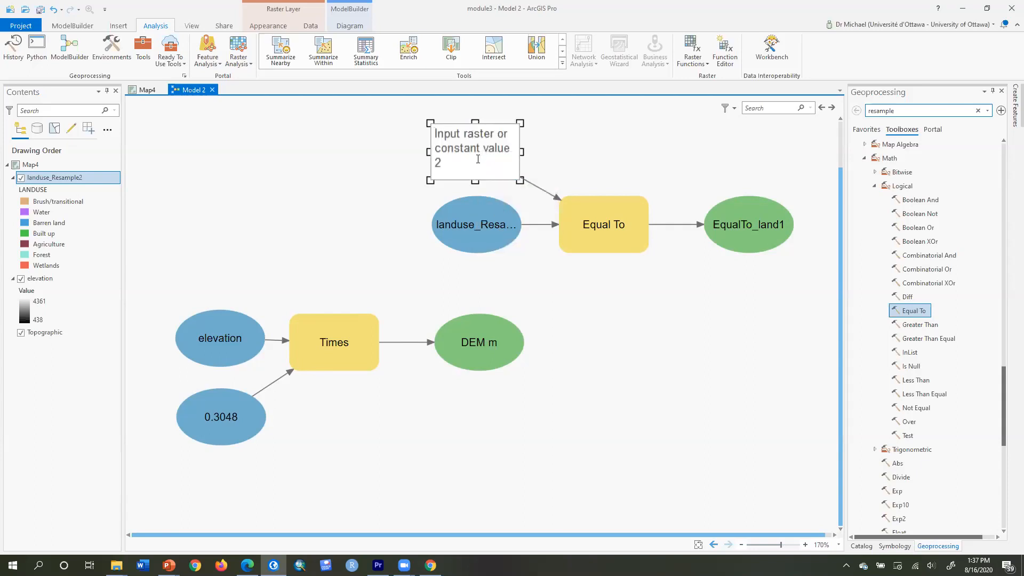
pyautogui.hotkey('ctrl', 'a')
pyautogui.write('6')
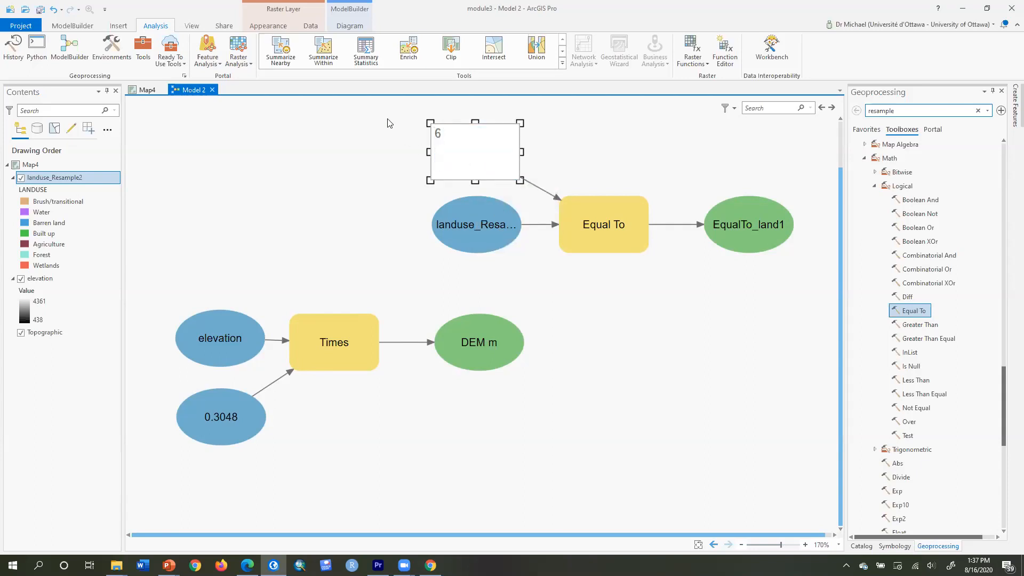
pyautogui.click(376, 168)
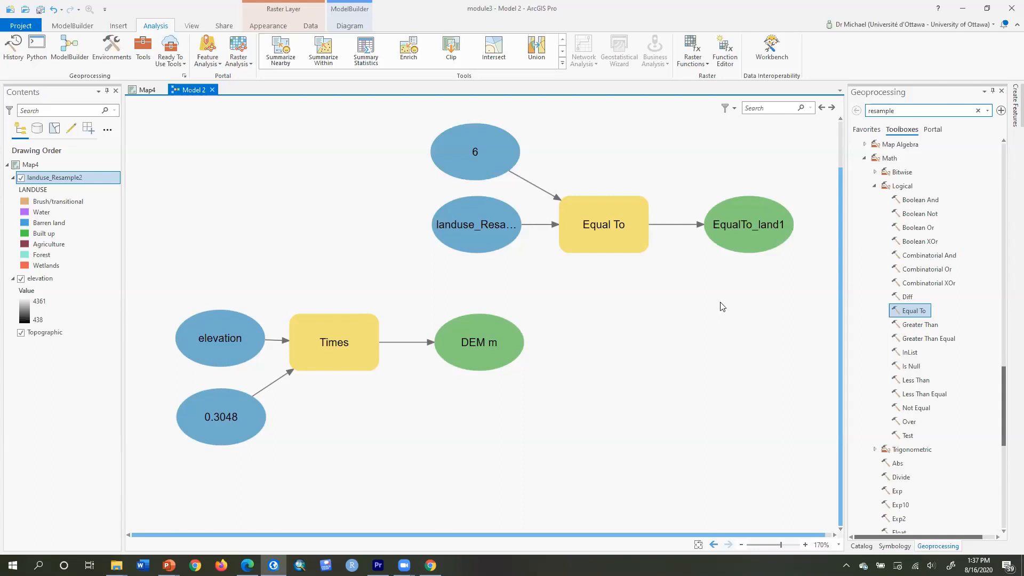
# Step: Rename the Equal To output variable as forest
pyautogui.rightClick(749, 233)
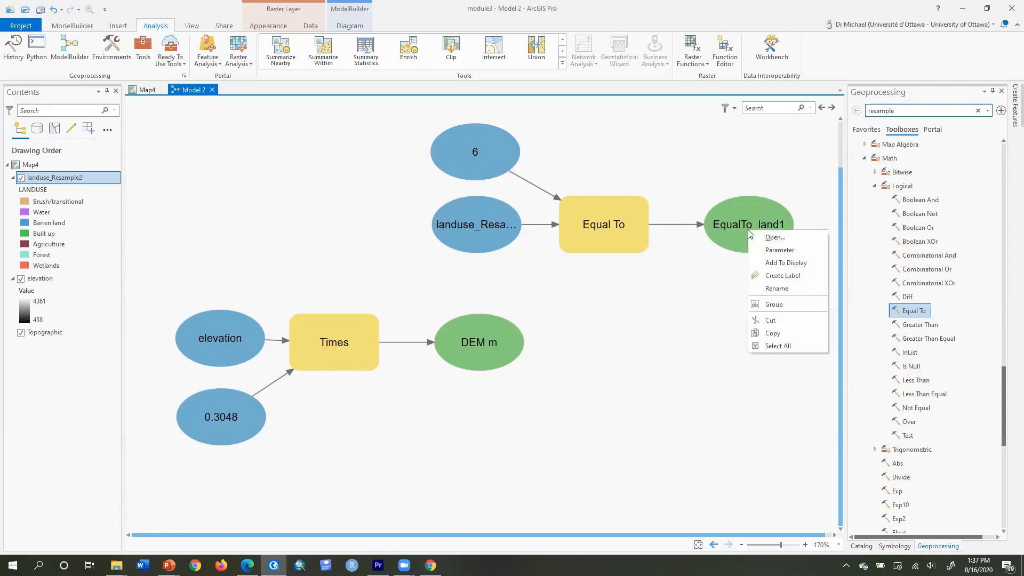
pyautogui.click(776, 288)
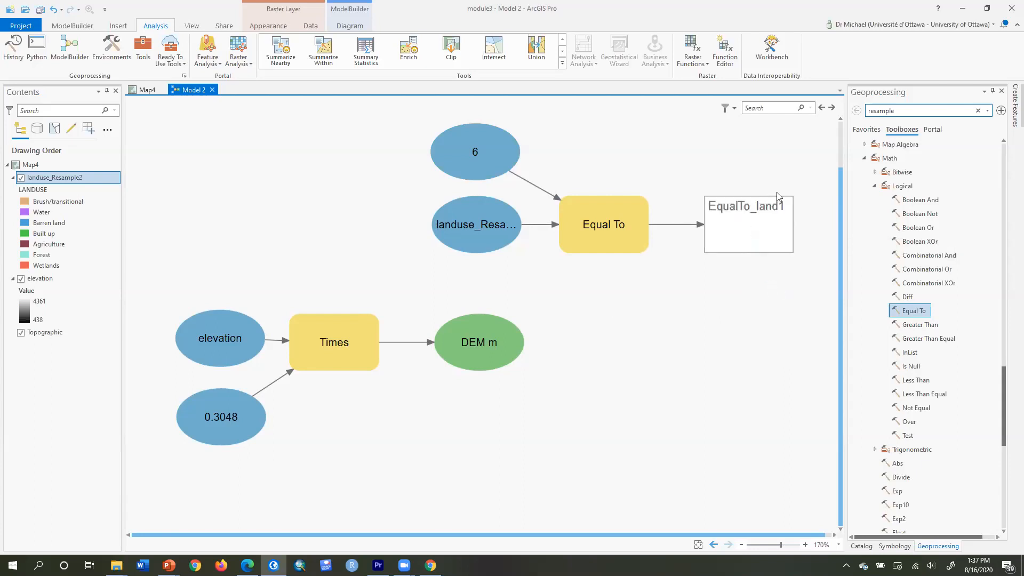
pyautogui.moveTo(784, 205); pyautogui.dragTo(688, 209)
pyautogui.write('forest')
pyautogui.press('Return')
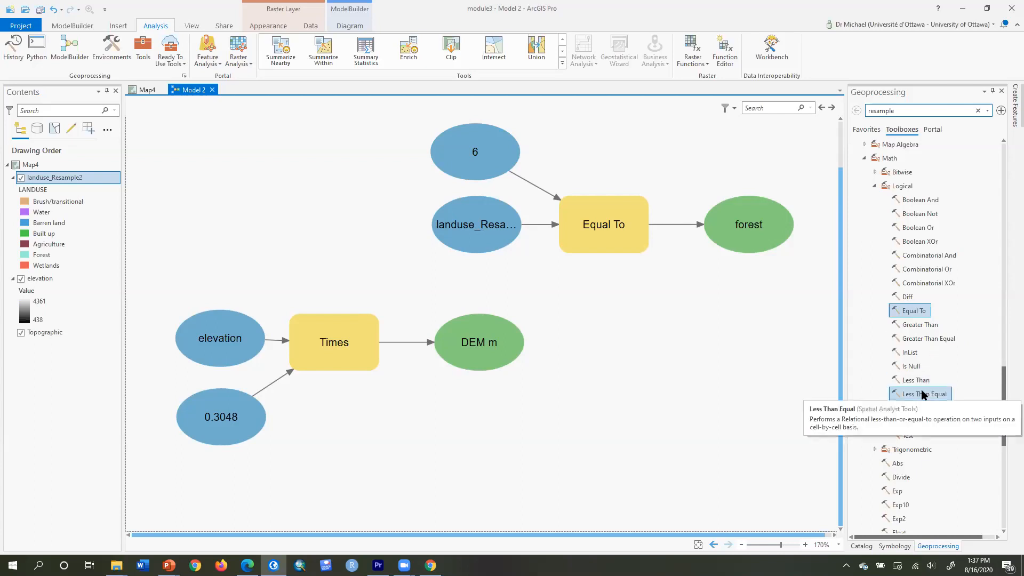
# Step: Add the Less Than tool beside DEM m, with DEM m as its first input and the constant 1000 as its second
pyautogui.moveTo(916, 379); pyautogui.dragTo(610, 344)
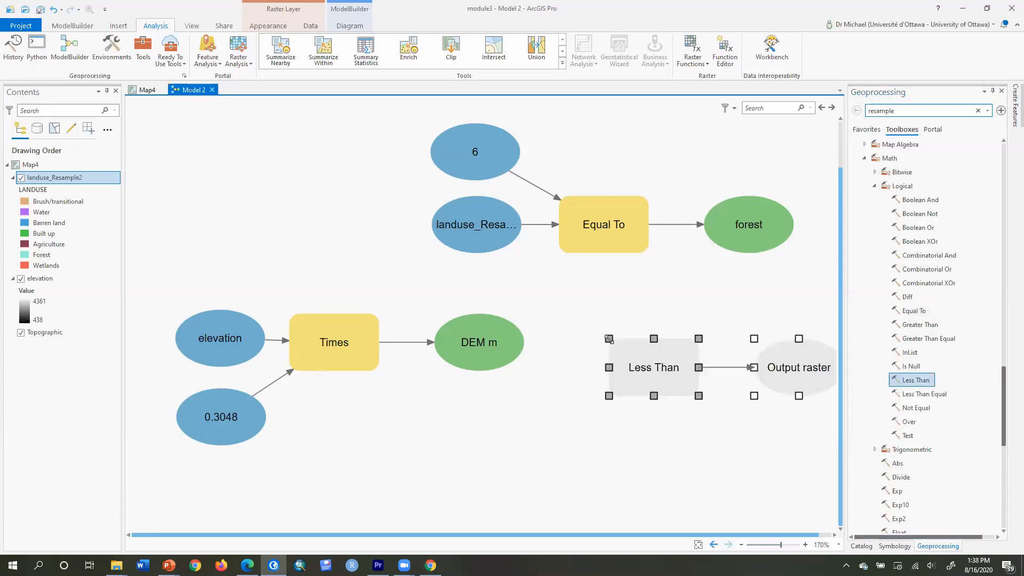
pyautogui.moveTo(515, 350); pyautogui.dragTo(636, 365)
pyautogui.click(651, 372)
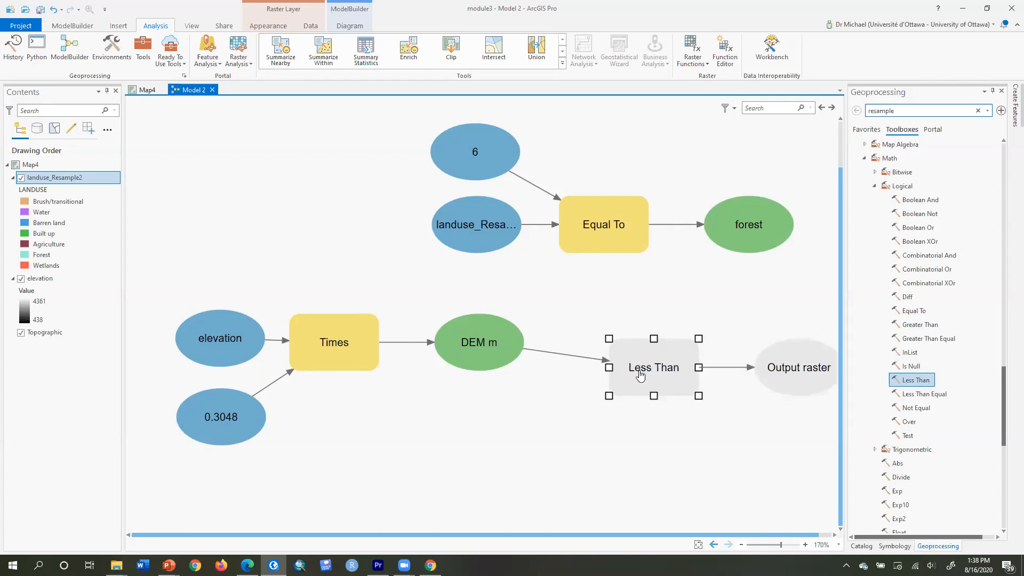
pyautogui.doubleClick(651, 376)
pyautogui.click(465, 415)
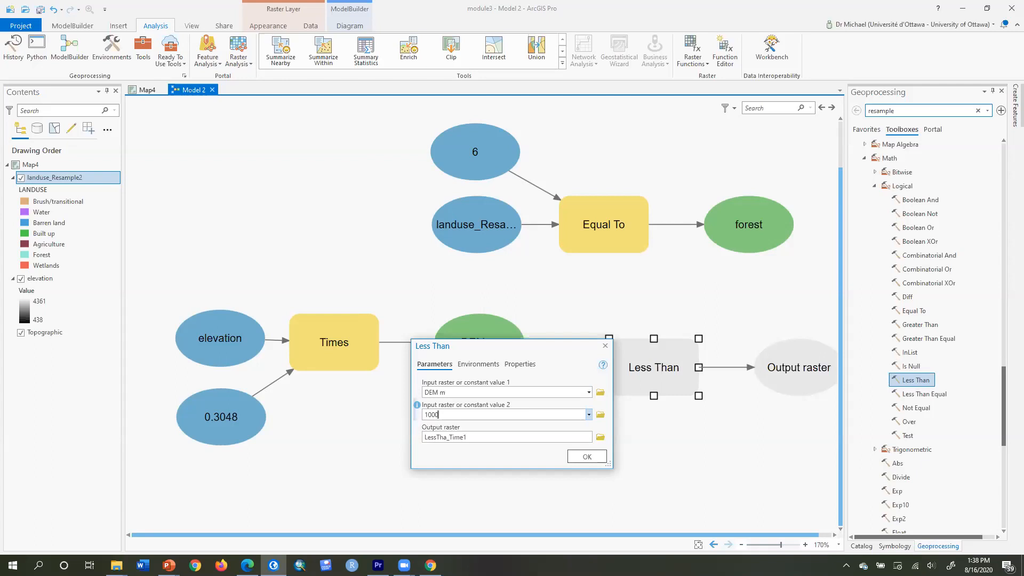
pyautogui.click(597, 458)
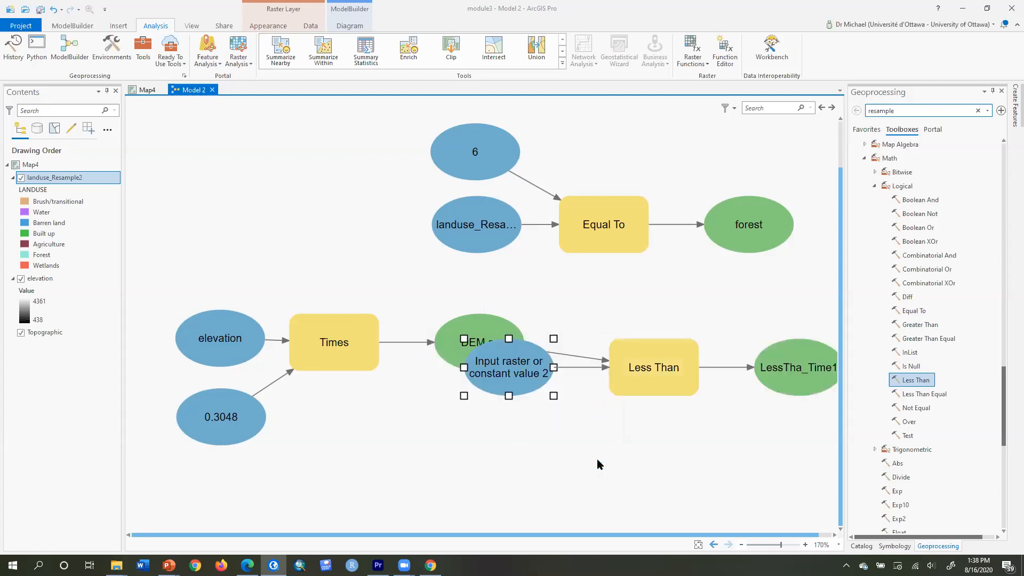
# Step: Move the Less Than constant variable below DEM m and rename it 1000
pyautogui.scroll(1, 504, 370)
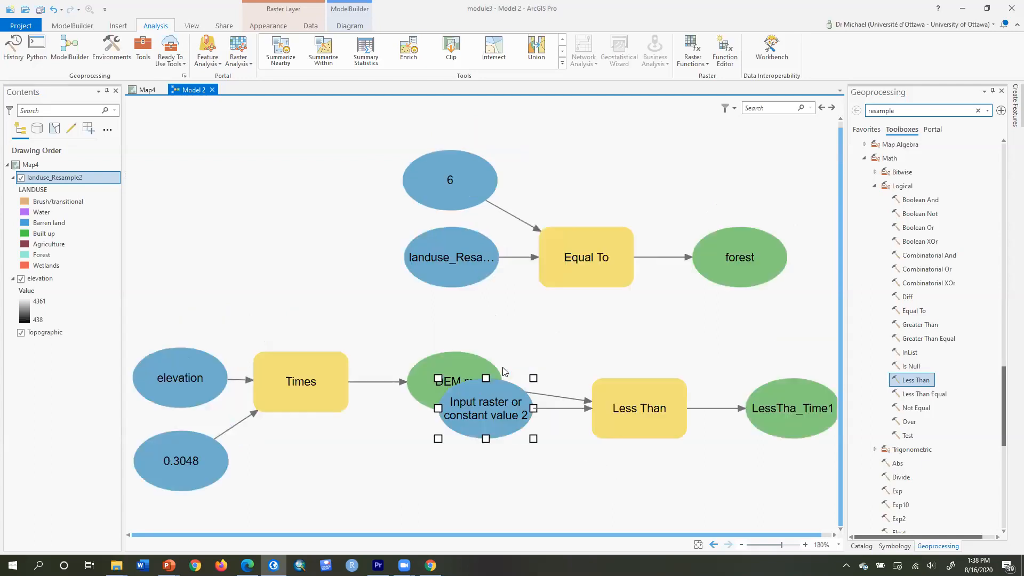
pyautogui.scroll(2, 504, 371)
pyautogui.moveTo(509, 418); pyautogui.dragTo(537, 500)
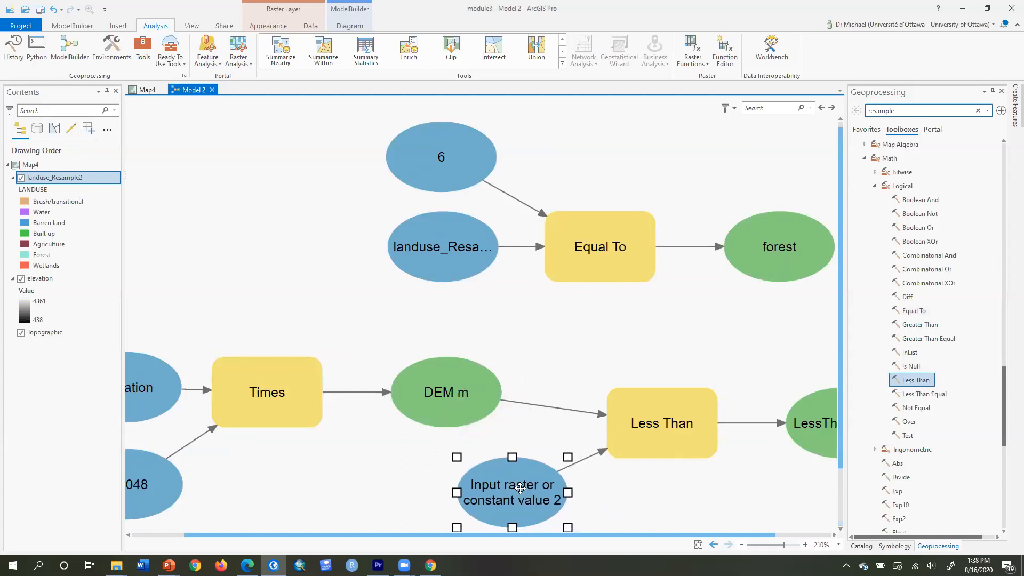
pyautogui.rightClick(519, 488)
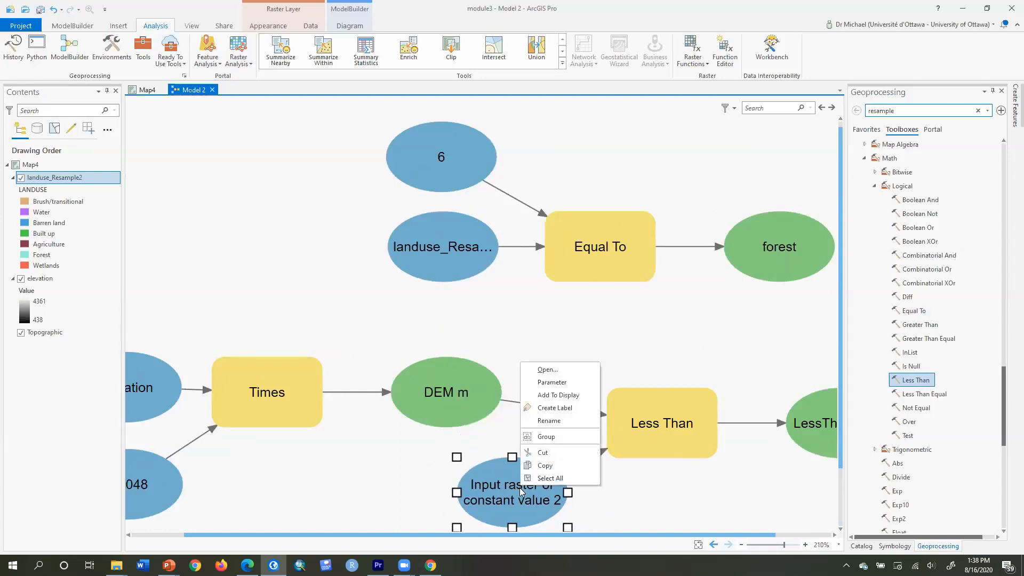
pyautogui.click(552, 425)
pyautogui.moveTo(499, 501); pyautogui.dragTo(375, 457)
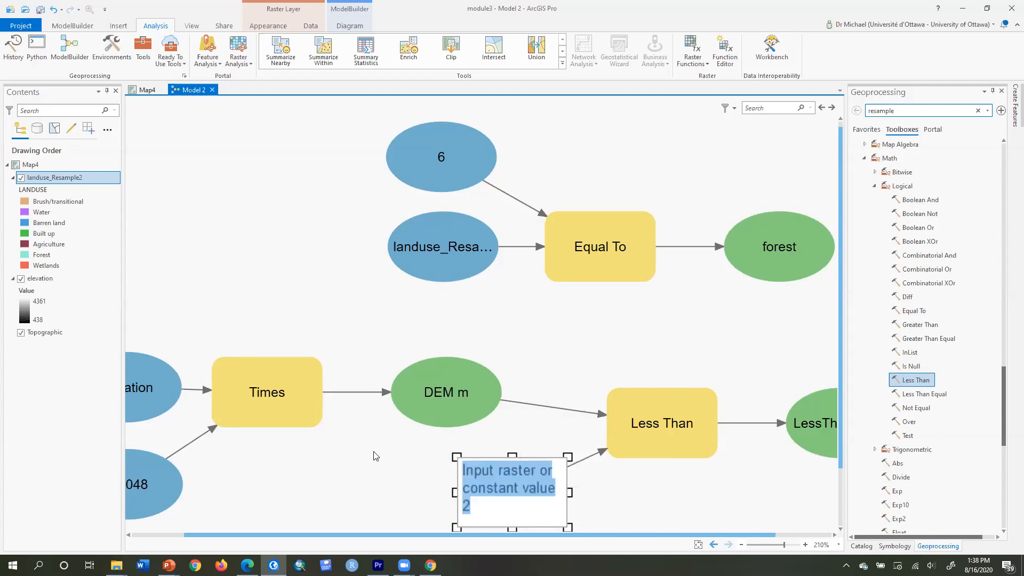
pyautogui.press('BackSpace')
pyautogui.write('1000')
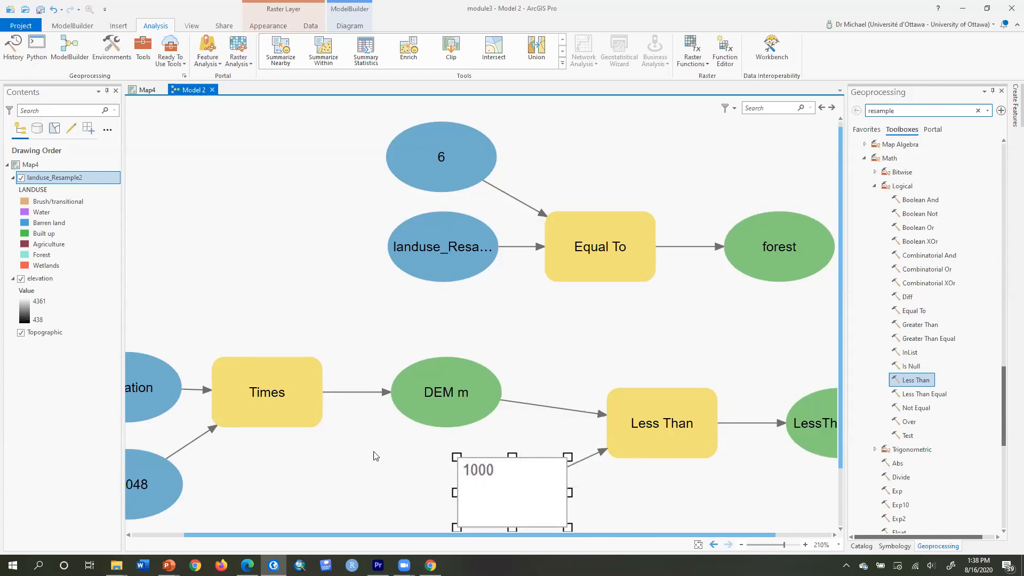
pyautogui.press('Return')
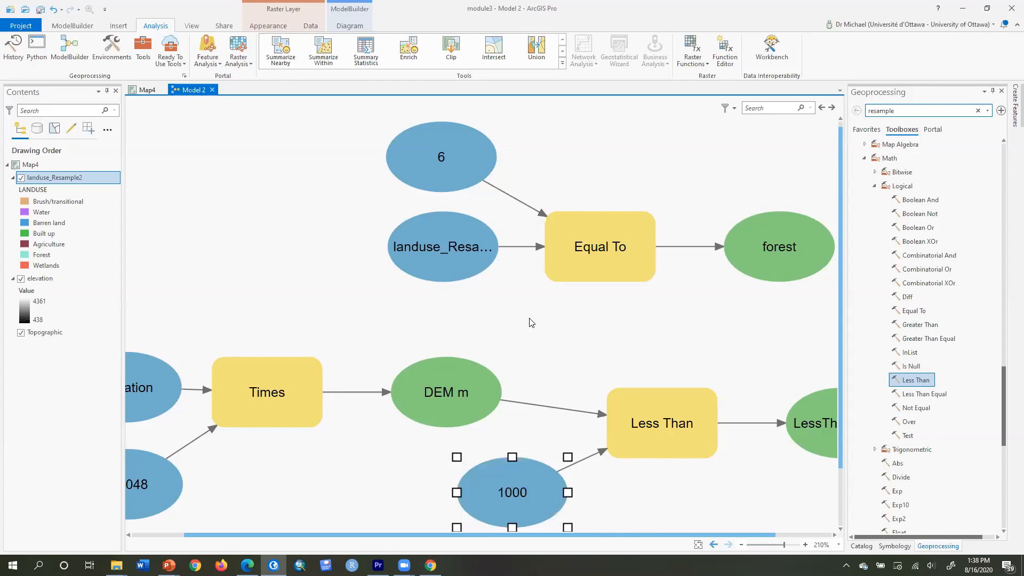
# Step: Apply the automatic layout to tidy the arrangement of the whole model
pyautogui.scroll(-2, 532, 322)
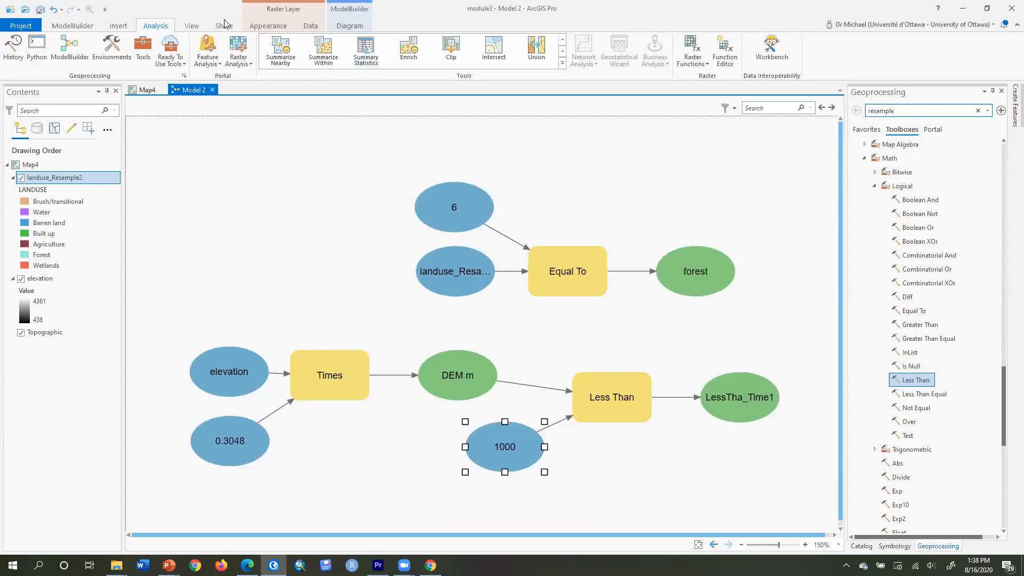
pyautogui.click(72, 26)
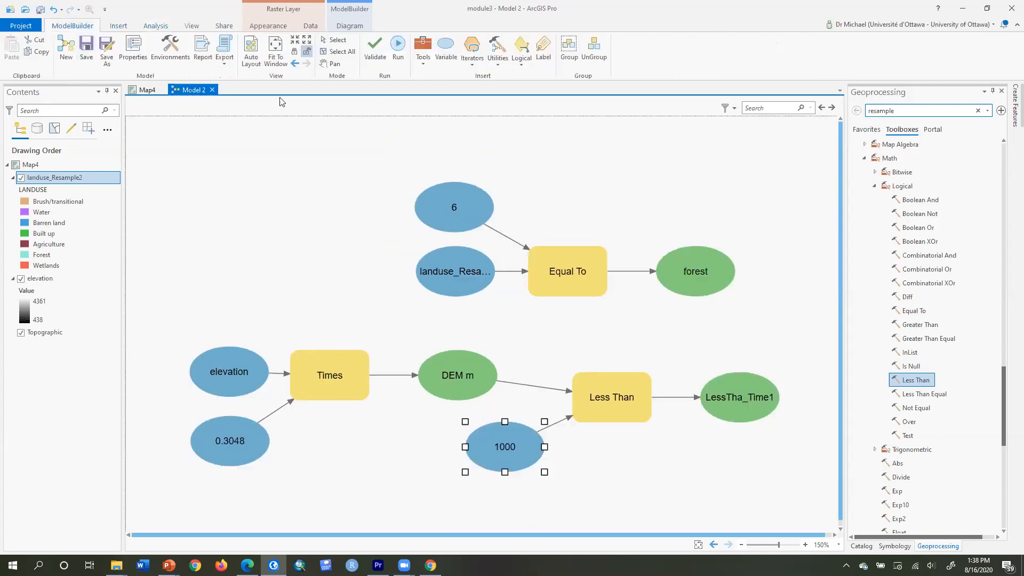
pyautogui.click(251, 47)
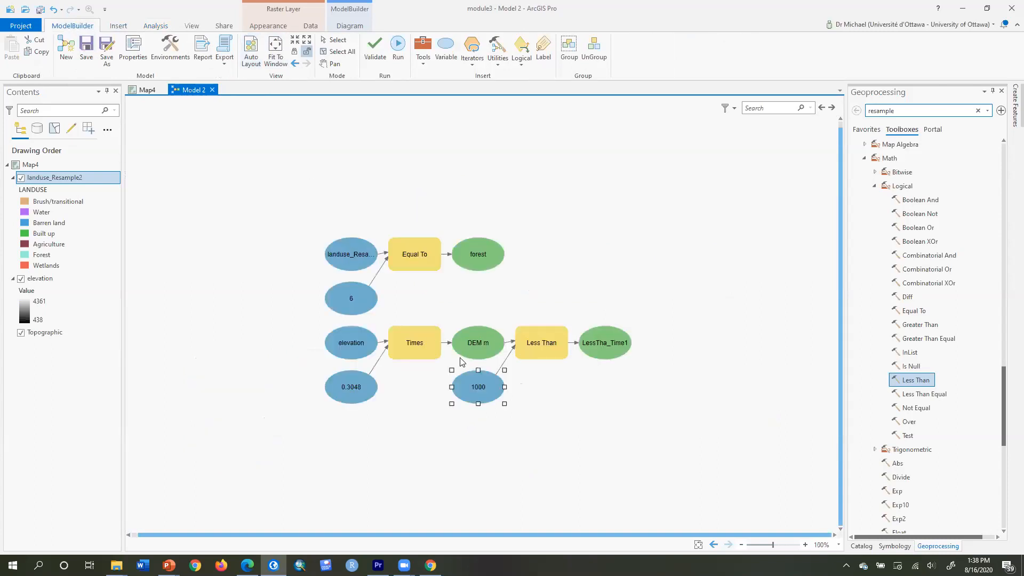
pyautogui.click(491, 322)
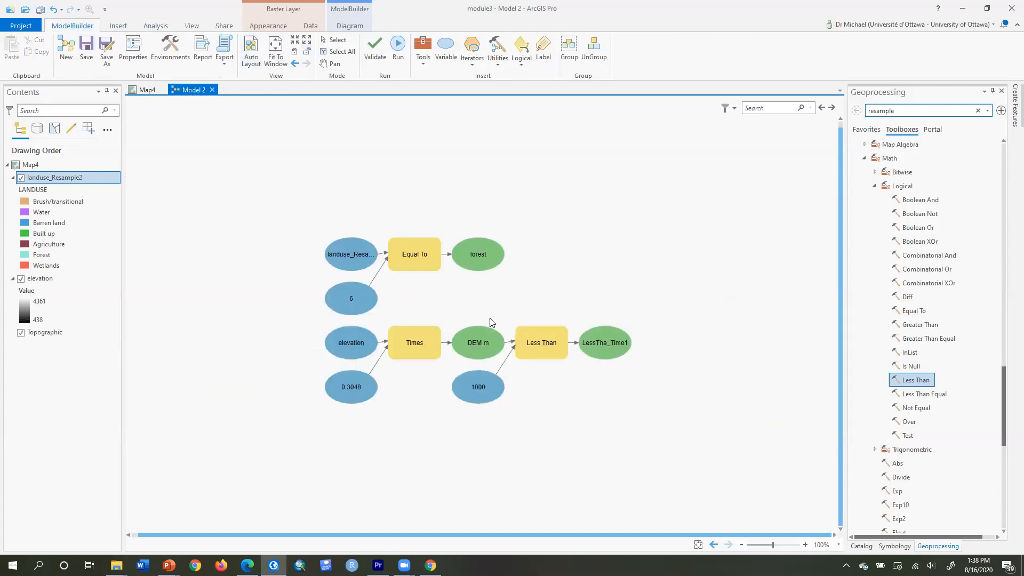
pyautogui.scroll(3, 491, 322)
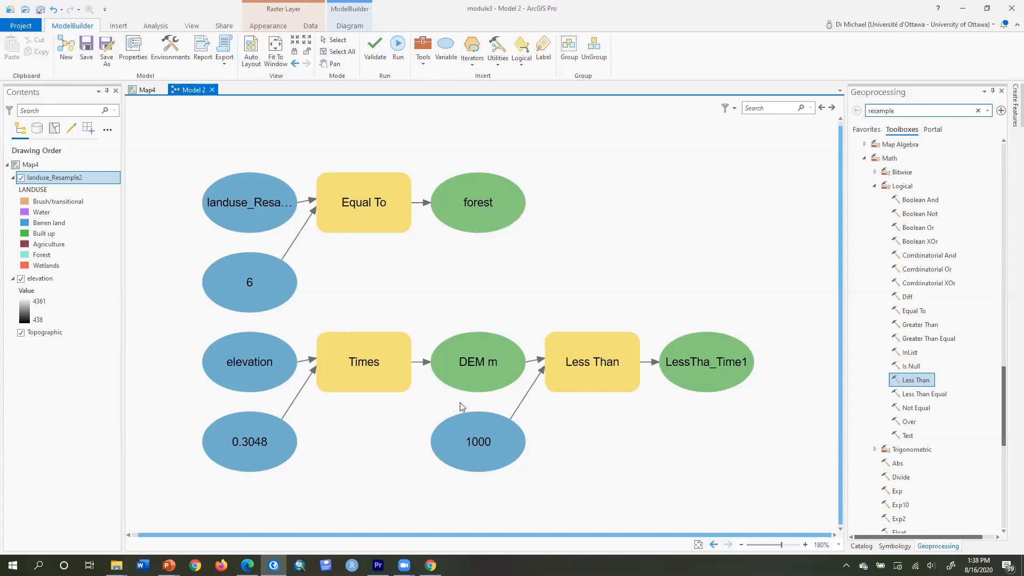
# Step: Rename the Less Than output variable as lowelev
pyautogui.rightClick(713, 366)
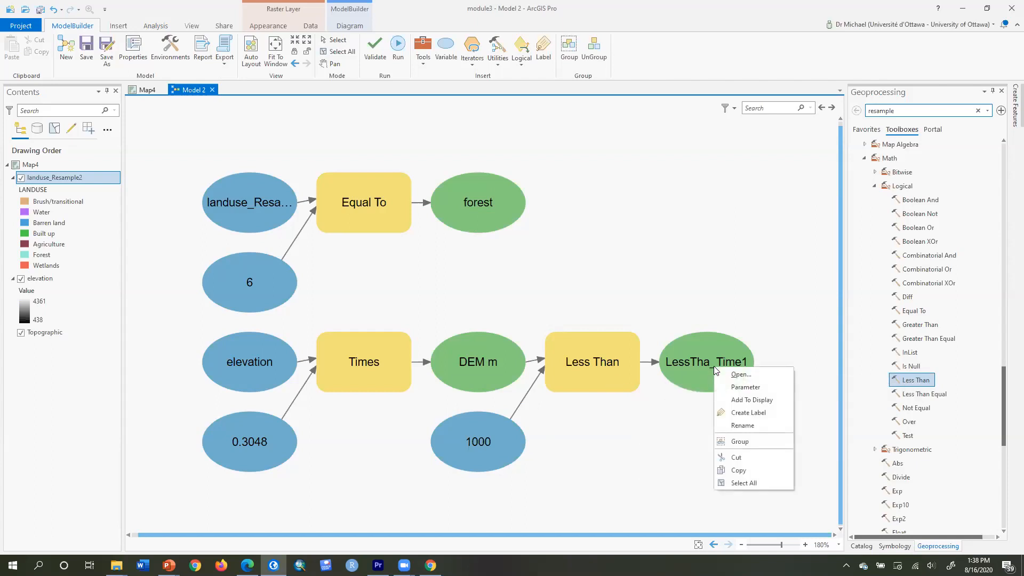
pyautogui.click(738, 425)
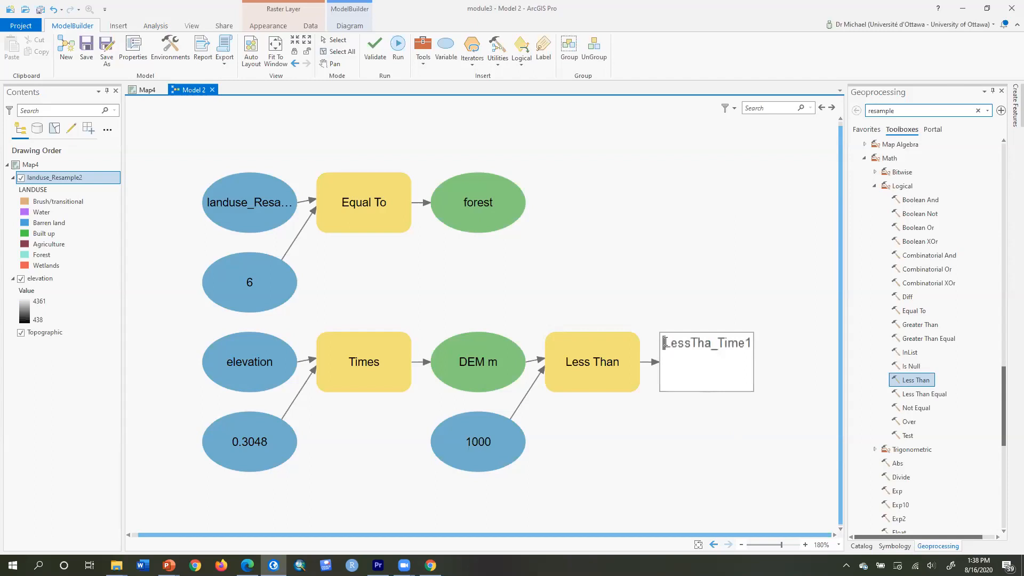
pyautogui.moveTo(664, 342); pyautogui.dragTo(775, 348)
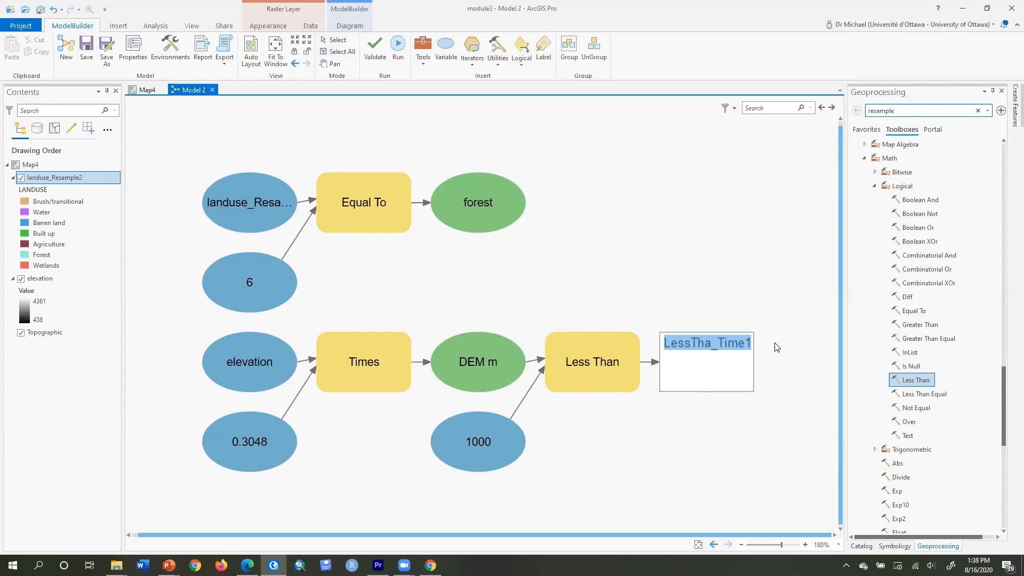
pyautogui.write('lowelev')
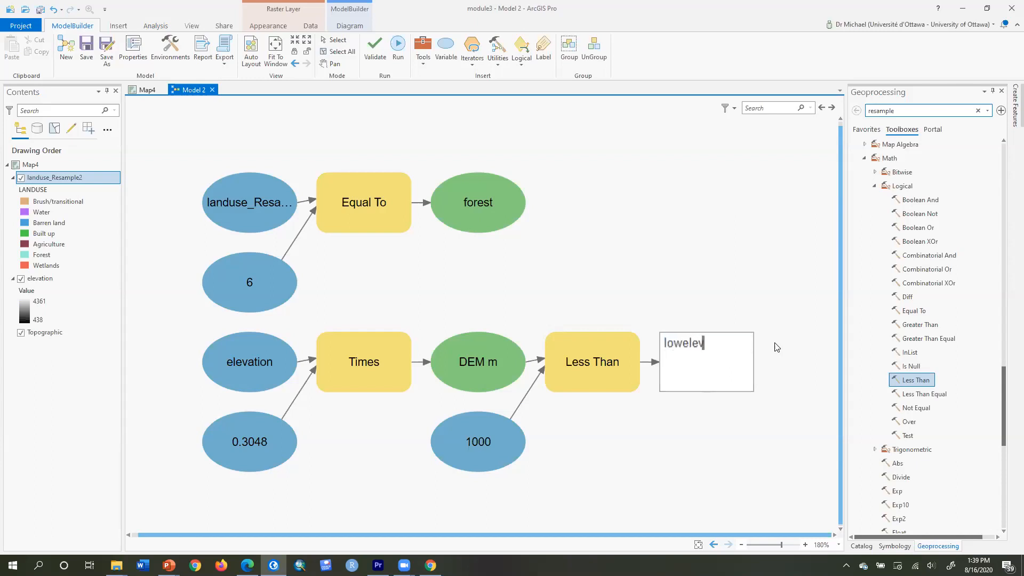
pyautogui.press('Return')
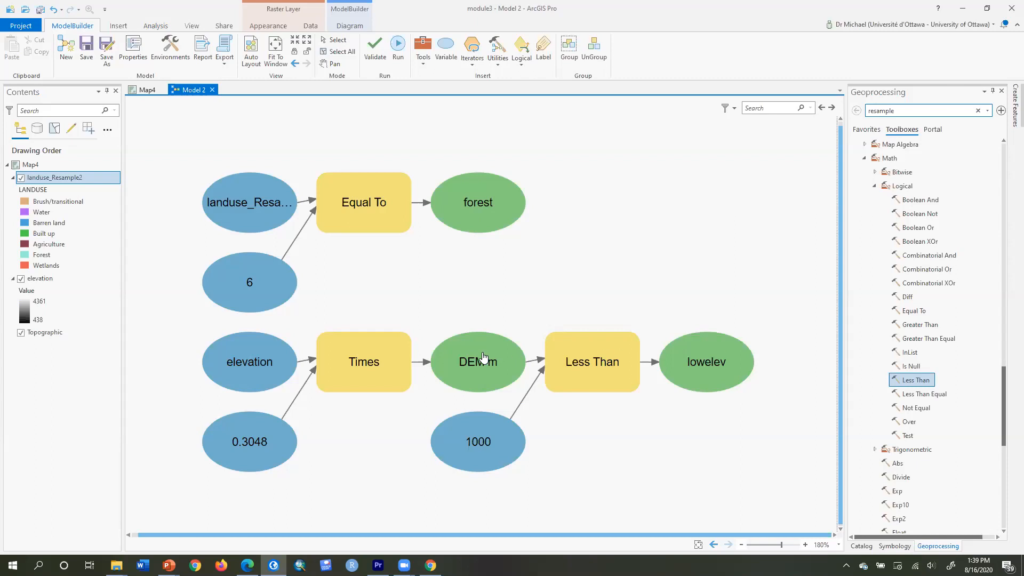
# Step: Add the Slope tool from the Spatial Analyst Surface toolset to the model above Less Than
pyautogui.moveTo(1007, 383); pyautogui.dragTo(1008, 473)
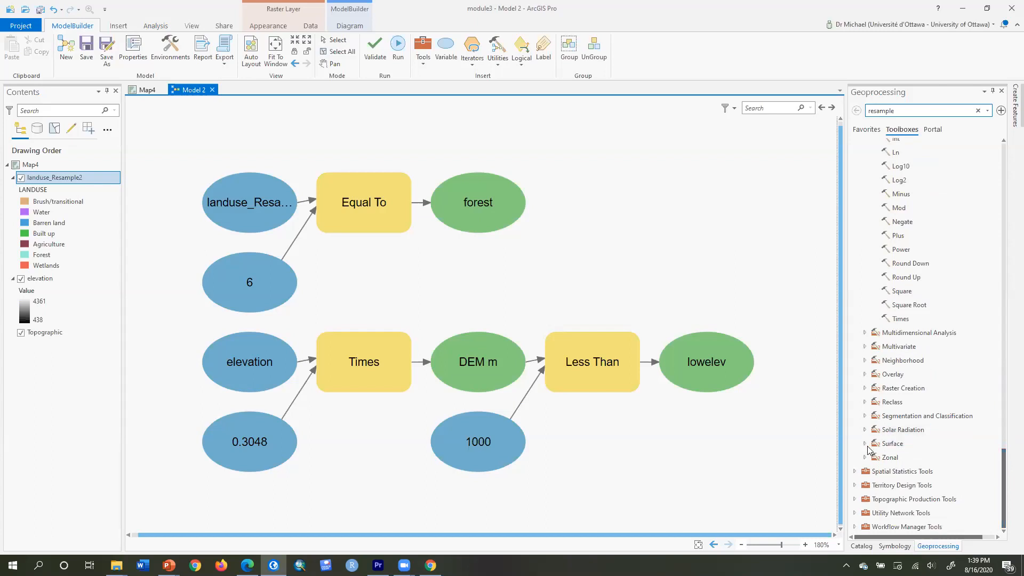
pyautogui.click(867, 447)
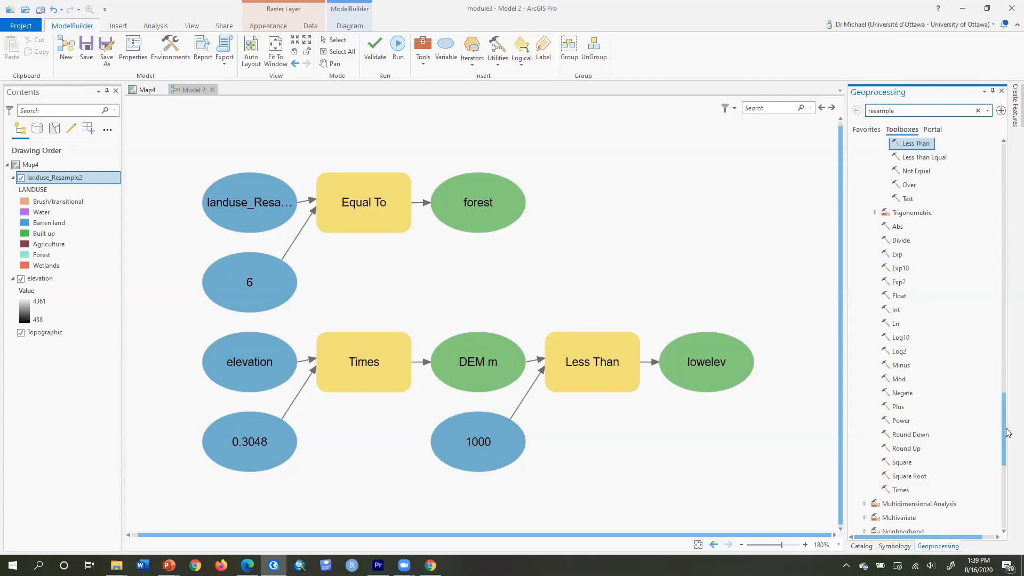
pyautogui.moveTo(1004, 425); pyautogui.dragTo(1005, 487)
pyautogui.click(899, 403)
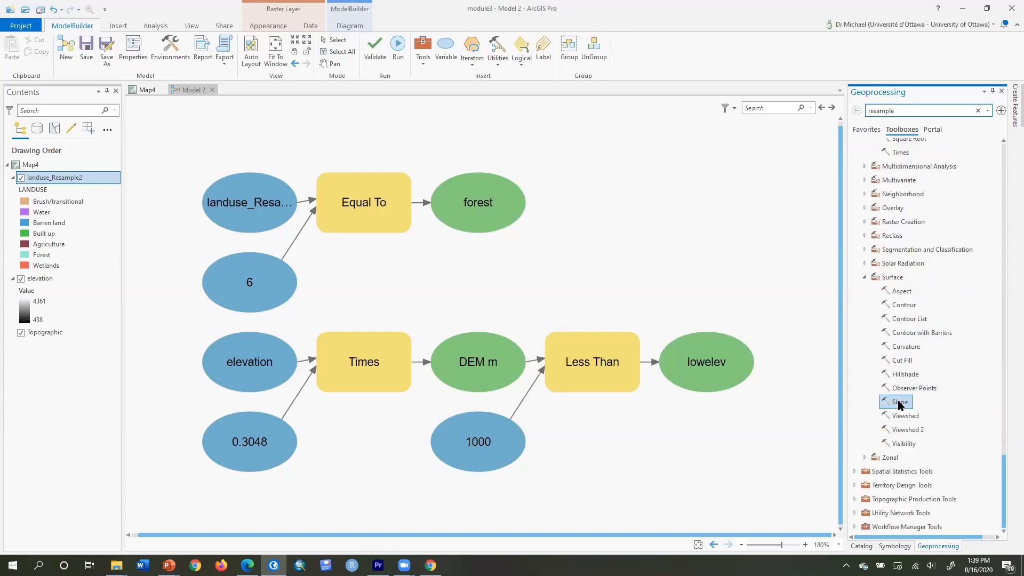
pyautogui.moveTo(899, 404); pyautogui.dragTo(562, 273)
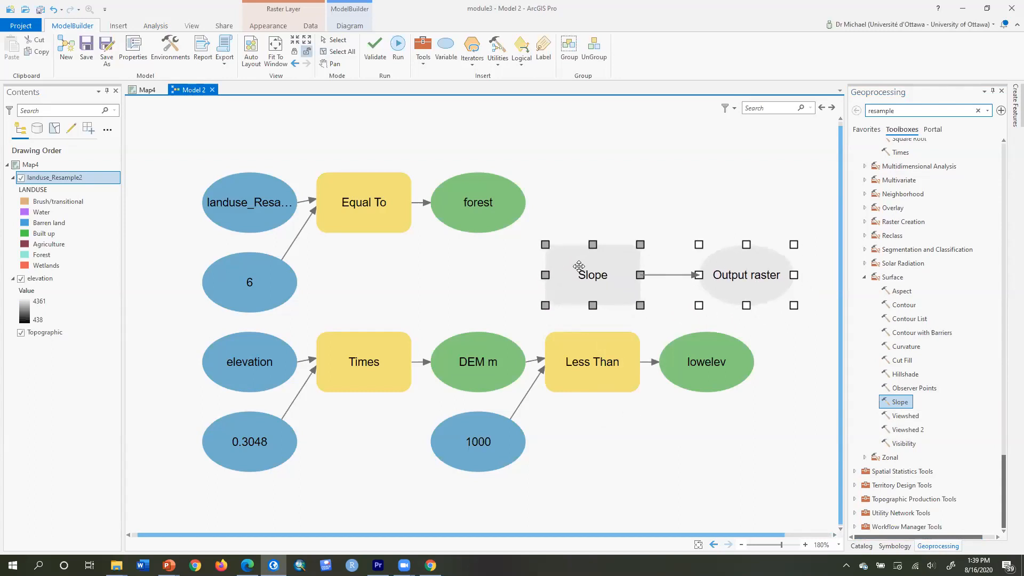
# Step: Connect DEM m to the Slope tool as its input raster and rename the Slope output variable slopeout
pyautogui.moveTo(486, 357); pyautogui.dragTo(578, 278)
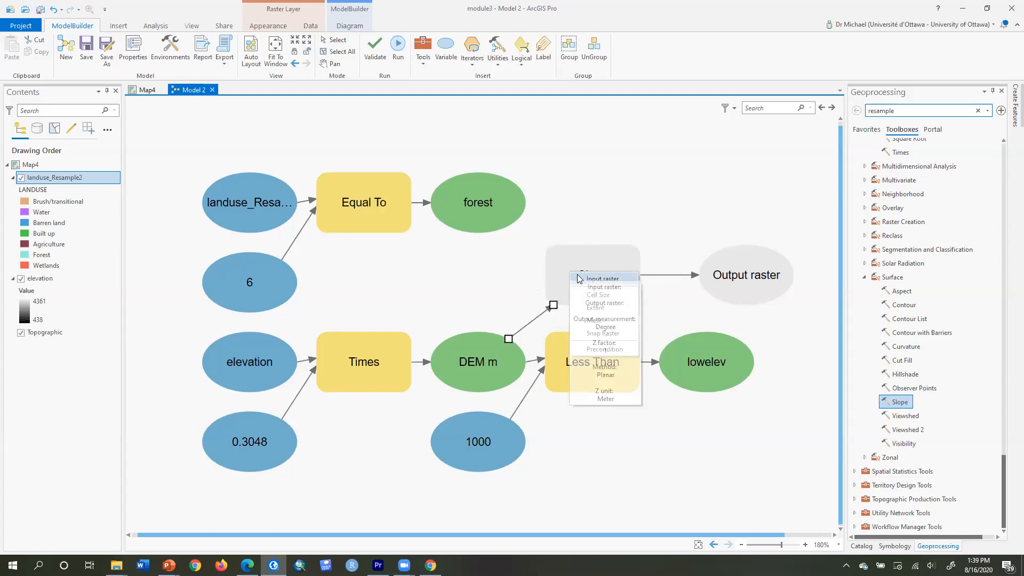
pyautogui.click(587, 278)
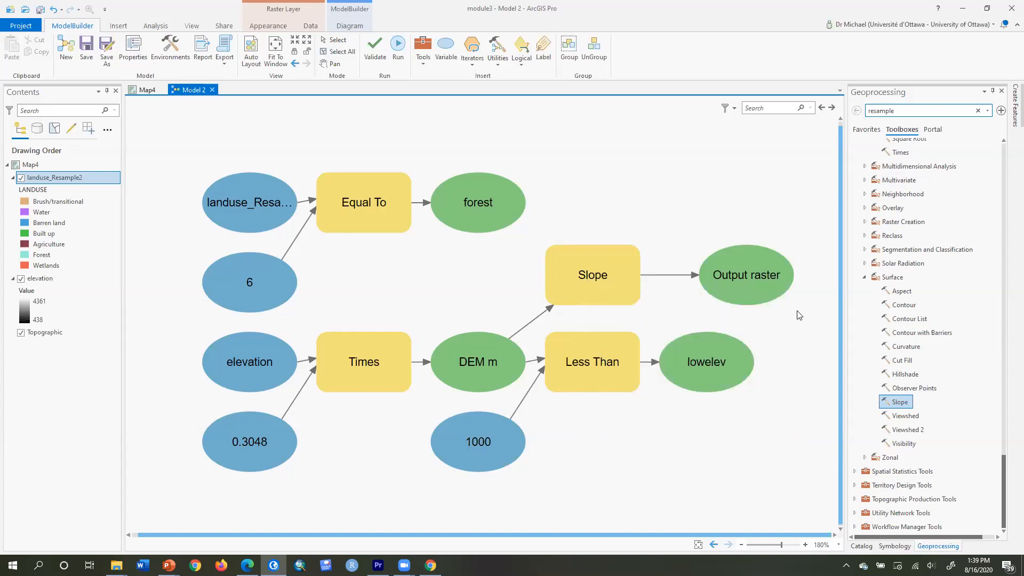
pyautogui.rightClick(748, 274)
pyautogui.click(748, 272)
pyautogui.rightClick(747, 270)
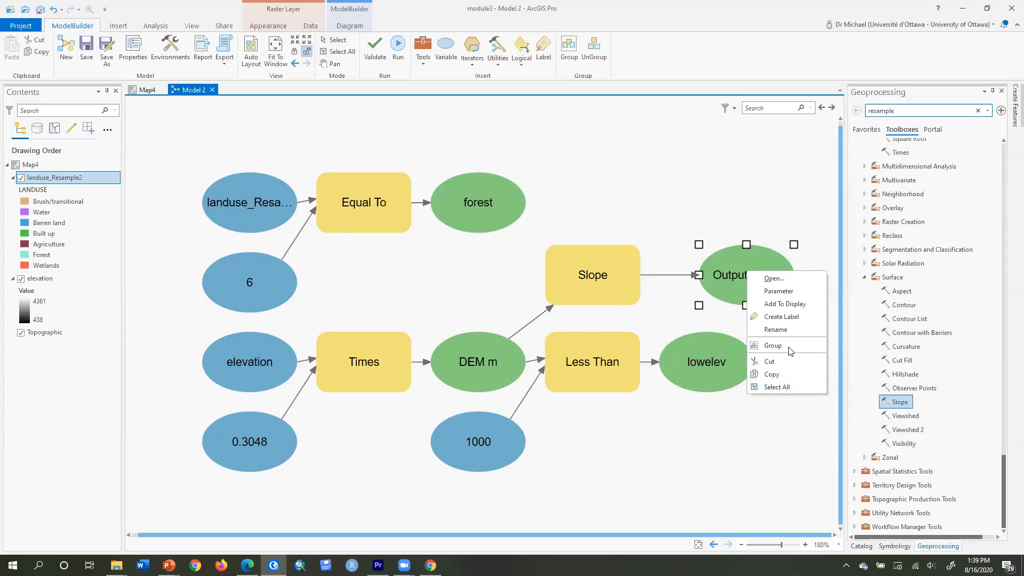
pyautogui.click(790, 329)
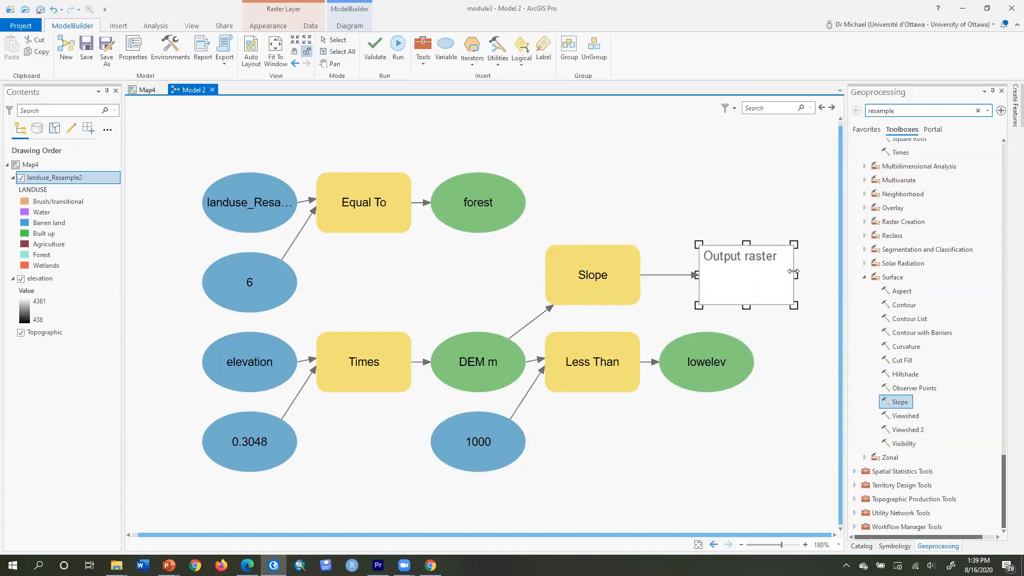
pyautogui.moveTo(786, 264); pyautogui.dragTo(644, 272)
pyautogui.write('slopeout')
pyautogui.press('Return')
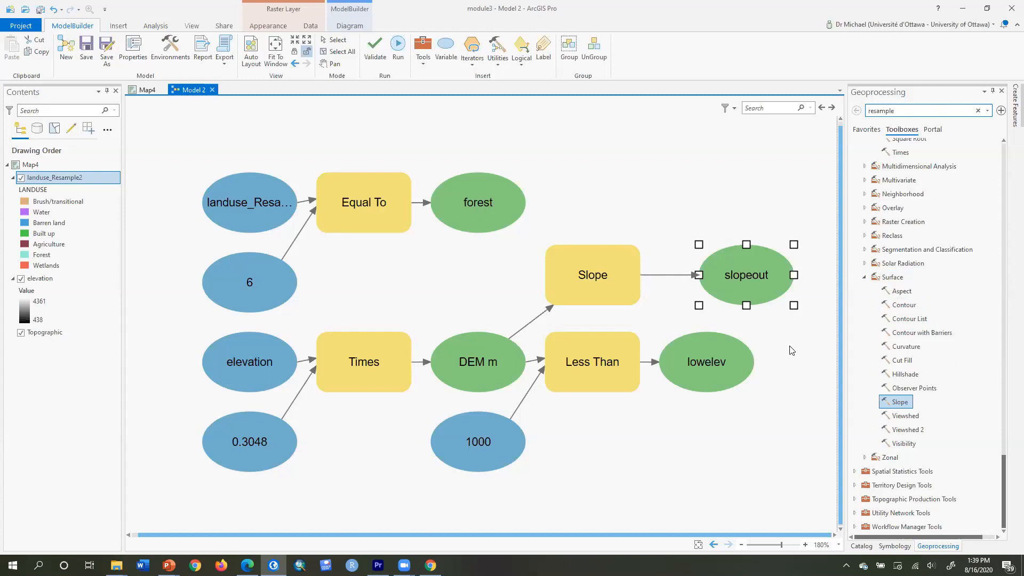
# Step: Apply the automatic layout to the model and fit the whole diagram to the window
pyautogui.click(250, 55)
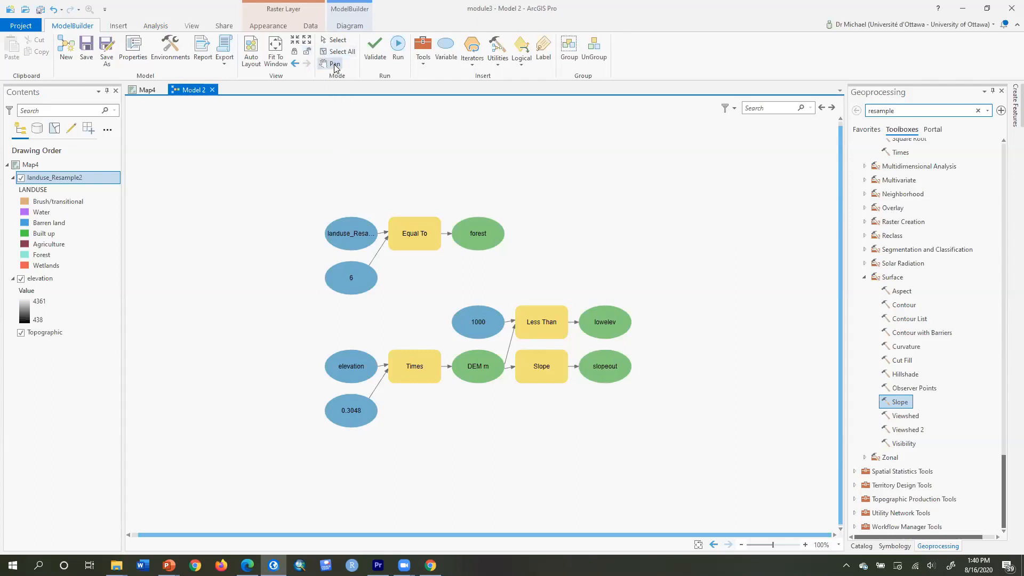
pyautogui.scroll(4, 459, 295)
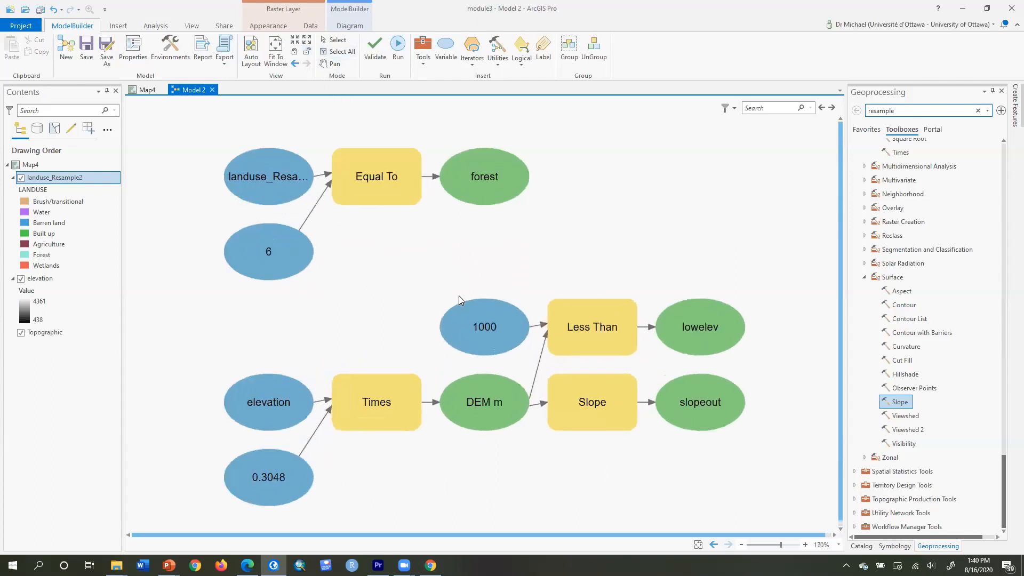
pyautogui.scroll(2, 458, 295)
pyautogui.click(334, 66)
pyautogui.moveTo(436, 213); pyautogui.dragTo(177, 231)
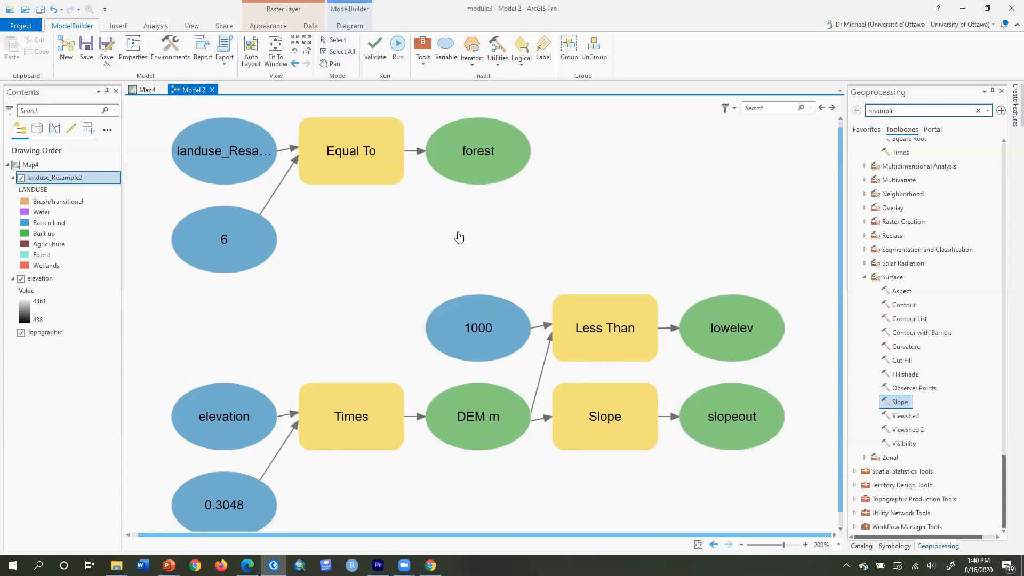
pyautogui.click(275, 50)
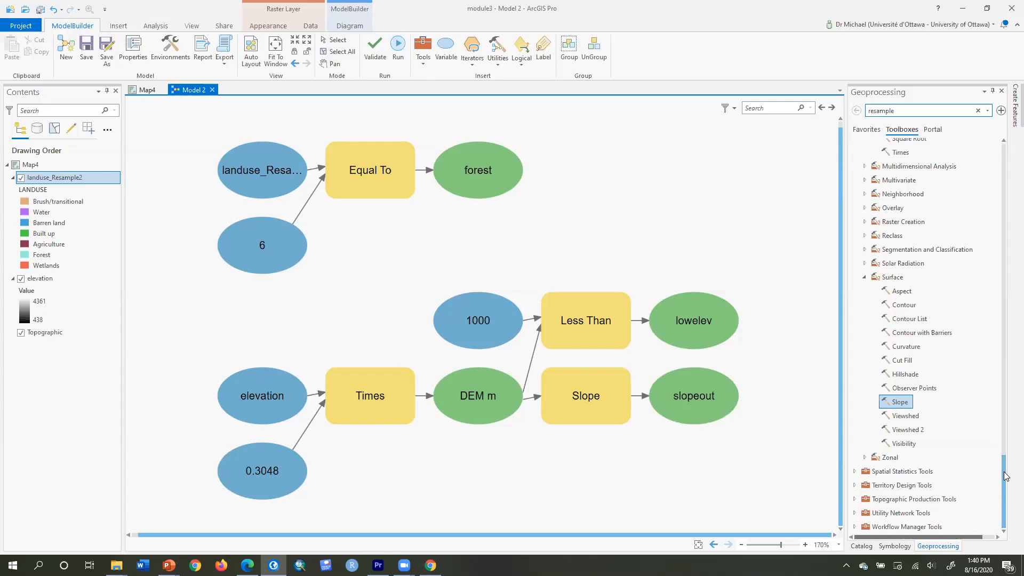
# Step: Add the Less Than Equal tool from the Math Logical toolset below slopeout, with slopeout as Input raster or constant value 1
pyautogui.moveTo(1005, 478); pyautogui.dragTo(1008, 365)
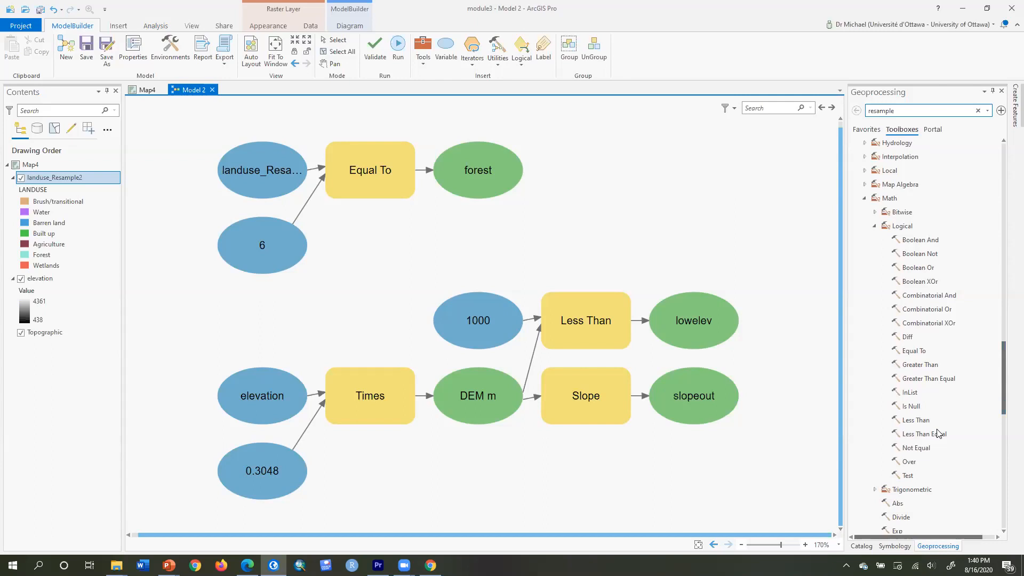
pyautogui.moveTo(938, 433); pyautogui.dragTo(700, 479)
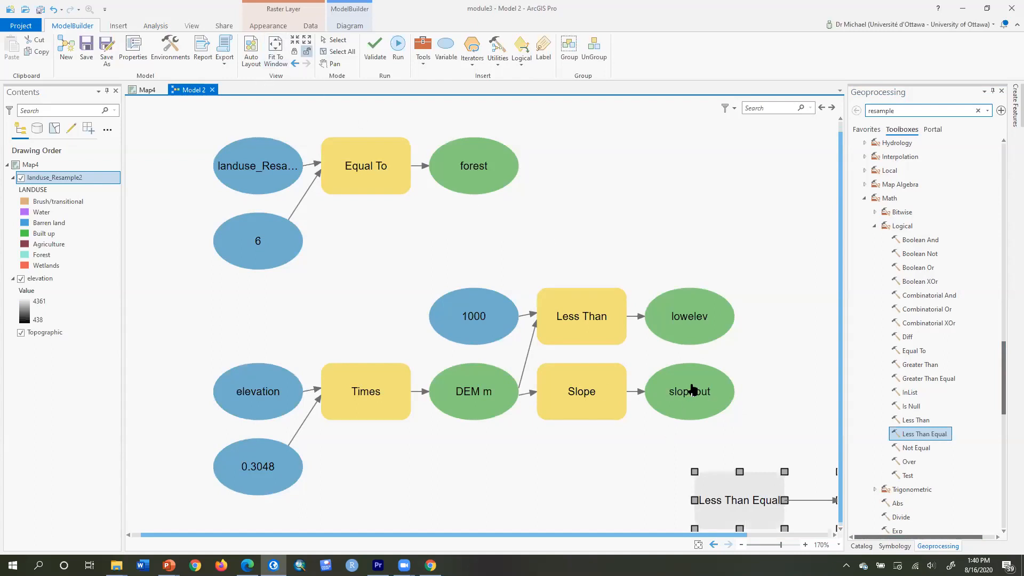
pyautogui.moveTo(692, 386); pyautogui.dragTo(730, 492)
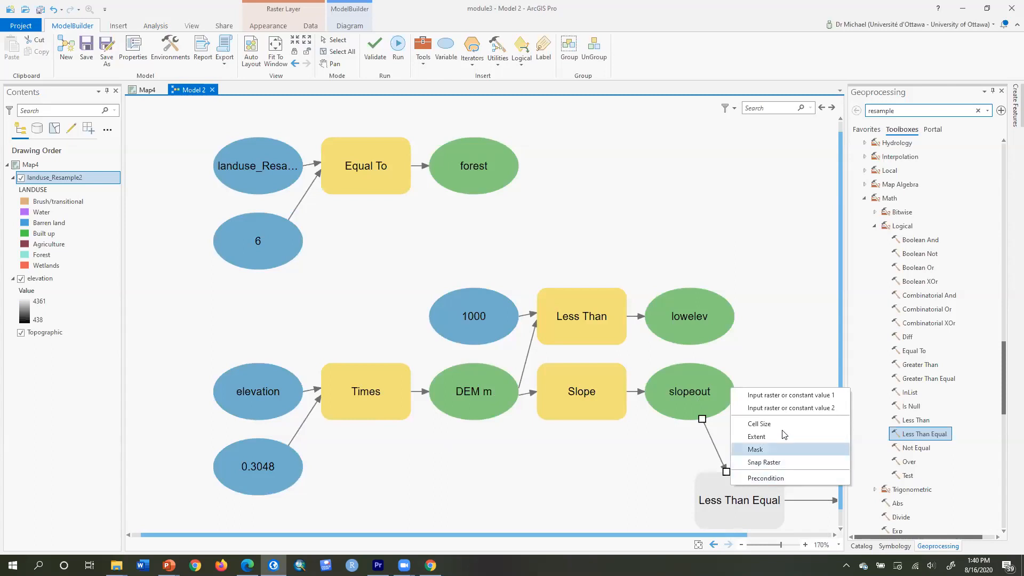
pyautogui.click(787, 395)
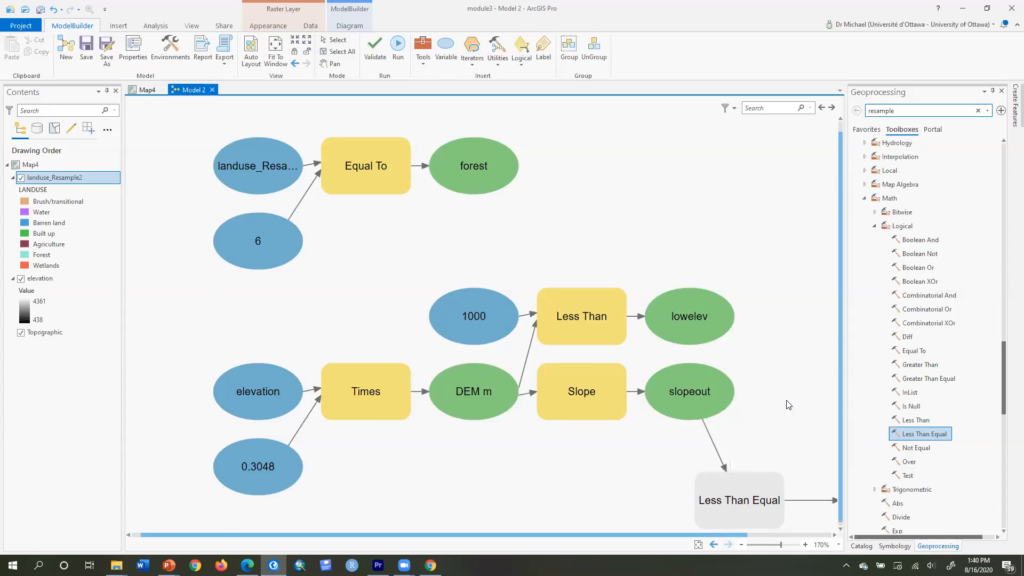
# Step: Set Input raster or constant value 2 of the Less Than Equal tool to 3
pyautogui.doubleClick(744, 502)
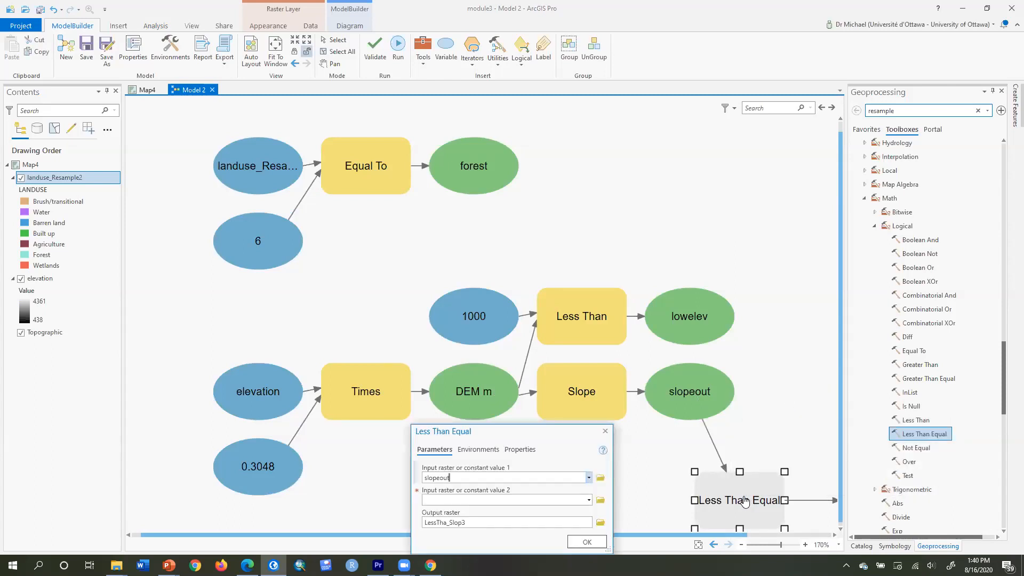
pyautogui.click(468, 500)
pyautogui.write('3')
pyautogui.moveTo(467, 434); pyautogui.dragTo(503, 233)
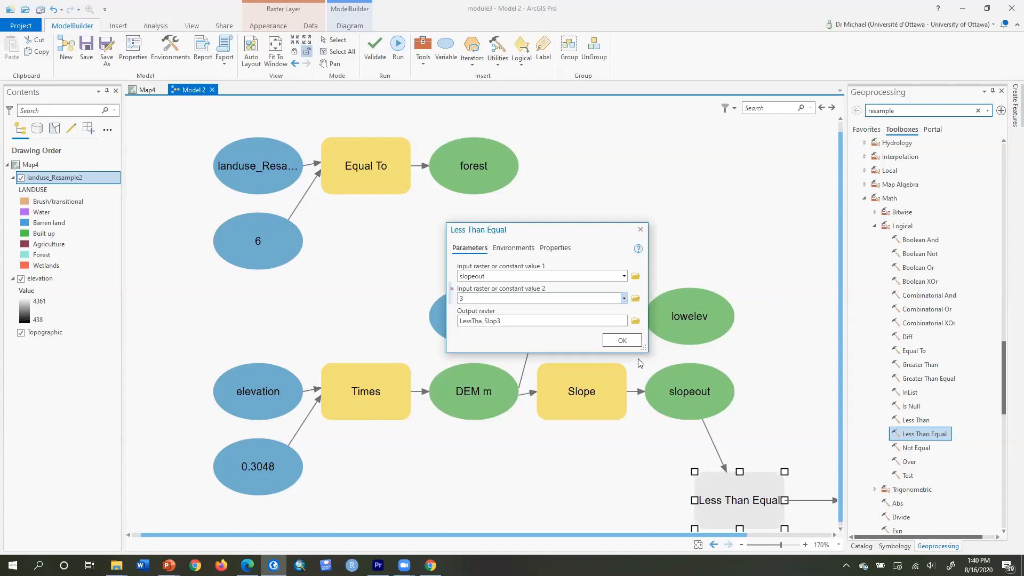
pyautogui.click(627, 345)
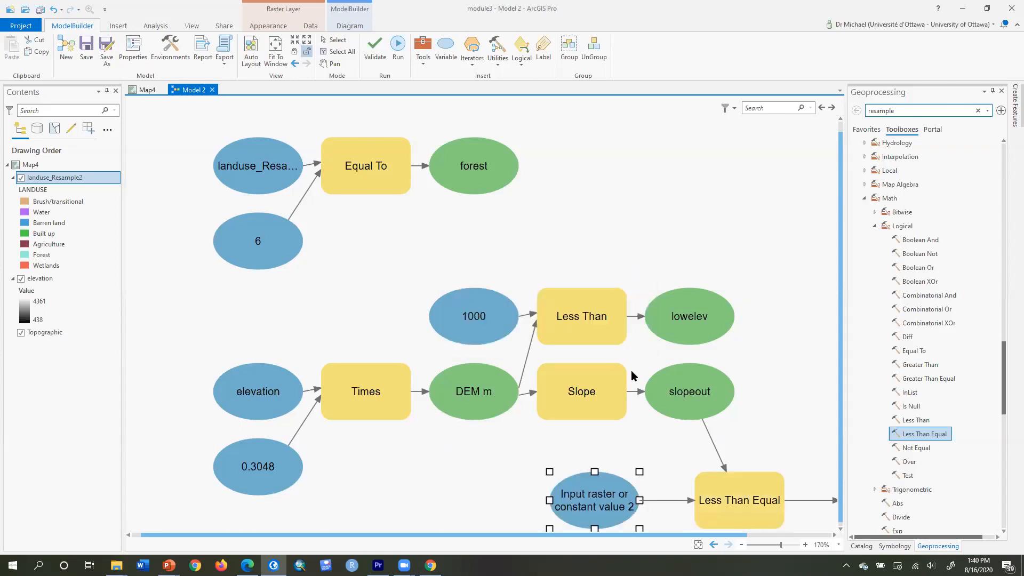
# Step: Rename the constant value variable feeding Less Than Equal as 3
pyautogui.rightClick(598, 496)
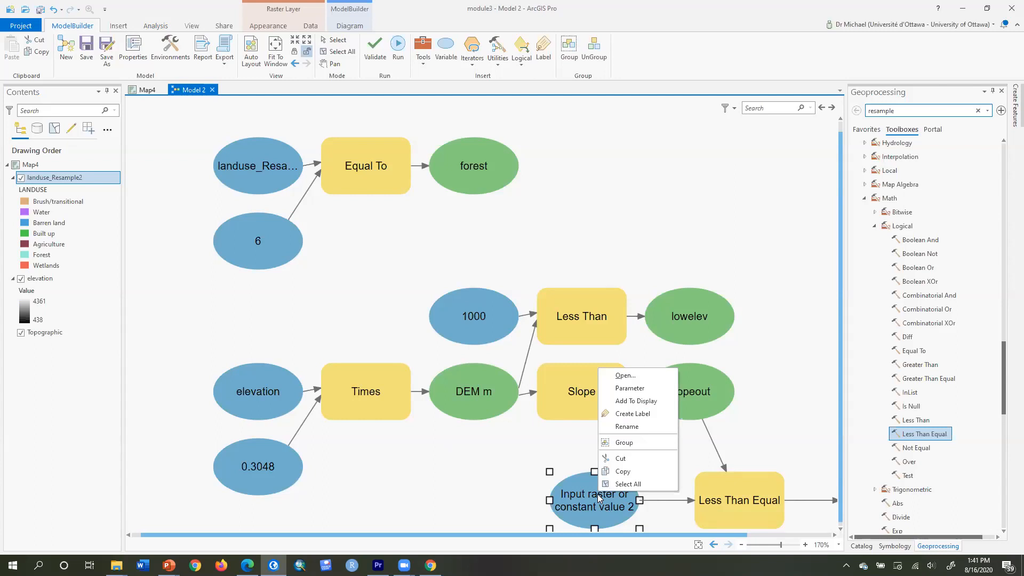
pyautogui.click(632, 427)
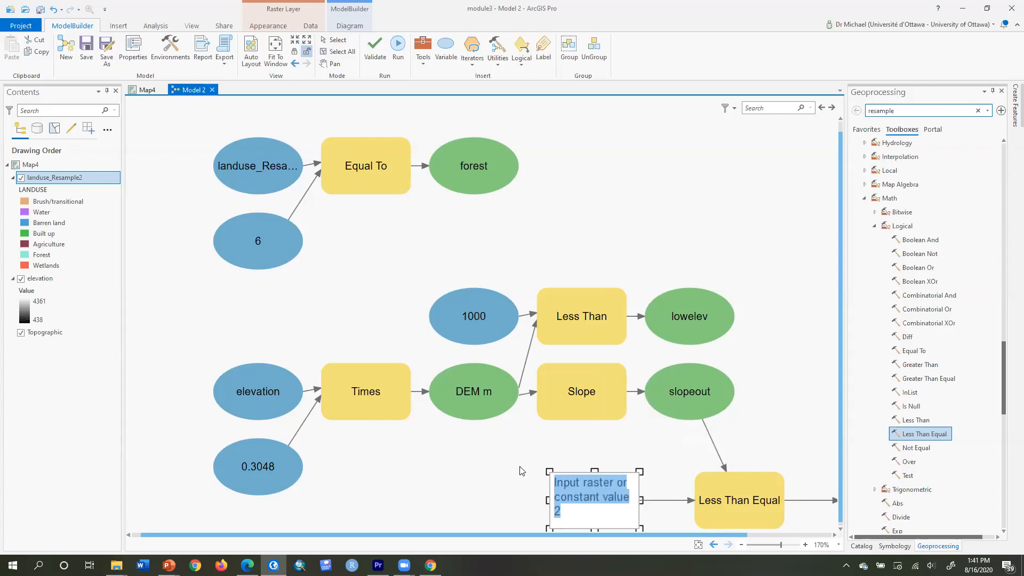
pyautogui.press('BackSpace')
pyautogui.write('3')
pyautogui.press('Return')
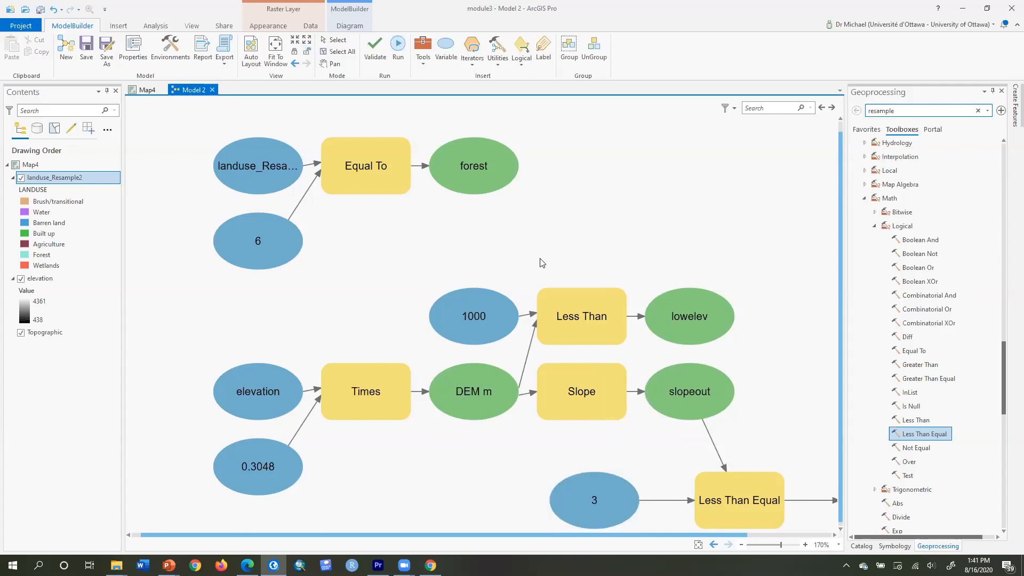
# Step: Save the model and reapply the automatic layout to all its elements
pyautogui.click(86, 52)
pyautogui.click(250, 52)
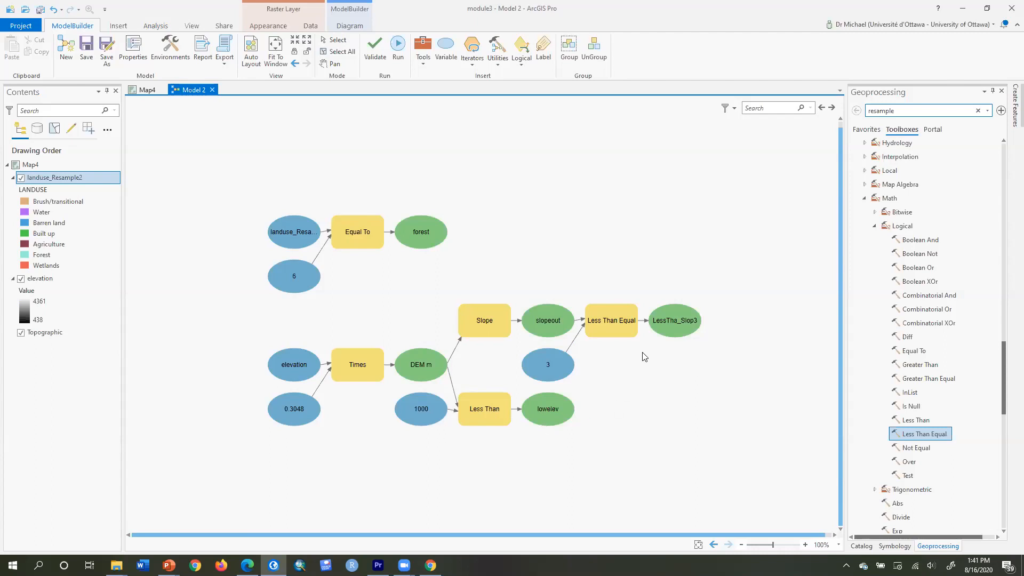
# Step: Rename the Less Than Equal output variable as lowslope
pyautogui.rightClick(667, 328)
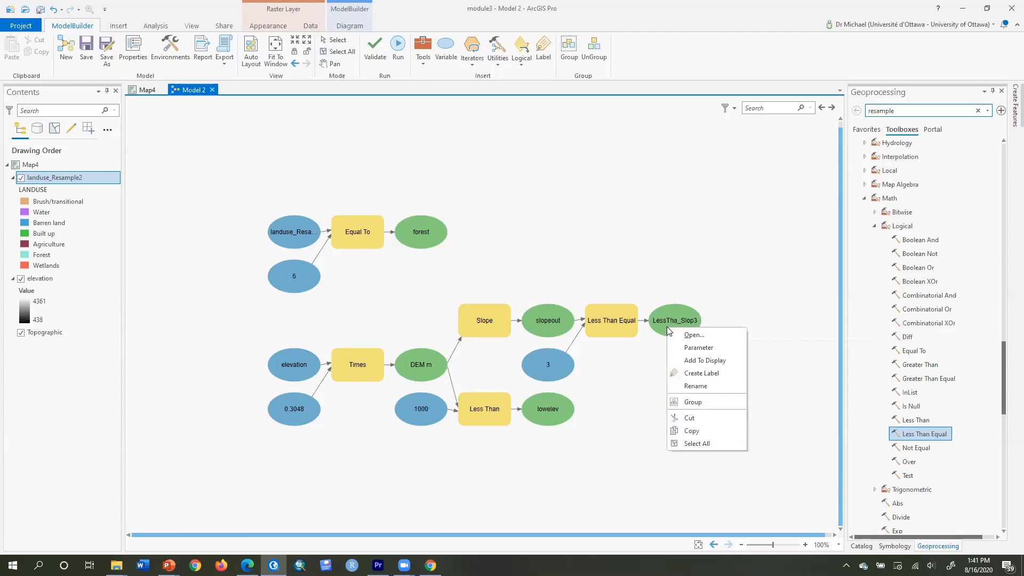
pyautogui.click(695, 386)
pyautogui.moveTo(688, 310); pyautogui.dragTo(639, 310)
pyautogui.press('Delete')
pyautogui.press('Delete')
pyautogui.press('Delete')
pyautogui.press('Delete')
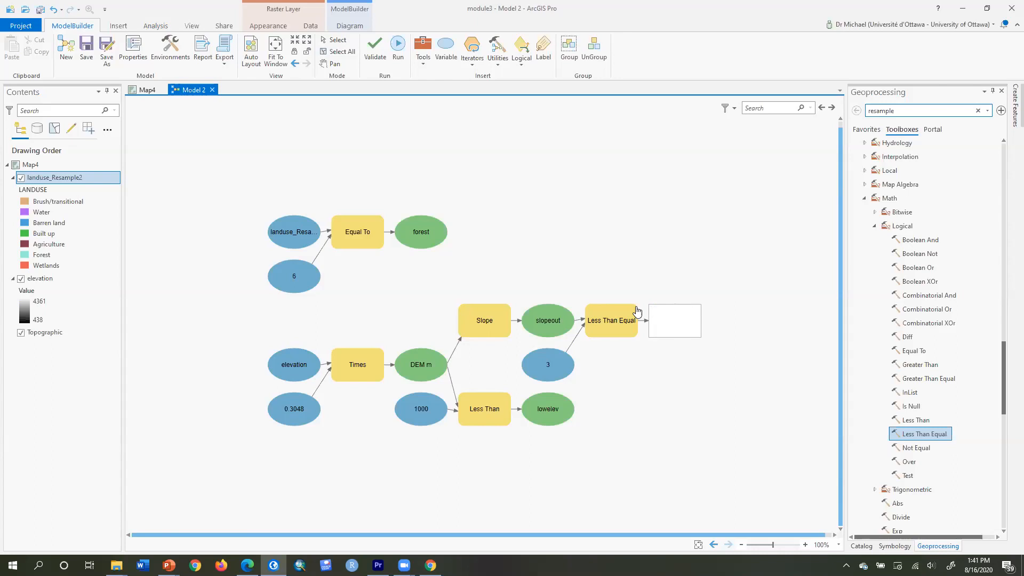
pyautogui.write('lowslope')
pyautogui.press('Return')
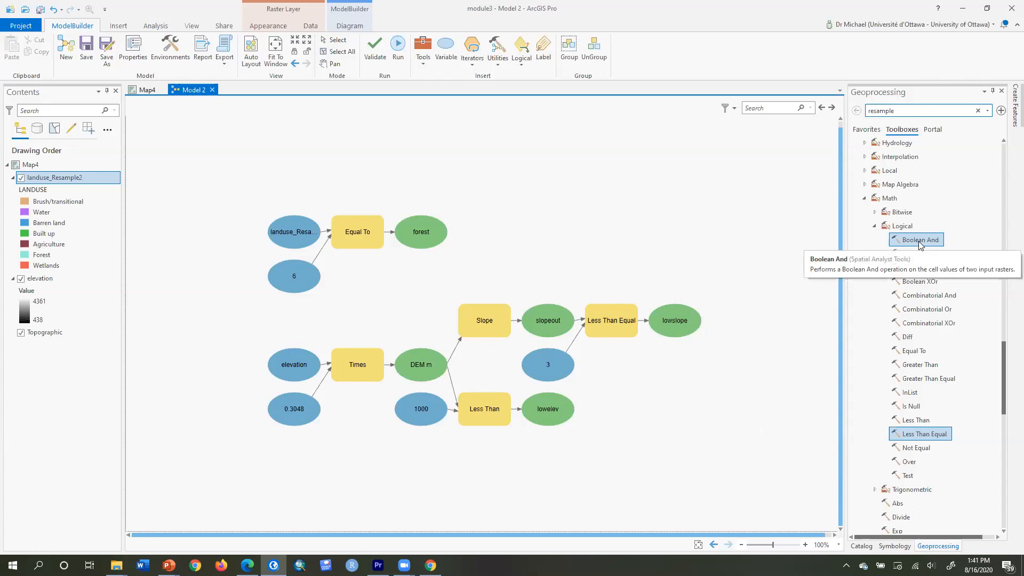
# Step: Add a Boolean And tool below lowslope, with lowslope as its first input and lowelev as its second
pyautogui.moveTo(919, 245); pyautogui.dragTo(739, 376)
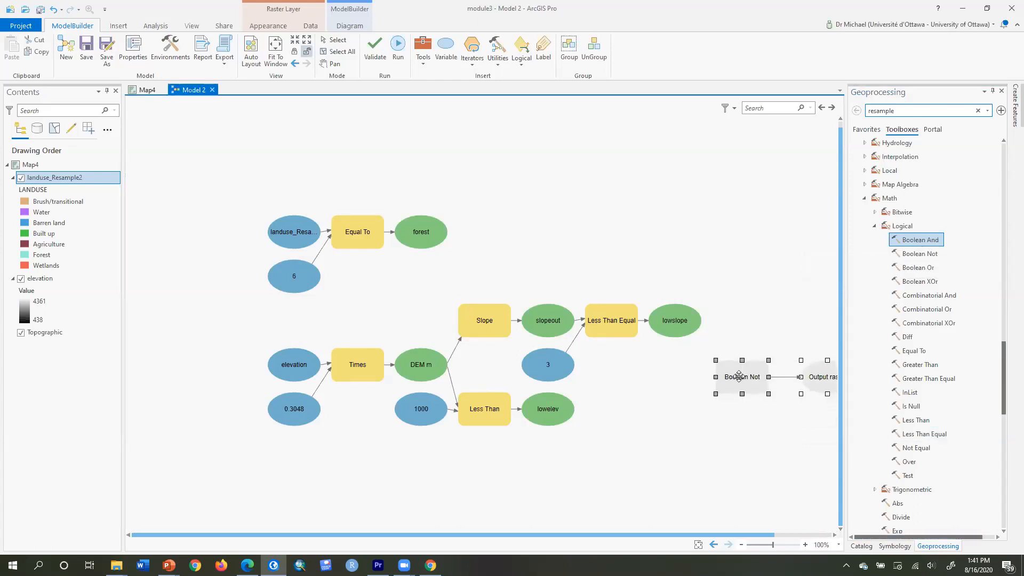
pyautogui.press('Delete')
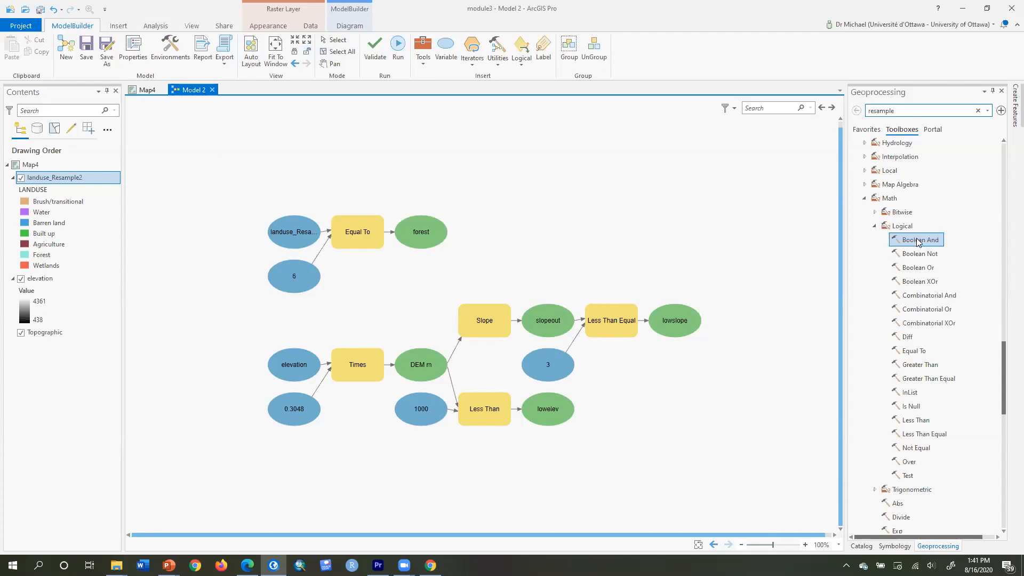
pyautogui.moveTo(919, 240); pyautogui.dragTo(674, 381)
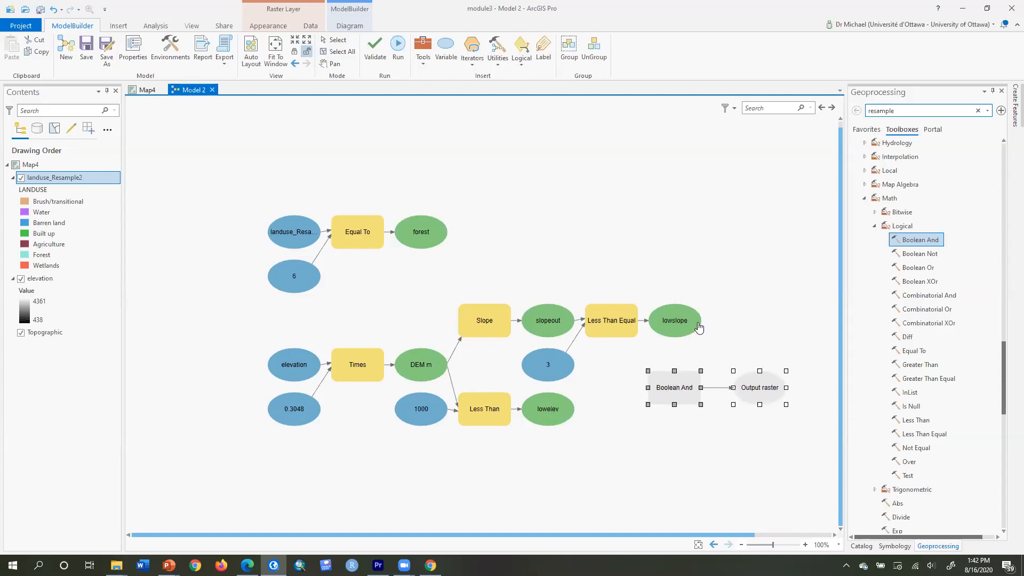
pyautogui.moveTo(676, 326); pyautogui.dragTo(670, 387)
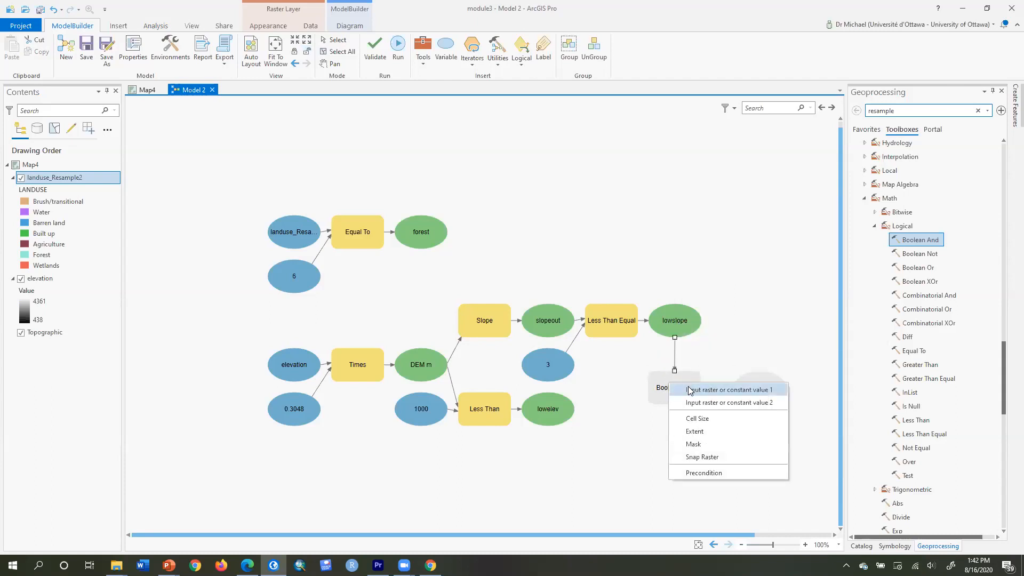
pyautogui.click(689, 389)
pyautogui.moveTo(554, 410); pyautogui.dragTo(670, 388)
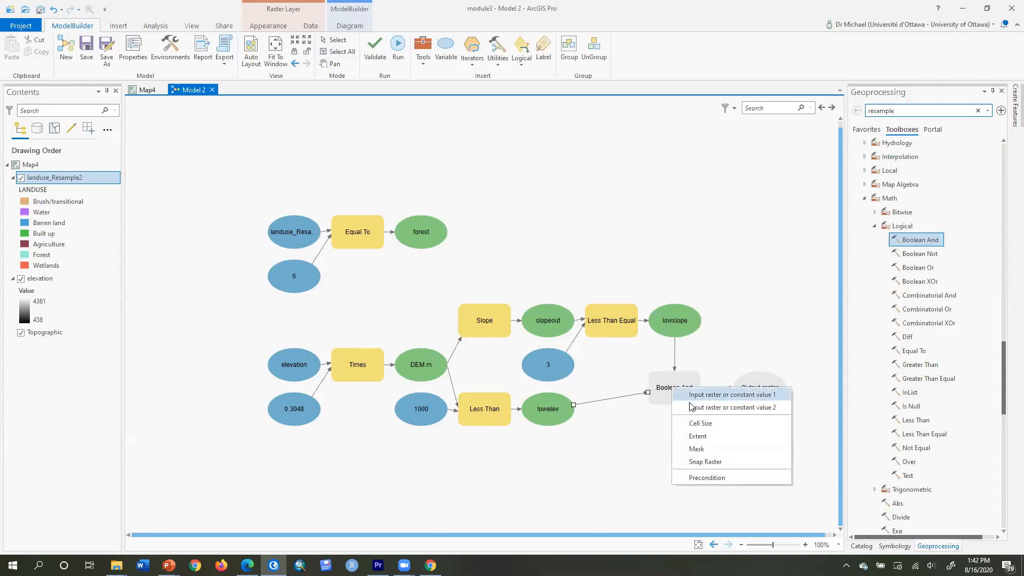
pyautogui.click(692, 408)
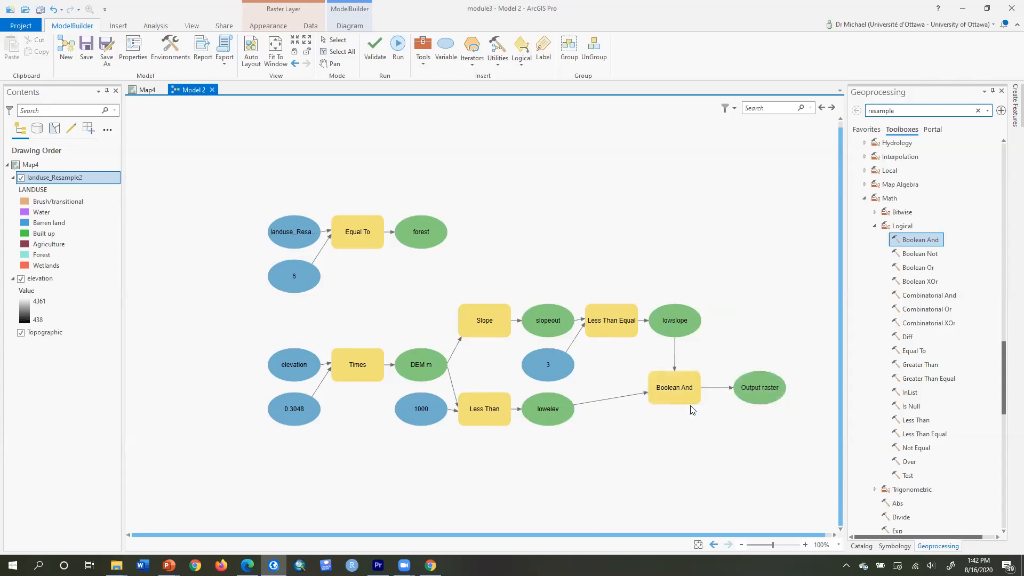
# Step: Rename the Boolean And output variable as lowelevslope
pyautogui.rightClick(757, 387)
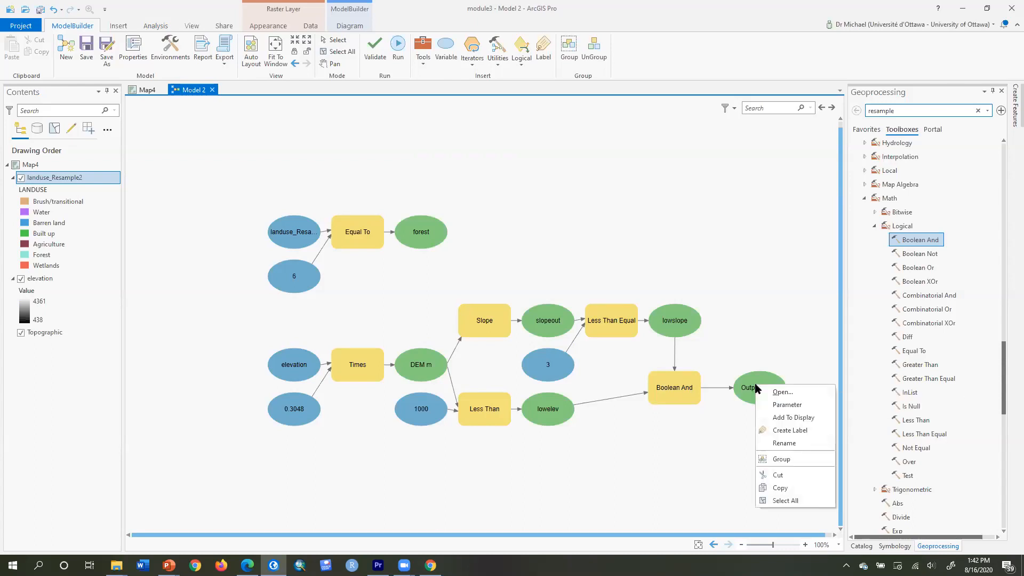
pyautogui.click(782, 442)
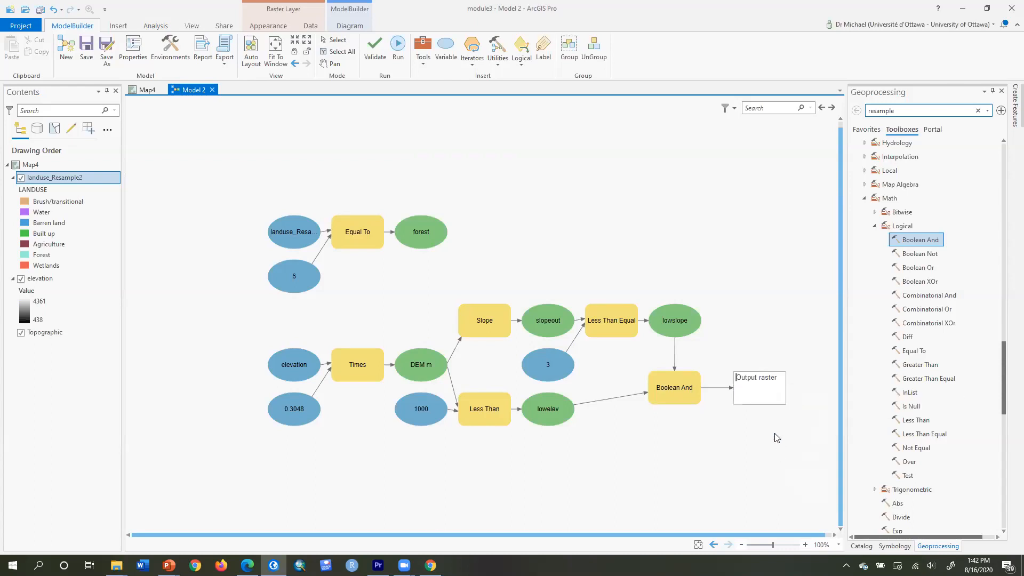
pyautogui.write('lowelevslope')
pyautogui.press('Return')
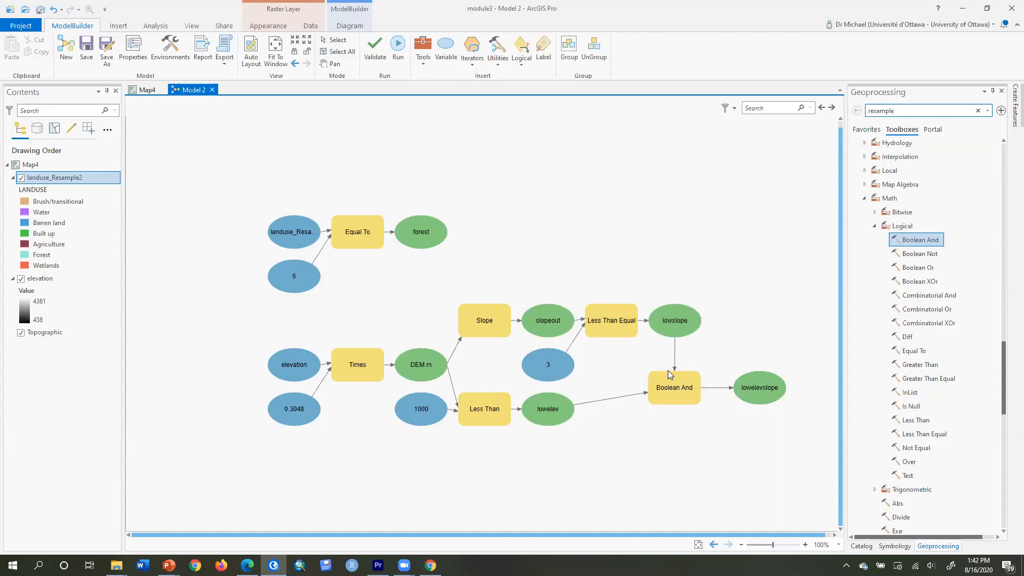
# Step: Add a second Boolean And tool with forest as first input and lowelevslope as second, and reapply the automatic layout
pyautogui.moveTo(921, 240); pyautogui.dragTo(661, 233)
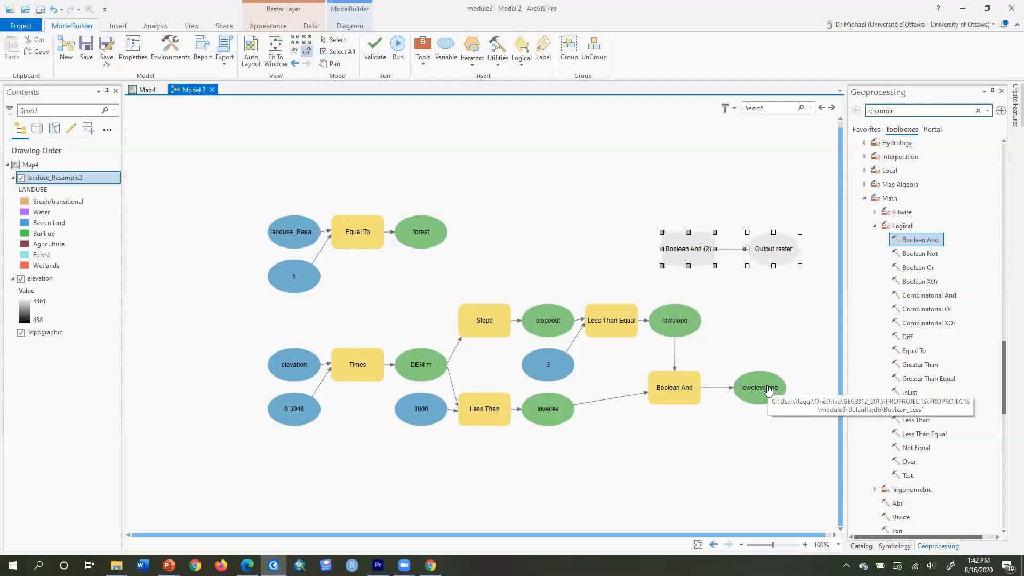
pyautogui.moveTo(768, 391); pyautogui.dragTo(683, 254)
pyautogui.click(695, 260)
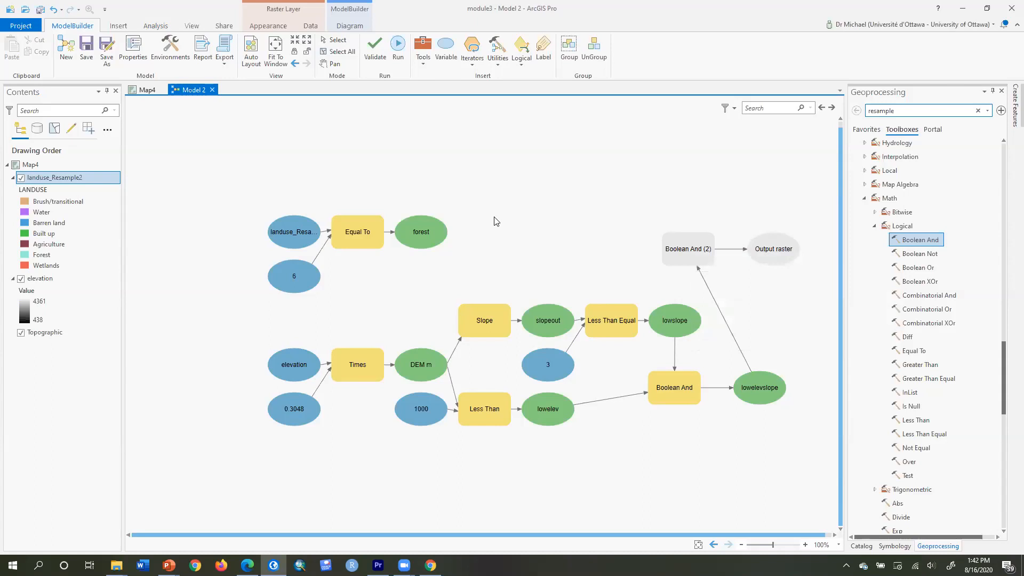
pyautogui.moveTo(428, 238); pyautogui.dragTo(674, 252)
pyautogui.click(688, 258)
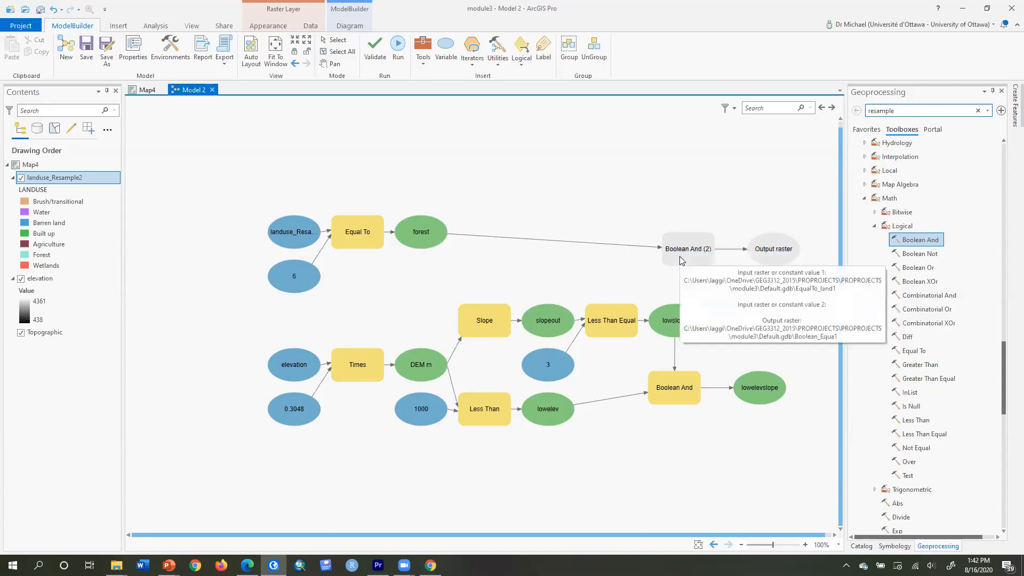
pyautogui.moveTo(759, 402); pyautogui.dragTo(689, 258)
pyautogui.click(702, 275)
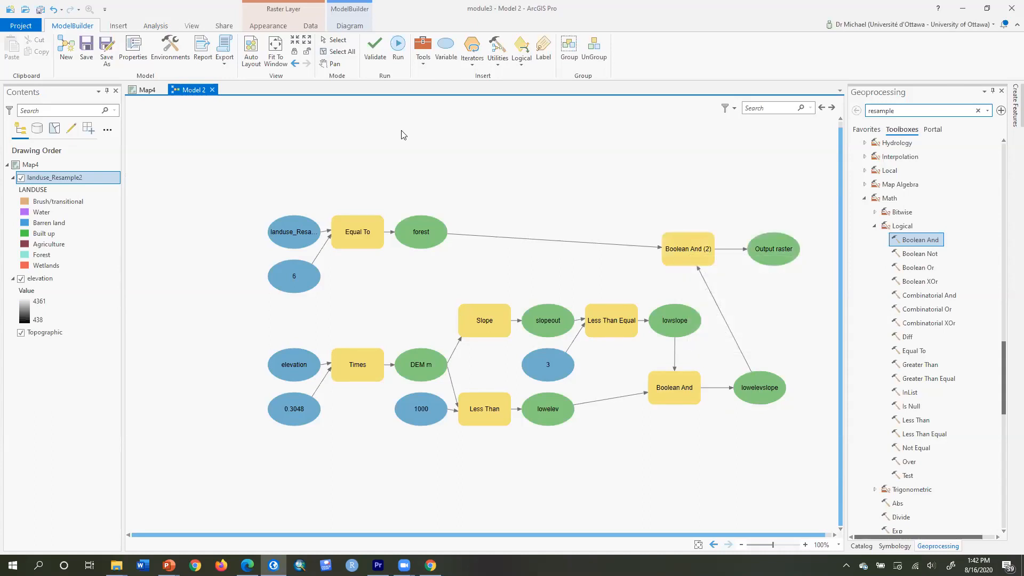
pyautogui.click(253, 56)
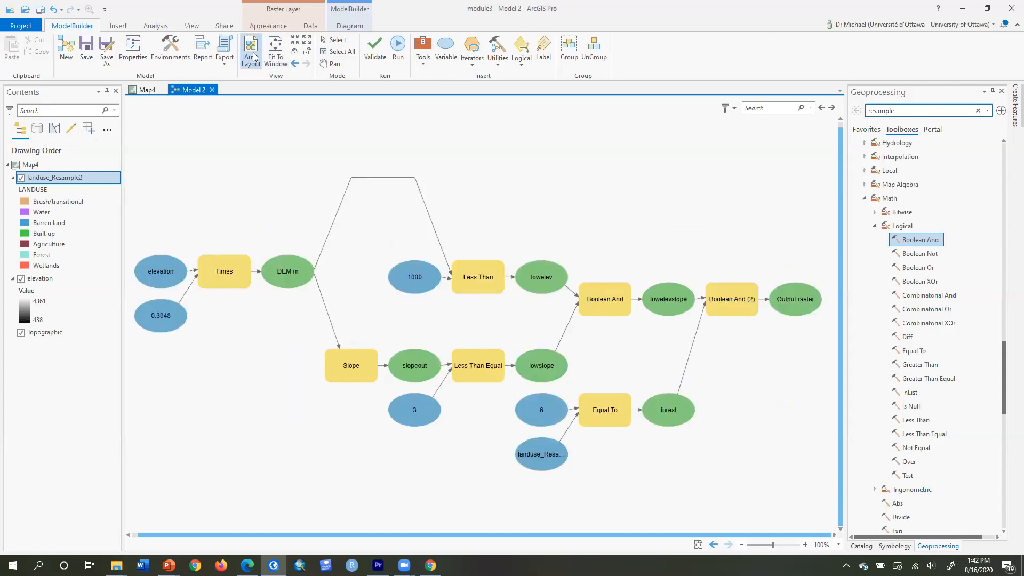
# Step: Rename the output variable of the second Boolean And tool as croppable
pyautogui.rightClick(792, 301)
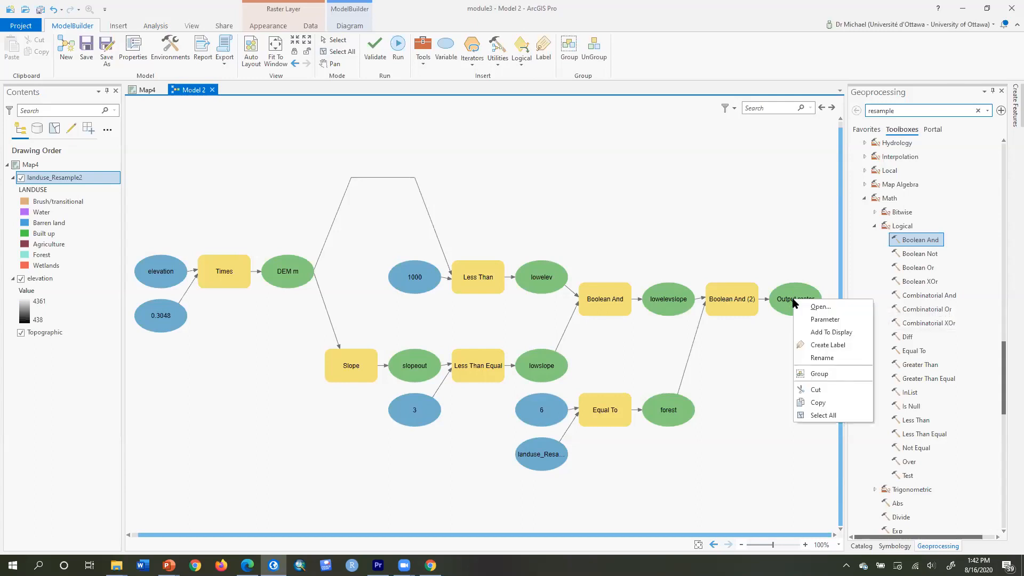
pyautogui.click(791, 297)
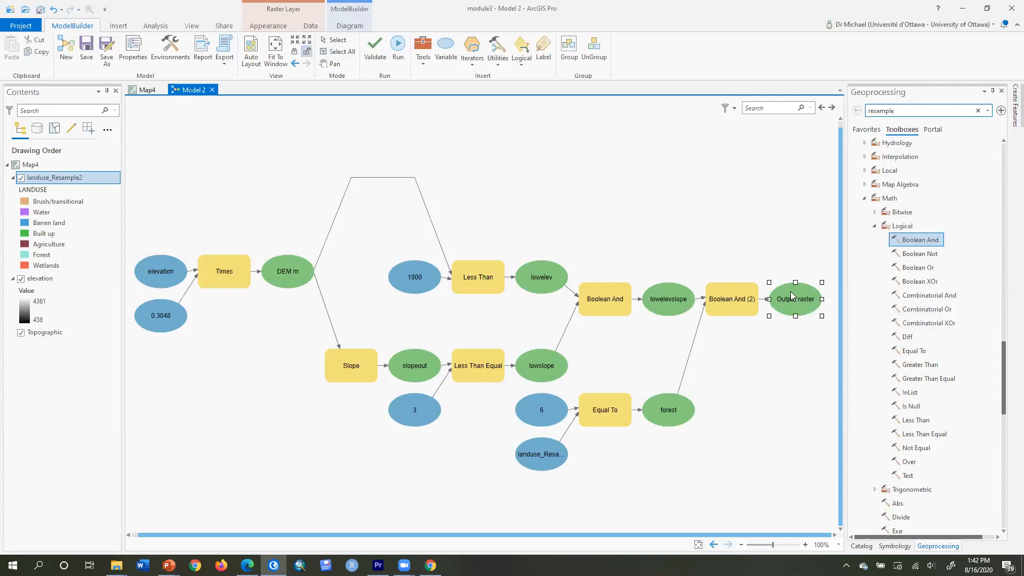
pyautogui.rightClick(792, 296)
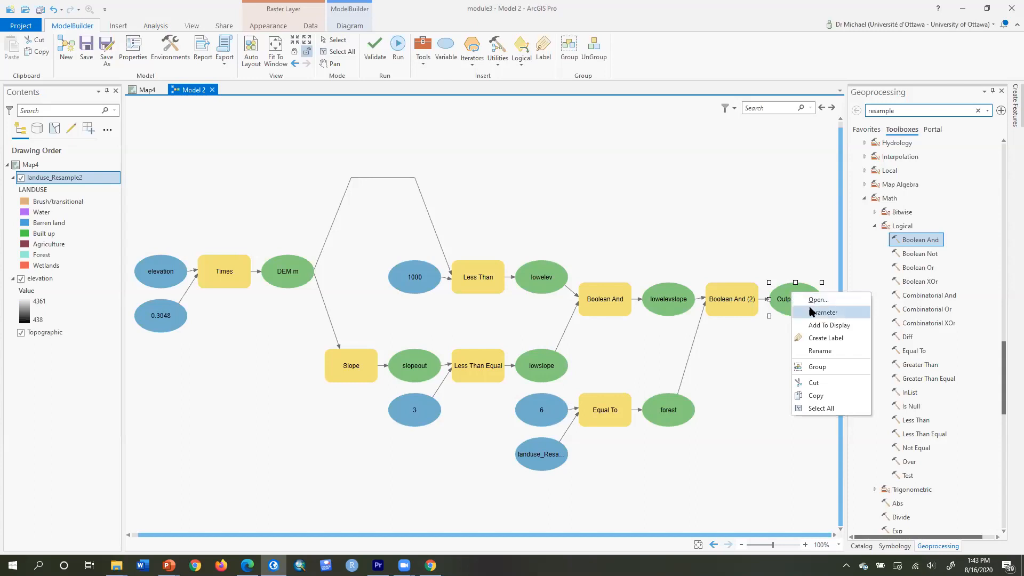
pyautogui.click(817, 351)
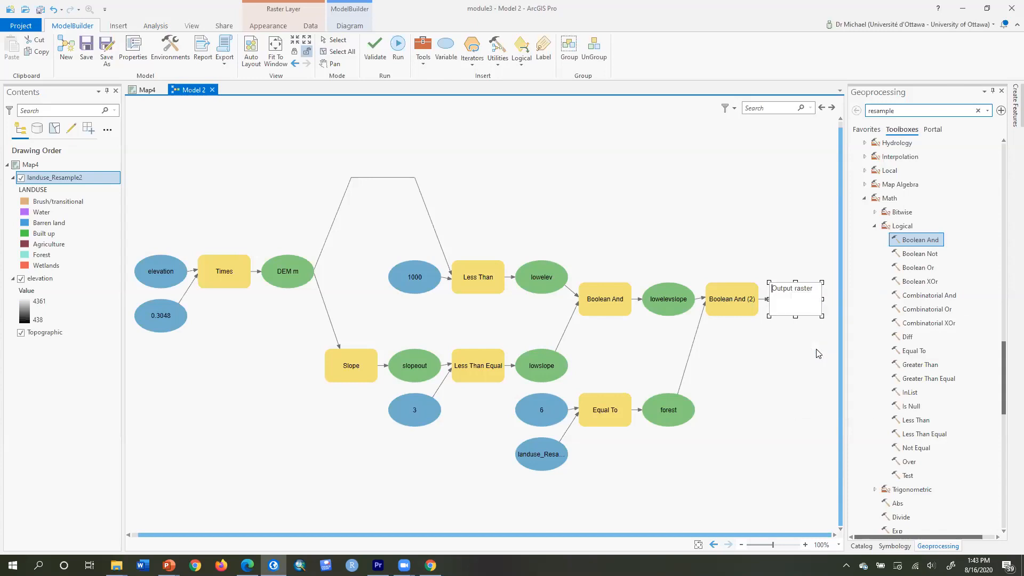
pyautogui.press('Delete')
pyautogui.press('Delete')
pyautogui.press('Delete')
pyautogui.press('Delete')
pyautogui.press('Delete')
pyautogui.press('Delete')
pyautogui.press('Delete')
pyautogui.press('Delete')
pyautogui.press('Delete')
pyautogui.press('Delete')
pyautogui.press('Delete')
pyautogui.write('croppable')
pyautogui.press('Return')
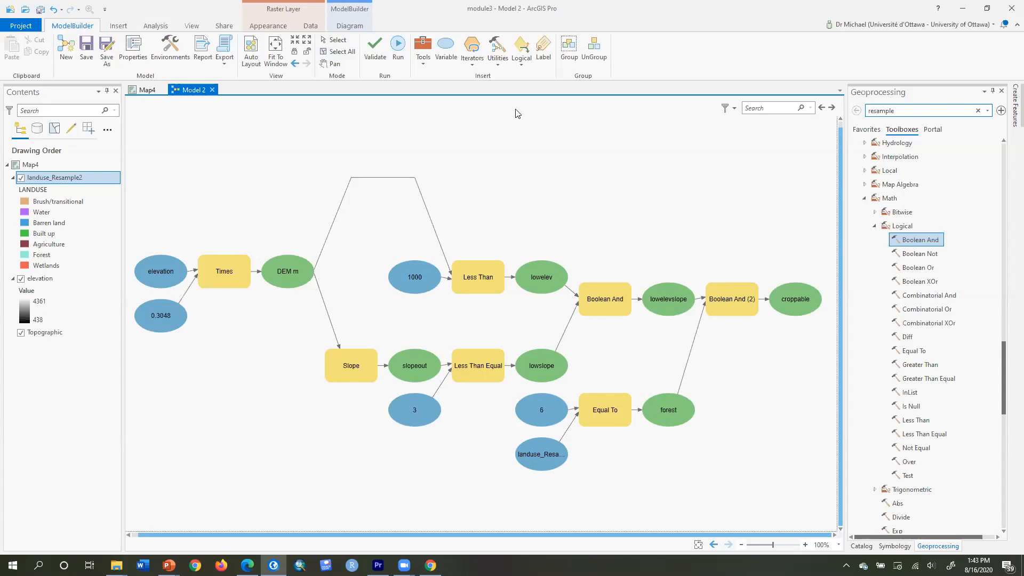
# Step: Run the complete model after validating and saving it, keeping the progress window clear of the diagram
pyautogui.click(374, 51)
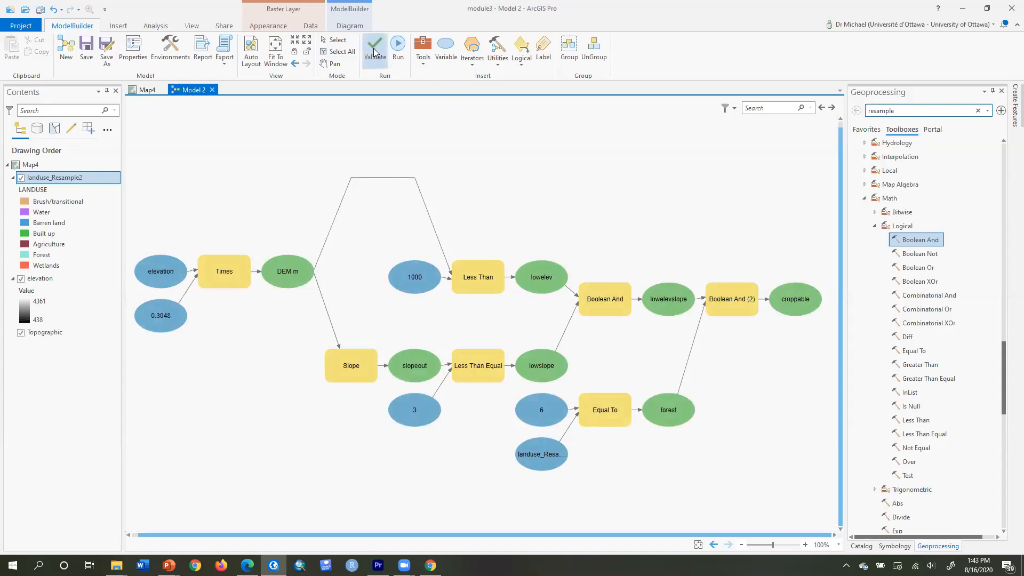
pyautogui.click(86, 52)
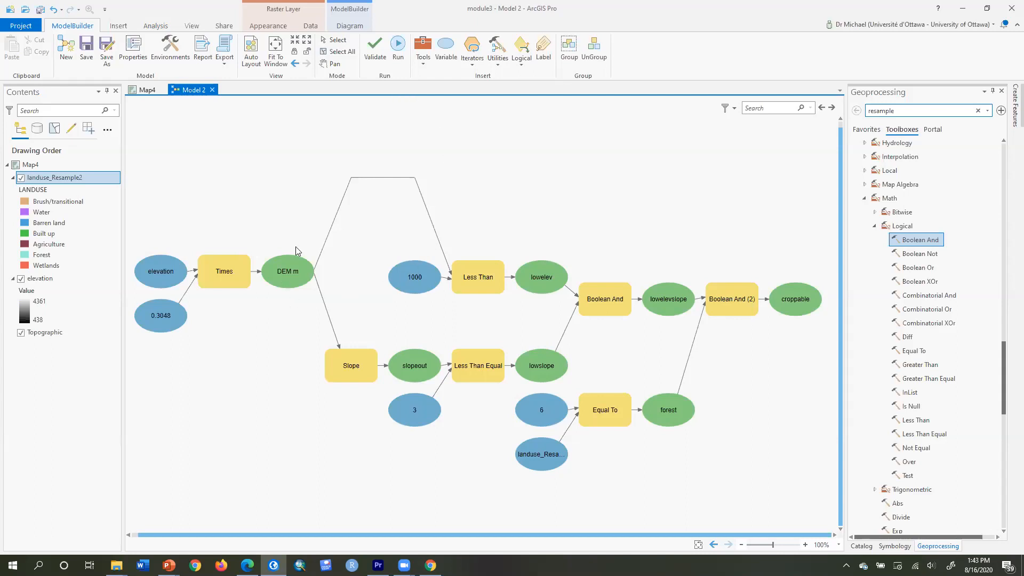
pyautogui.click(398, 48)
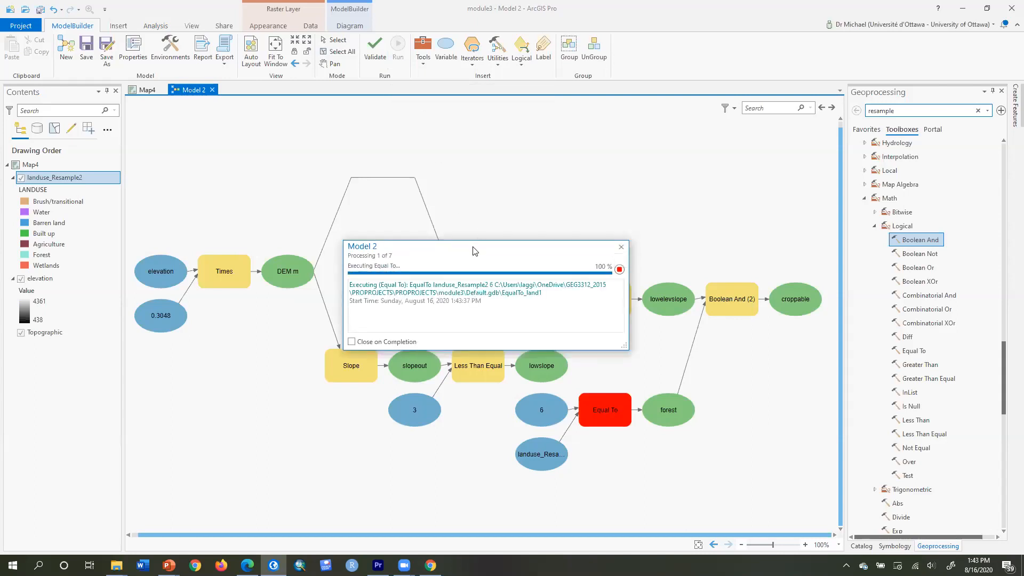
pyautogui.moveTo(474, 250); pyautogui.dragTo(583, 100)
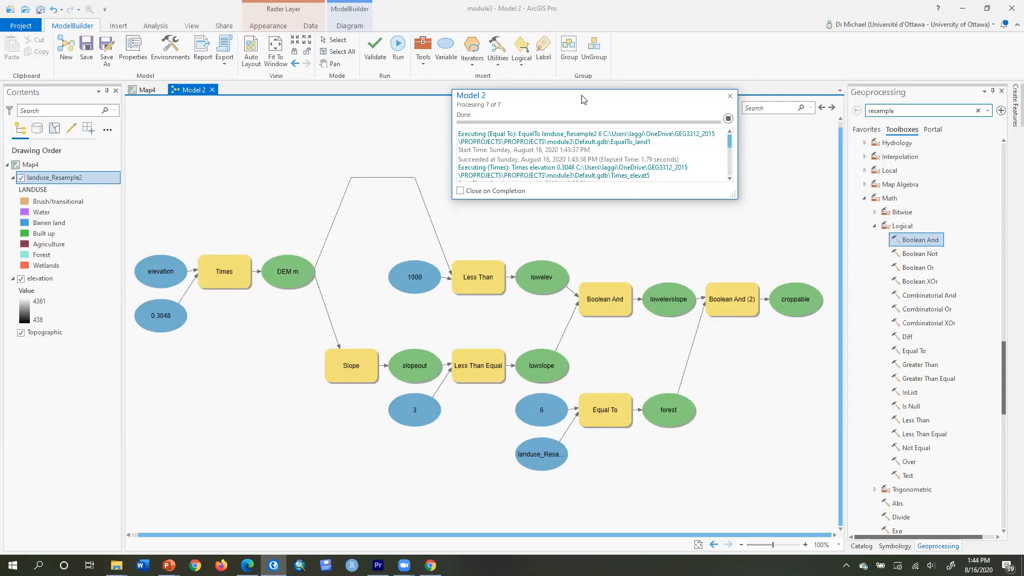
# Step: Add the croppable output to the map display and save the model
pyautogui.rightClick(797, 303)
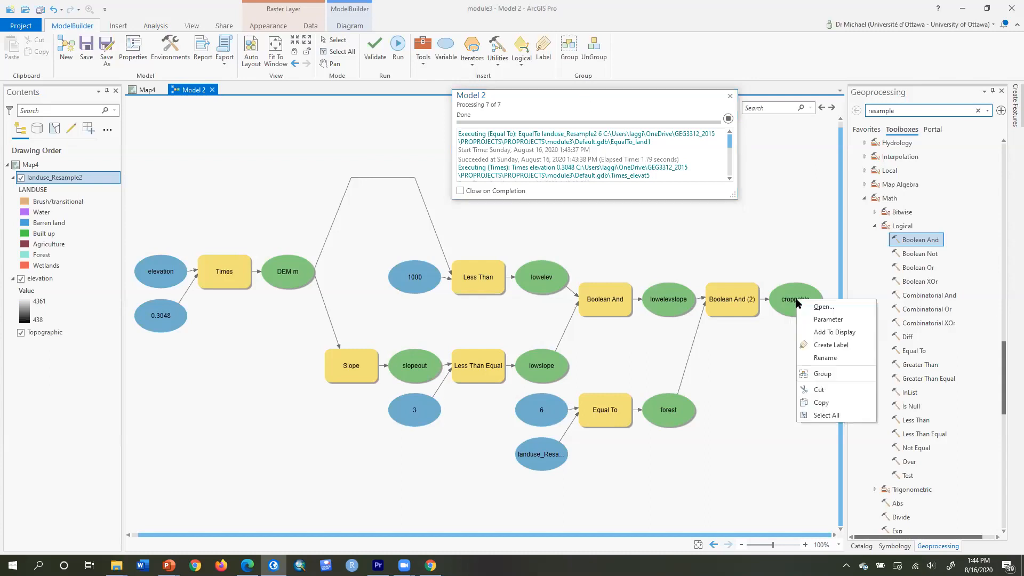
pyautogui.click(821, 333)
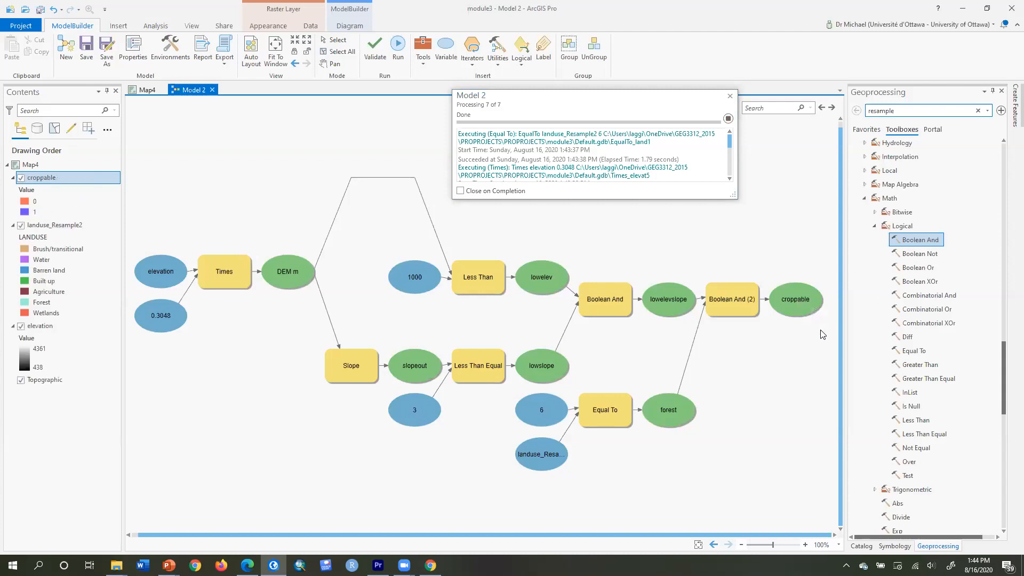
pyautogui.click(86, 49)
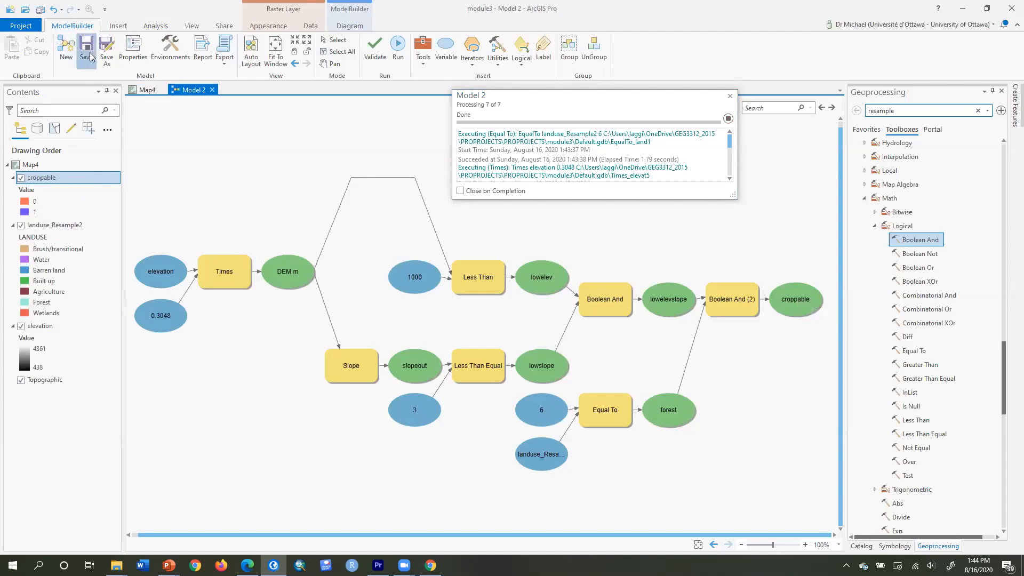
# Step: In Map4, colour the croppable layer's value 0 black and its value 1 bright green
pyautogui.click(143, 91)
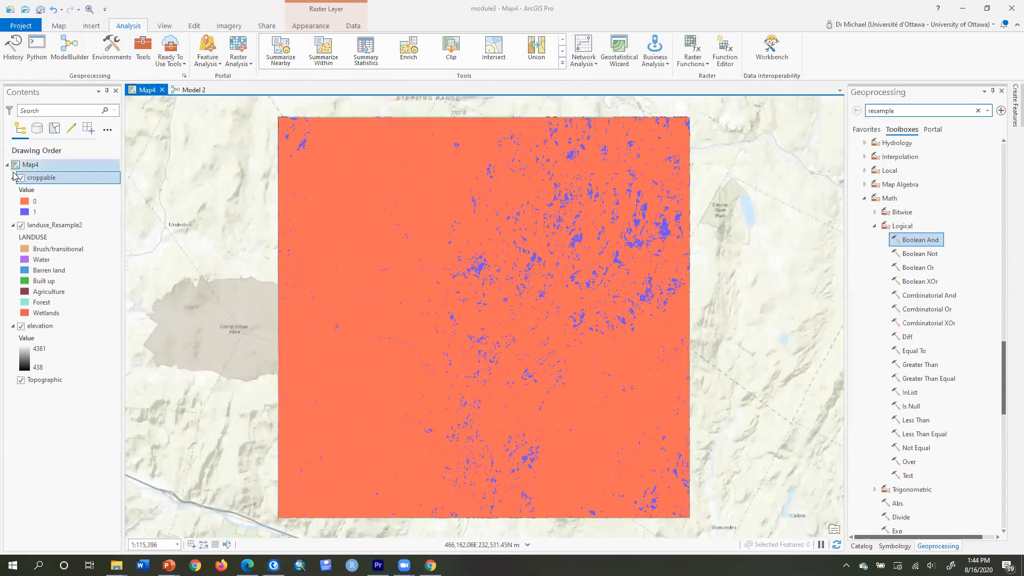
pyautogui.click(24, 203)
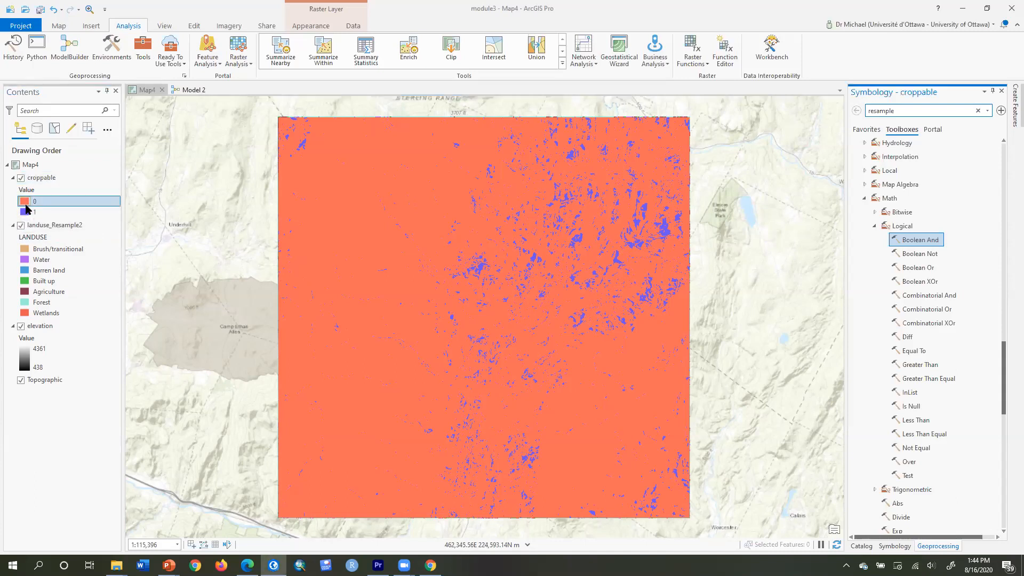
pyautogui.click(24, 202)
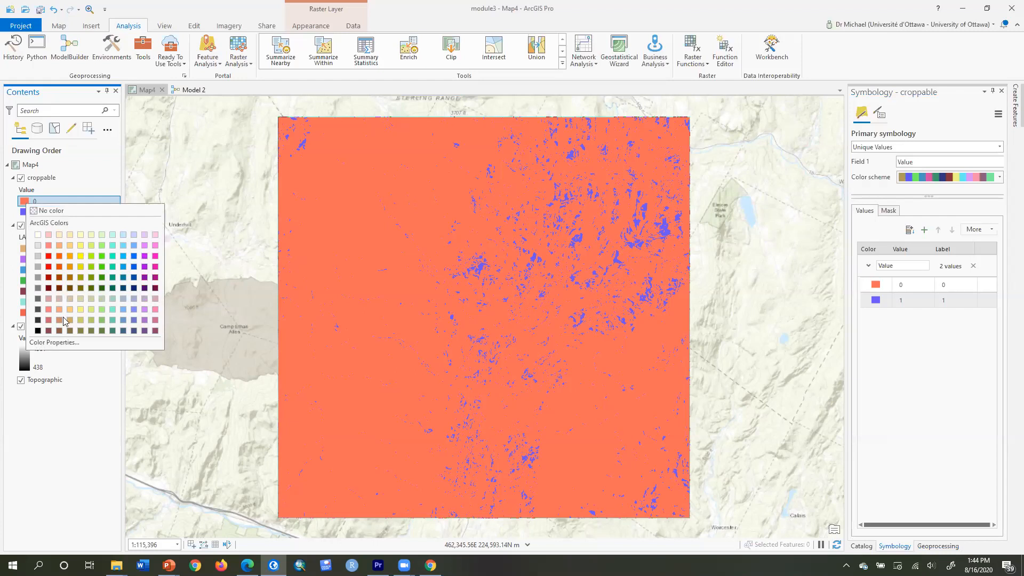
pyautogui.click(40, 332)
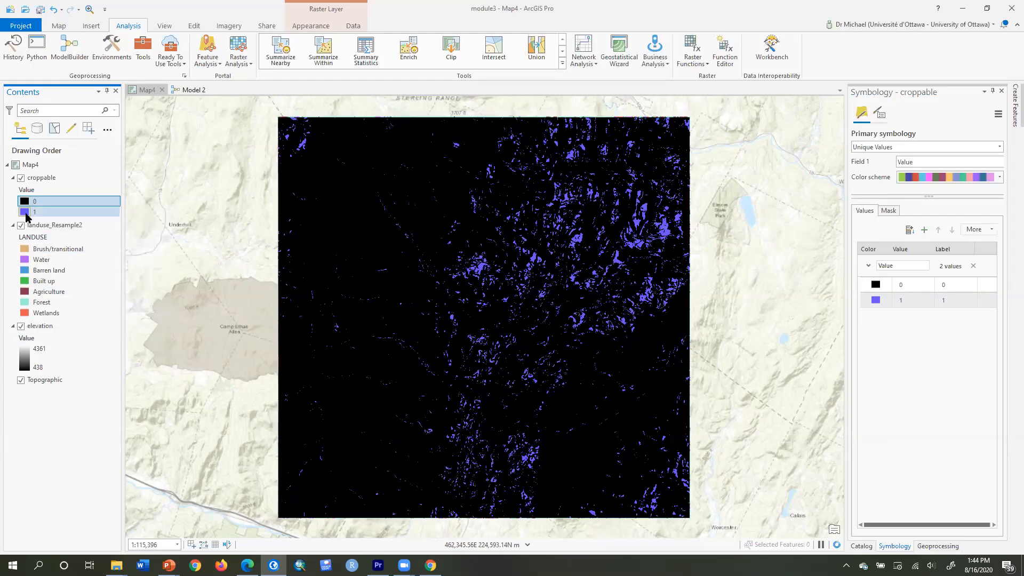
pyautogui.click(25, 213)
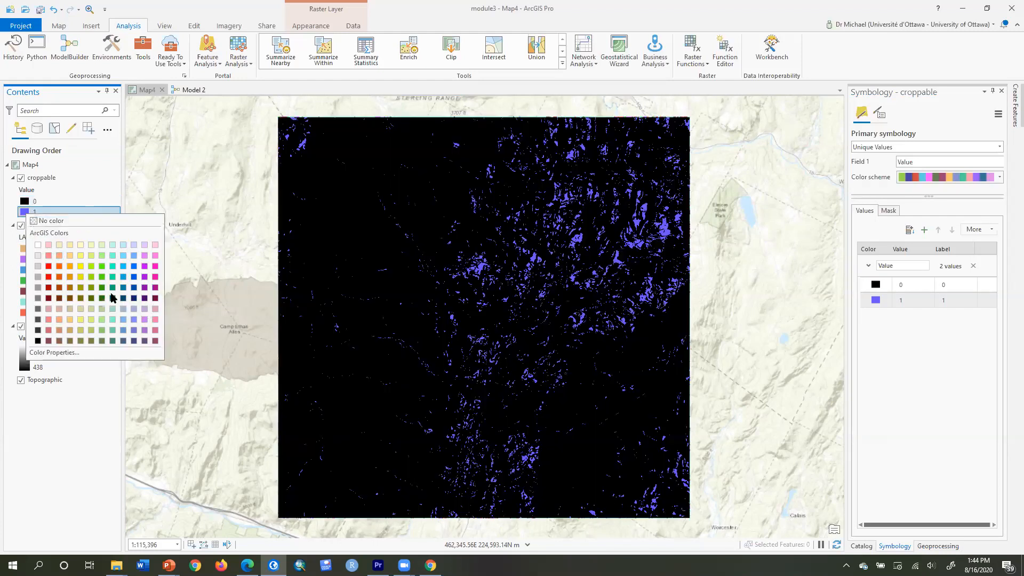
pyautogui.click(99, 267)
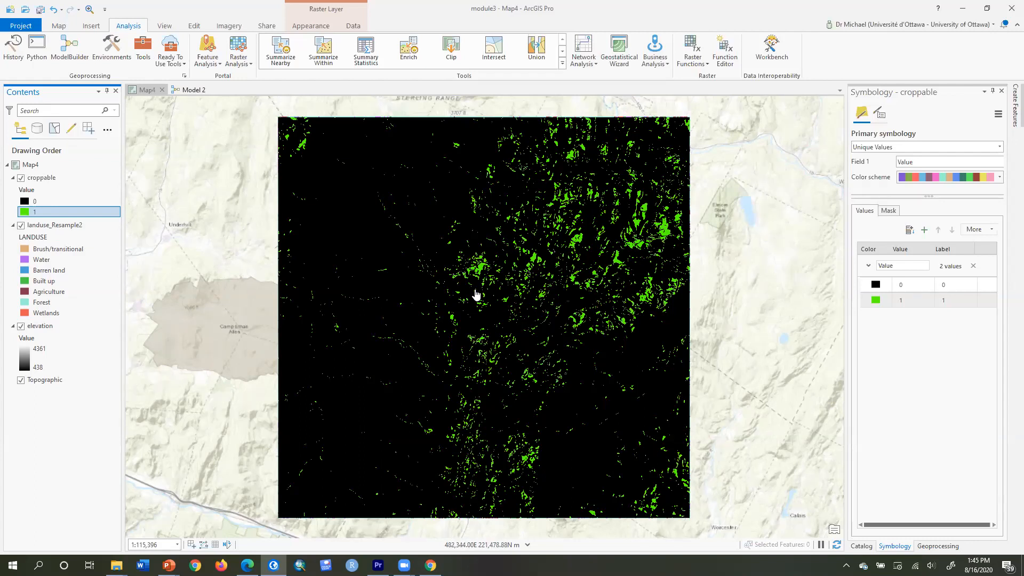
# Step: Open the Python window and run "from arcpy.sa import *"
pyautogui.click(35, 45)
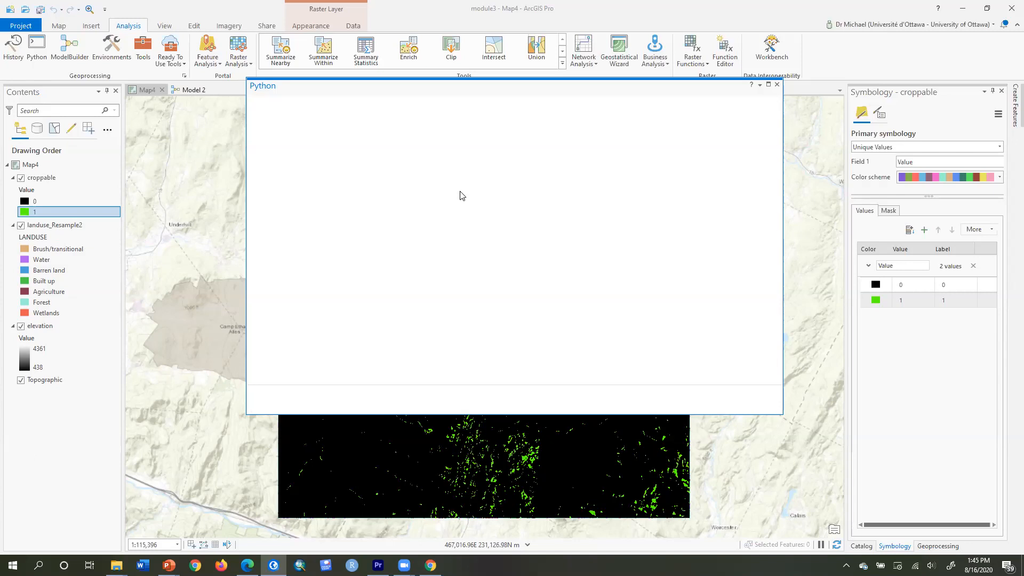
pyautogui.write('from arcpy.sa import *')
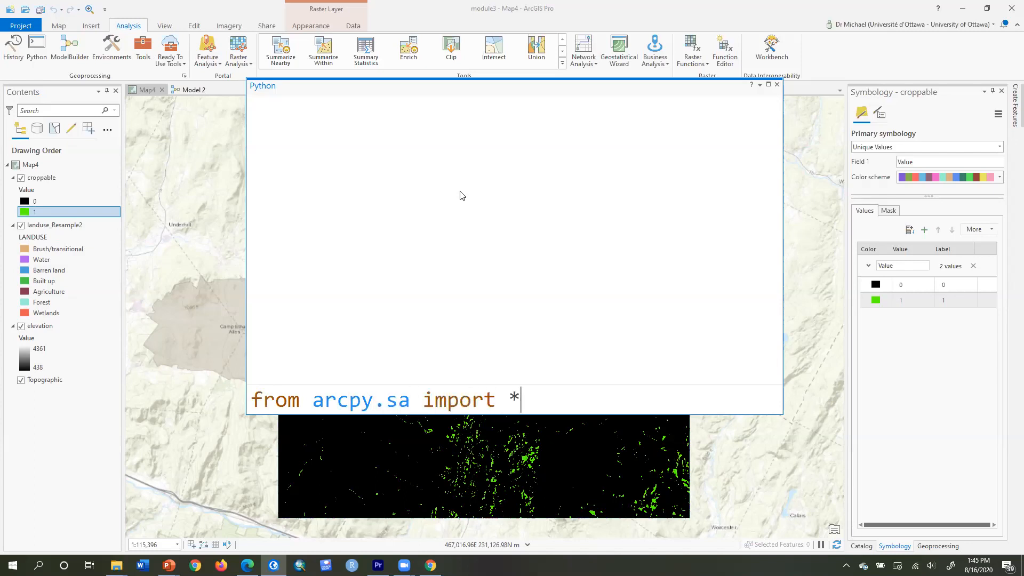
pyautogui.press('Return')
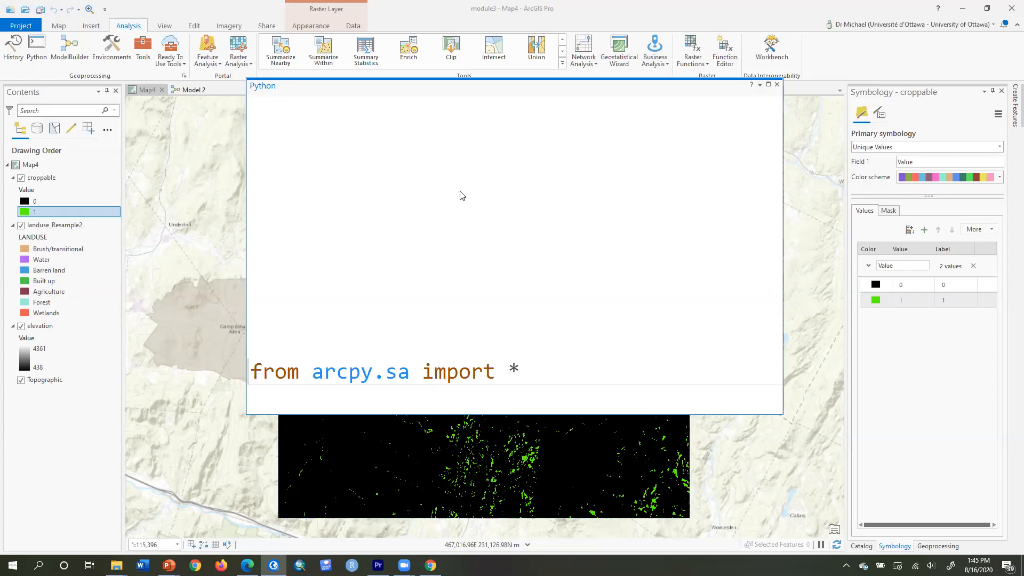
# Step: Reset the geoprocessing environments by running arcpy.ResetEnvironments() in the Python window
pyautogui.write('arcpy.Reset')
pyautogui.press('BackSpace')
pyautogui.press('BackSpace')
pyautogui.press('BackSpace')
pyautogui.write('set')
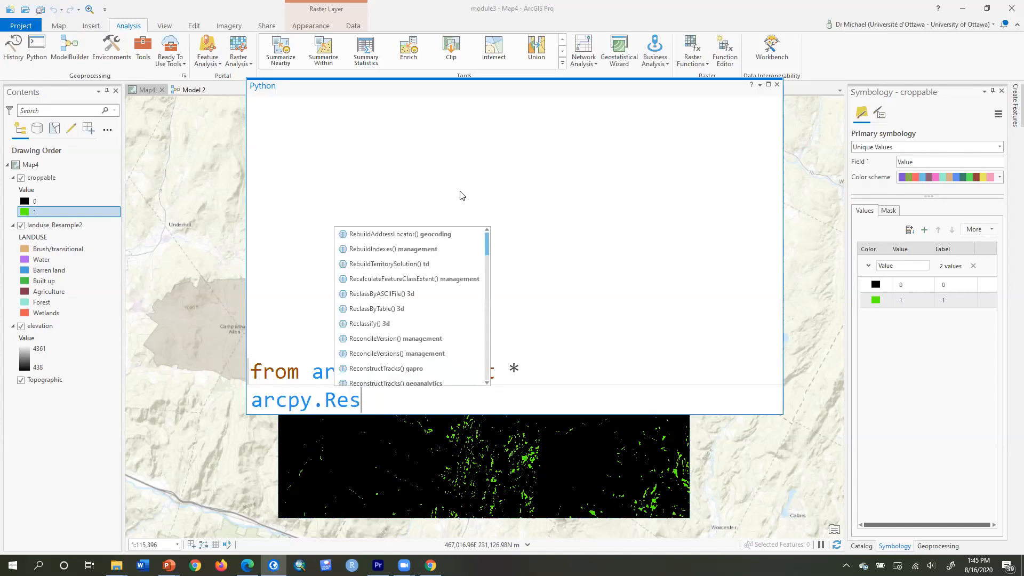
pyautogui.press('Down')
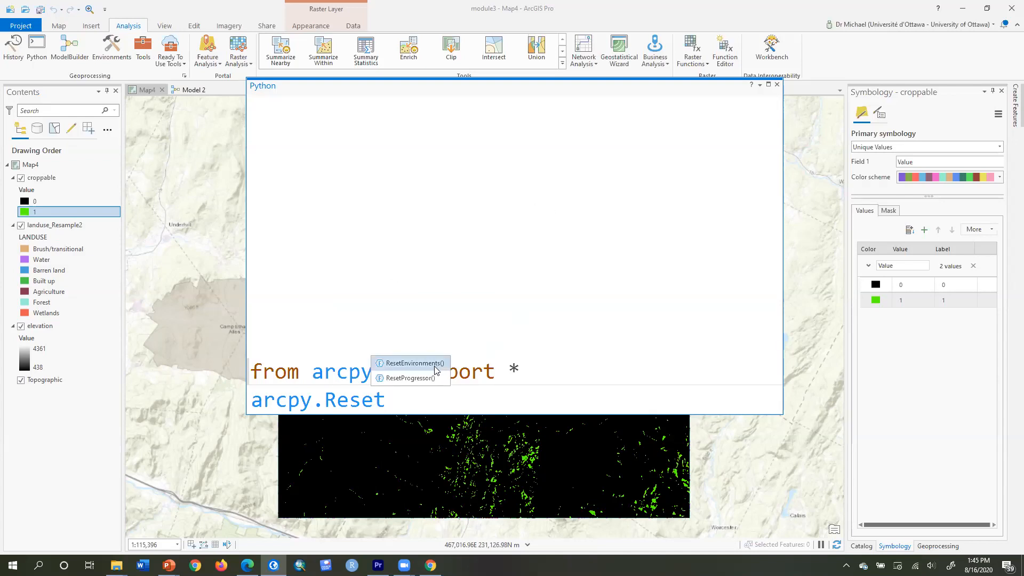
pyautogui.press('Tab')
pyautogui.click(581, 396)
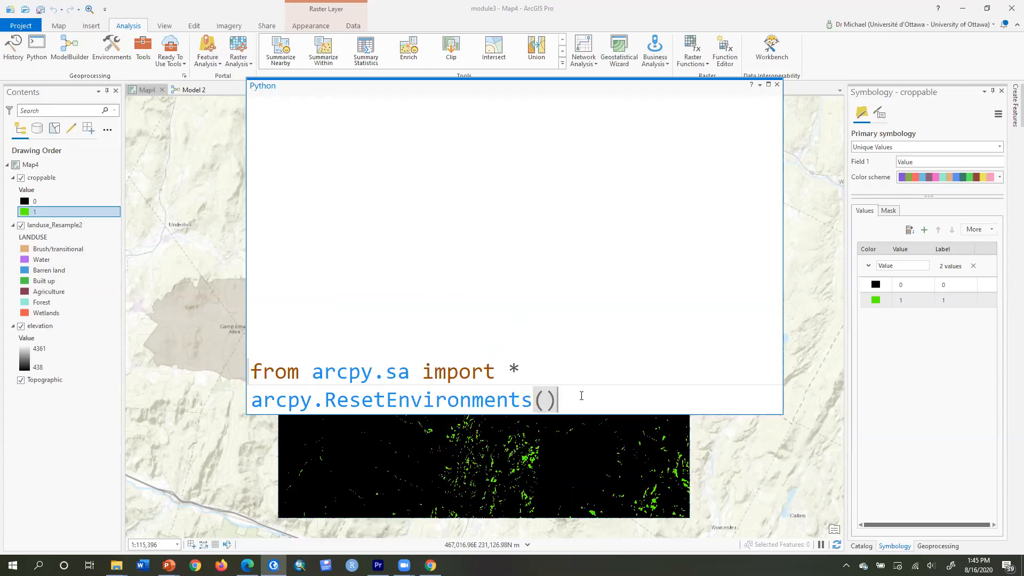
pyautogui.press('Return')
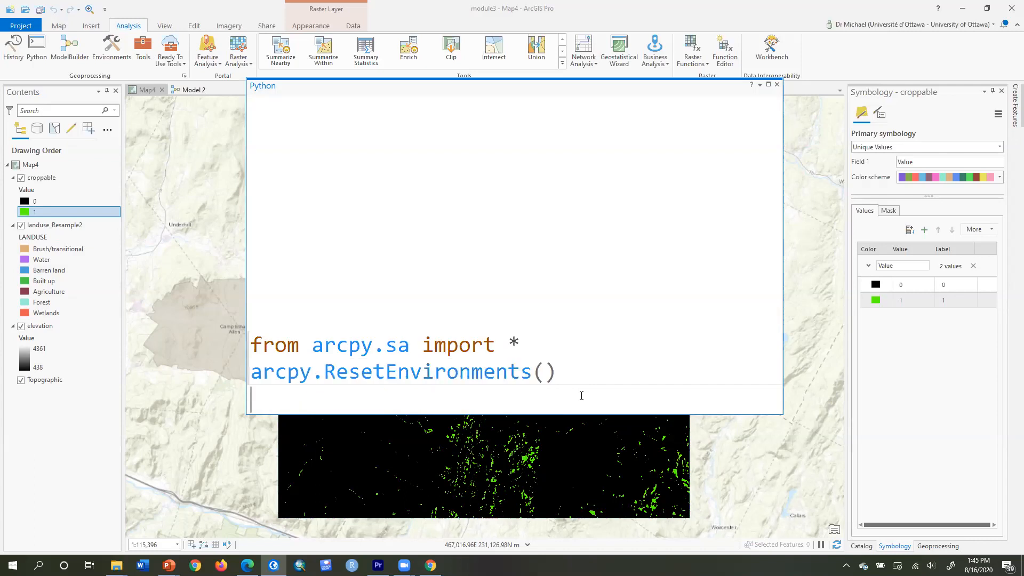